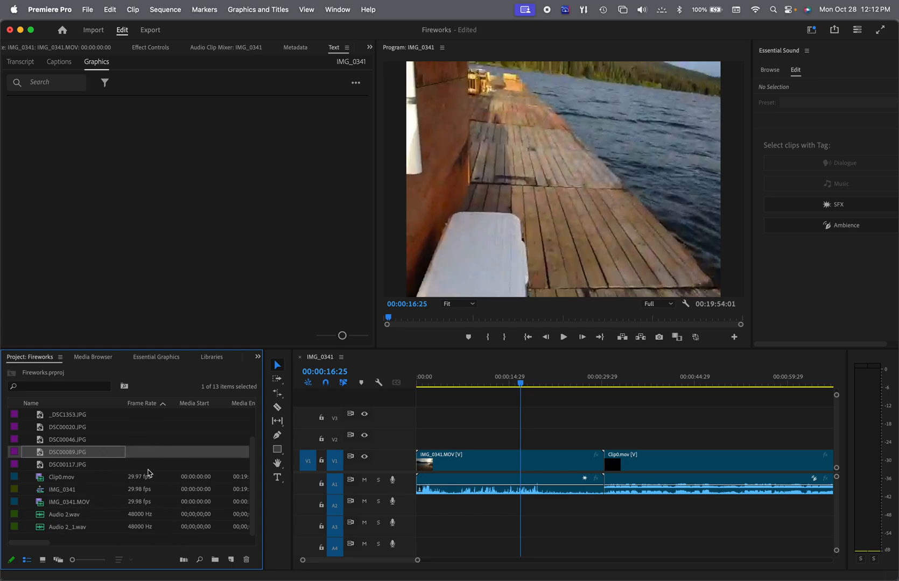
scroll(257, 491, "up", 3)
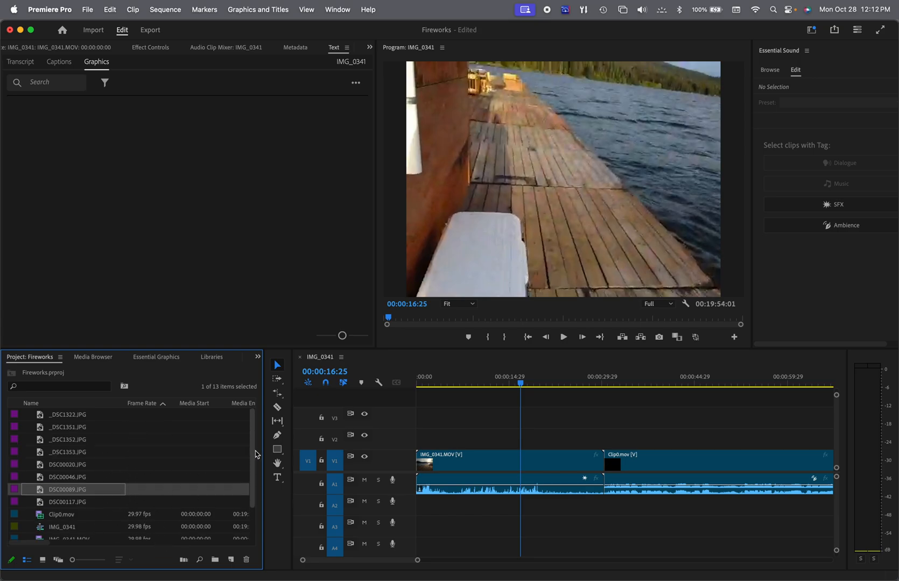
scroll(257, 491, "down", 3)
scroll(254, 487, "up", 1)
scroll(254, 486, "down", 1)
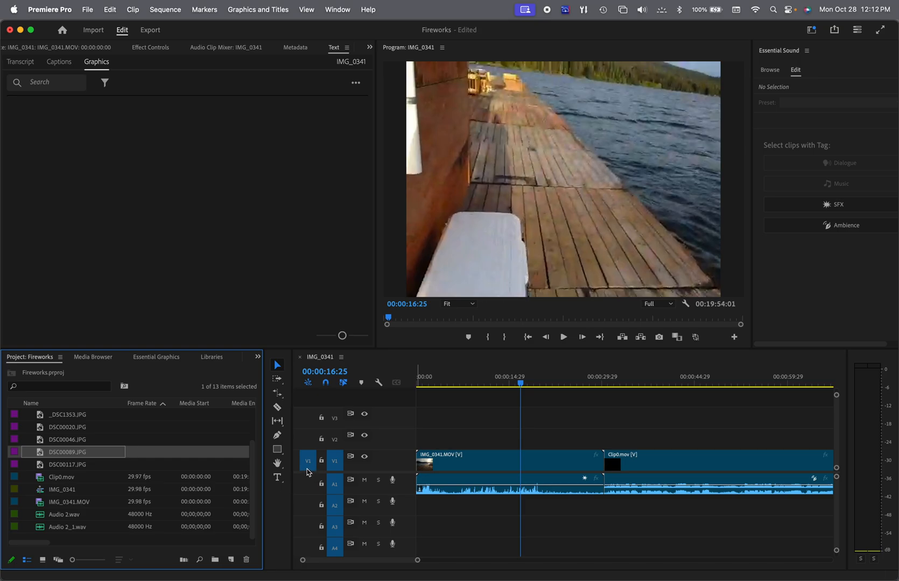
- Select the IMG_0341.MOV clip in the sequence, move the playhead to about 00:00:09:13 and play back a short stretch
left_click(503, 465)
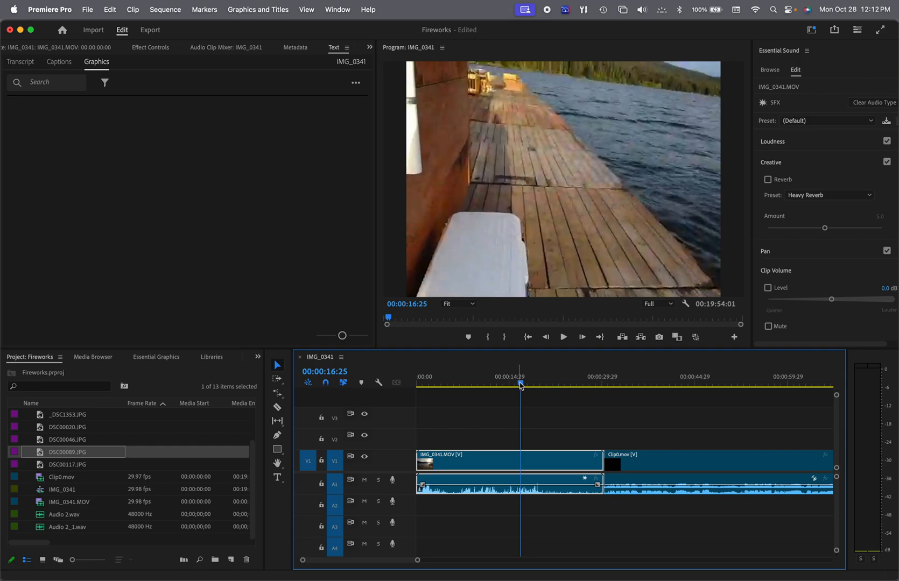
left_click_drag(521, 386, 475, 385)
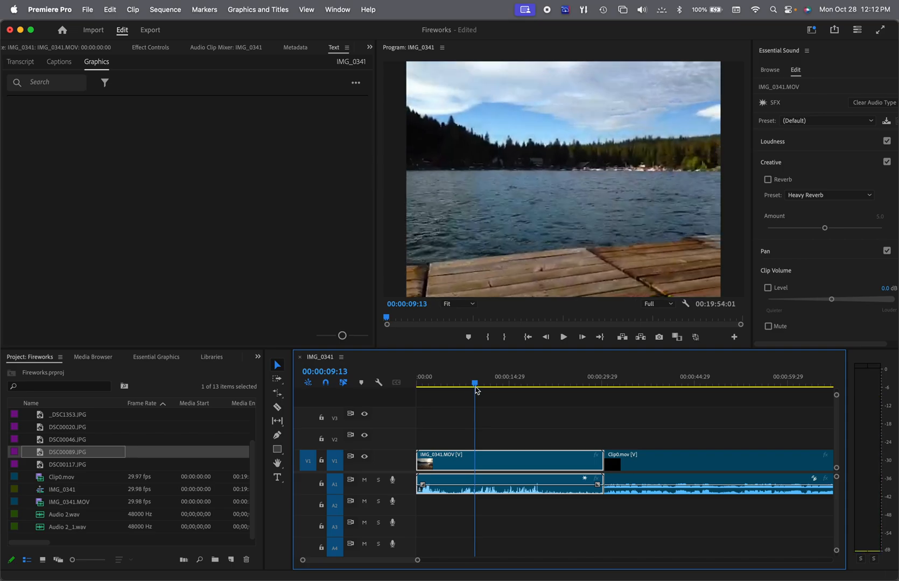
key("space")
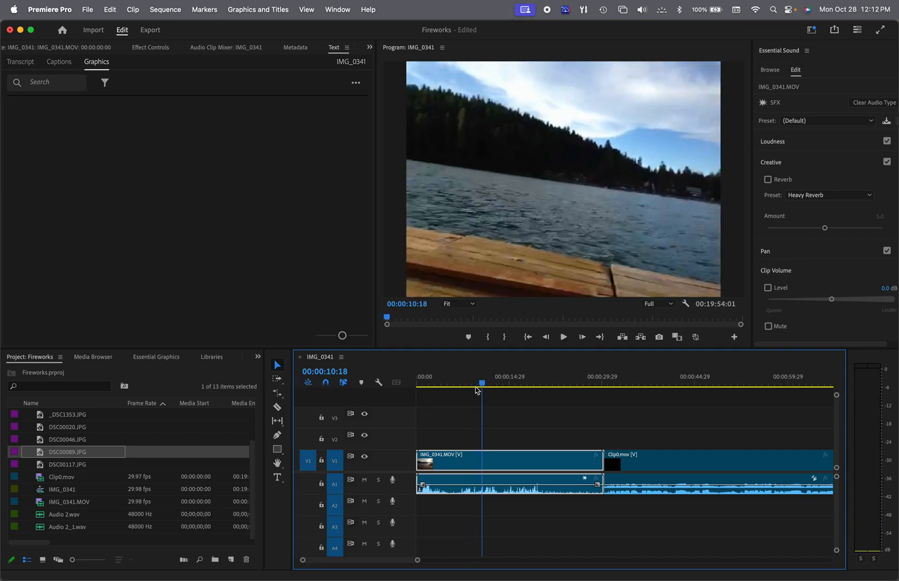
left_click(564, 337)
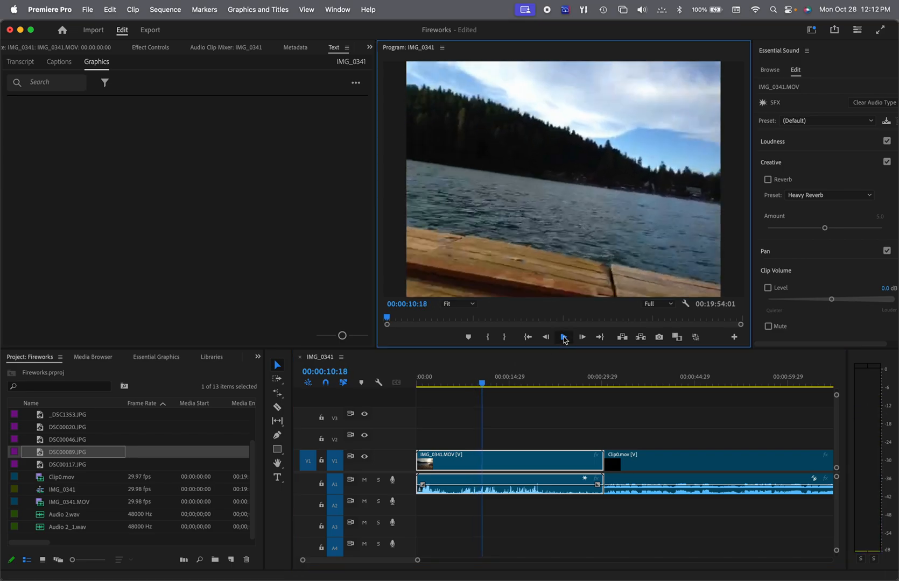
left_click(564, 338)
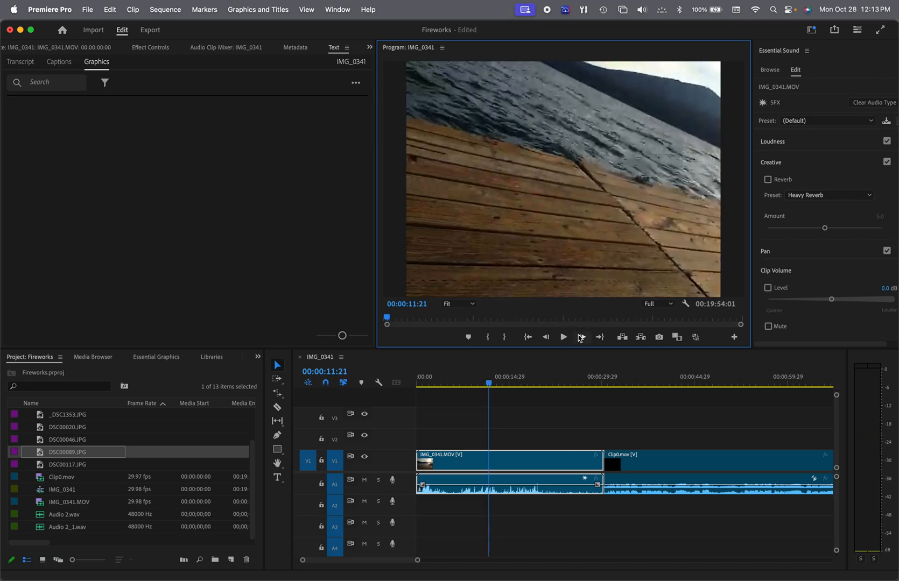
- Step the playhead forward five frames, and jump it to the sequence's end and back to its start
left_click(581, 337)
left_click(582, 337)
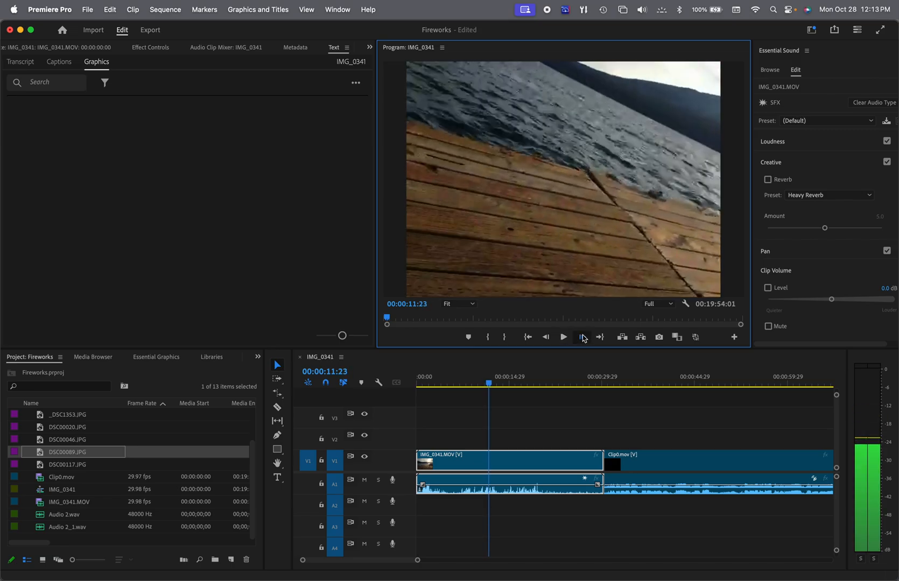
left_click(582, 337)
left_click(582, 338)
left_click(582, 337)
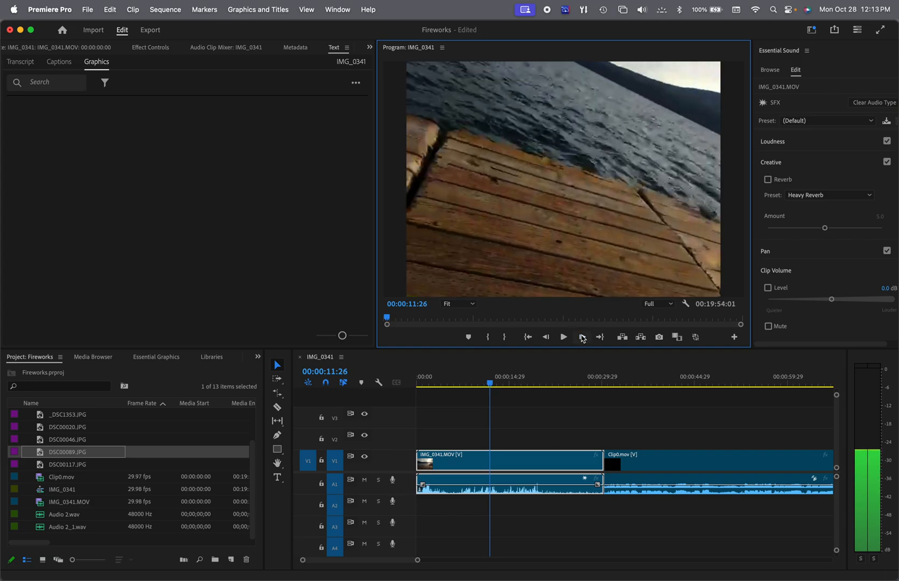
left_click(599, 338)
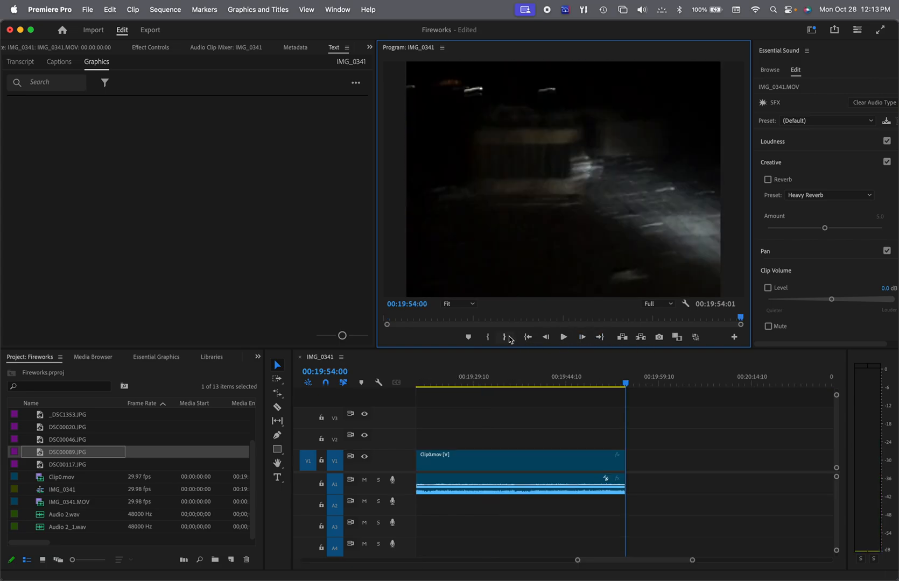
left_click(528, 338)
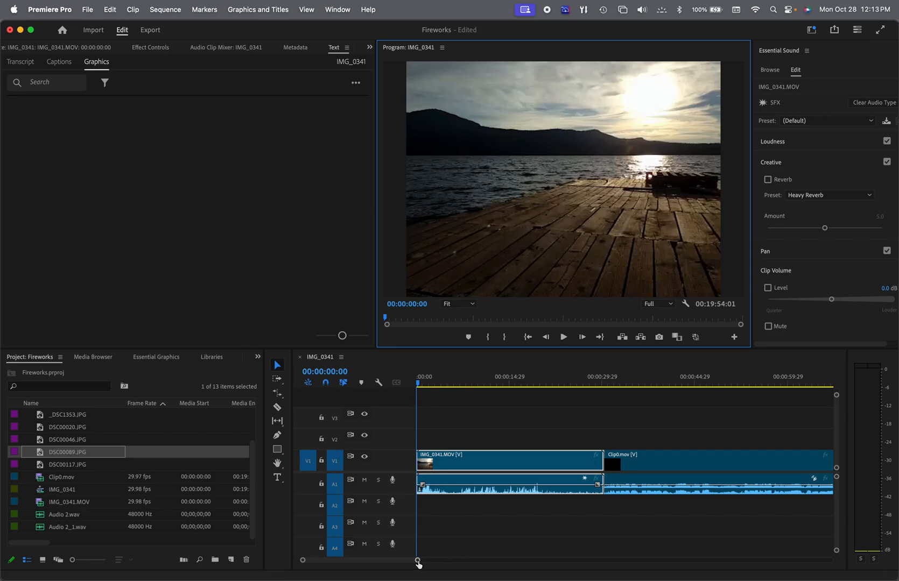
- Fit the whole sequence in the timeline and enlarge the video and audio track heights to show the track names
left_click_drag(418, 564, 818, 548)
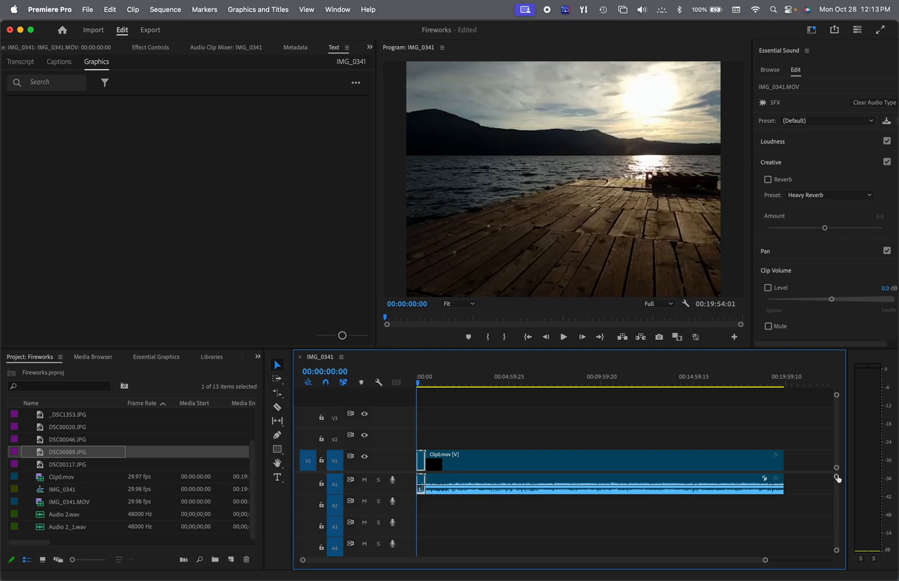
left_click_drag(837, 476, 836, 464)
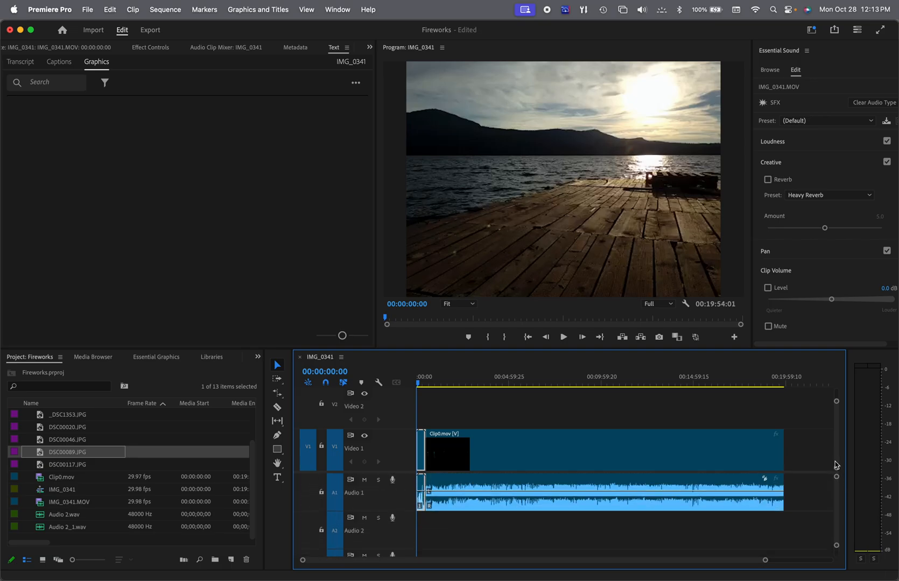
left_click_drag(836, 401, 837, 406)
left_click_drag(836, 470, 836, 476)
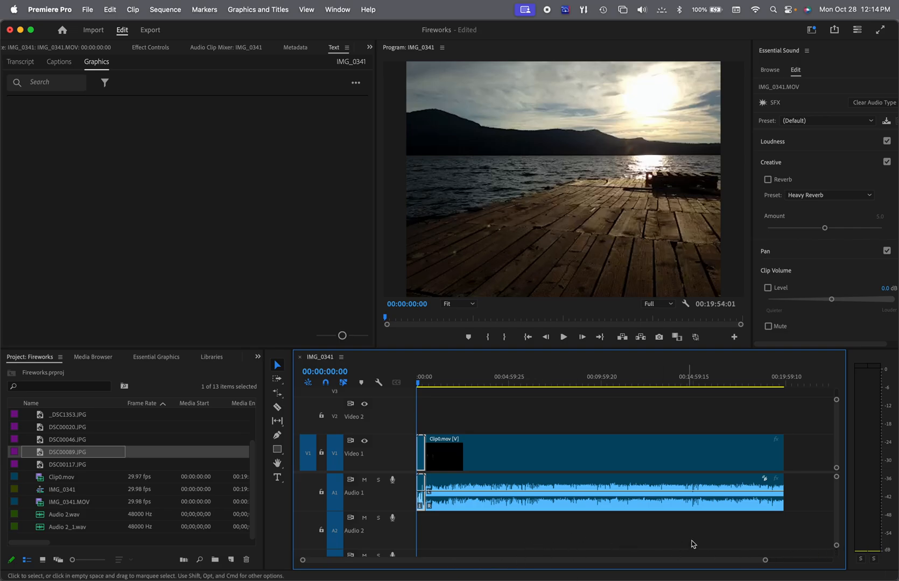
- Scrub the playhead to 00:00:08:23 within the IMG_0341.MOV clip and view the timecode's display format choices
left_click_drag(765, 560, 628, 566)
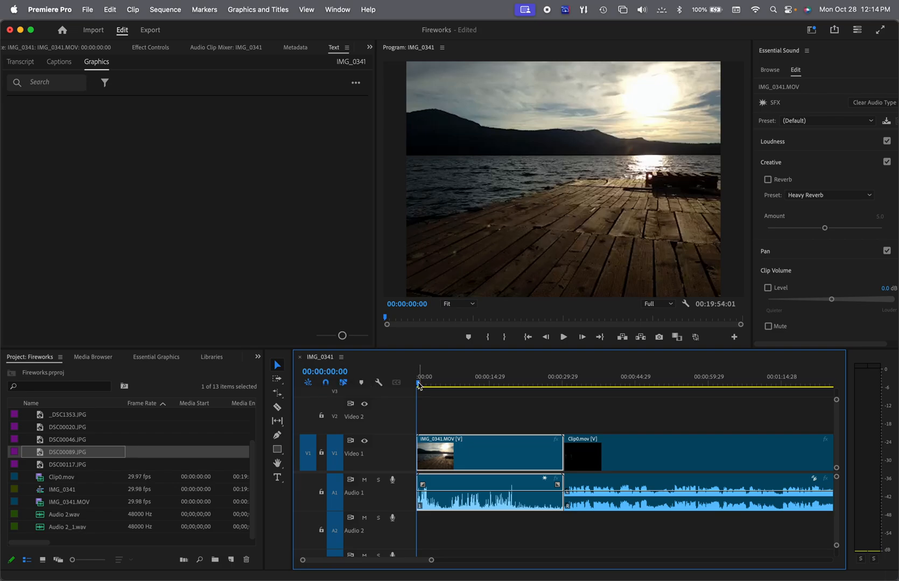
left_click_drag(420, 385, 461, 383)
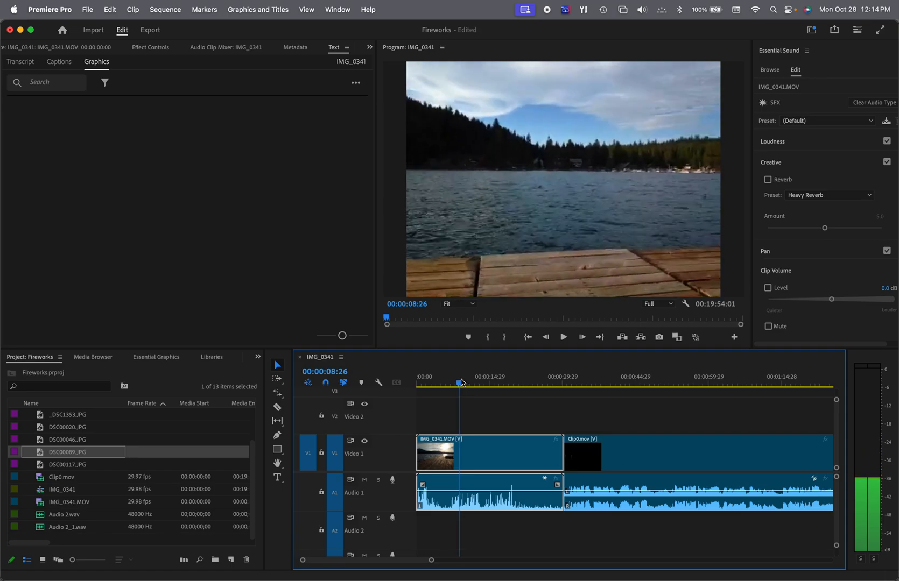
left_click_drag(461, 383, 461, 383)
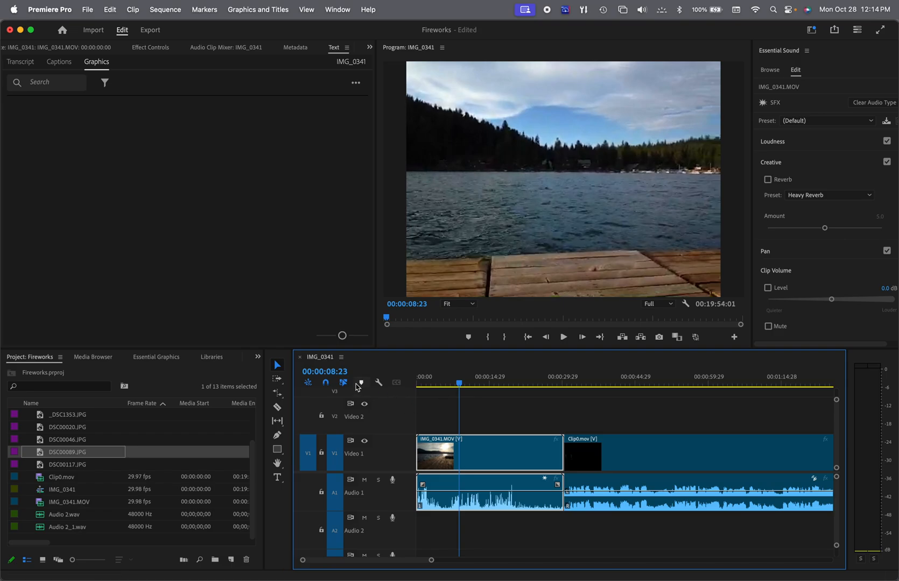
right_click(327, 374)
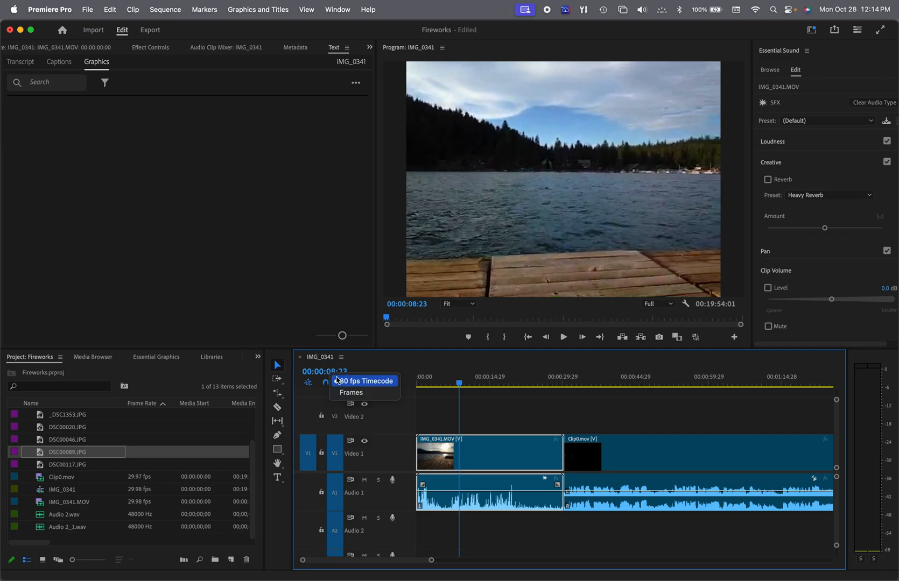
left_click(379, 368)
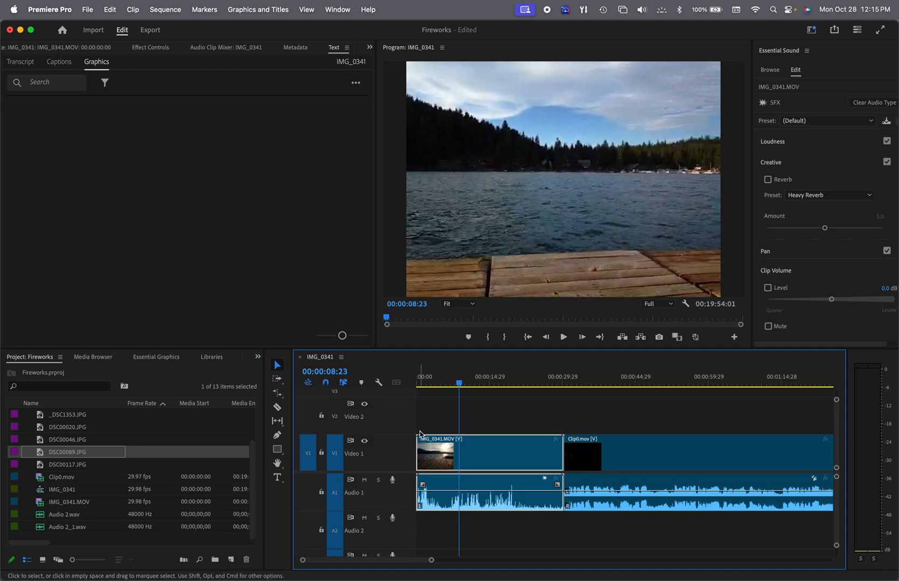
- Turn the Video 1 track's output off and back on twice
left_click(365, 442)
left_click(365, 443)
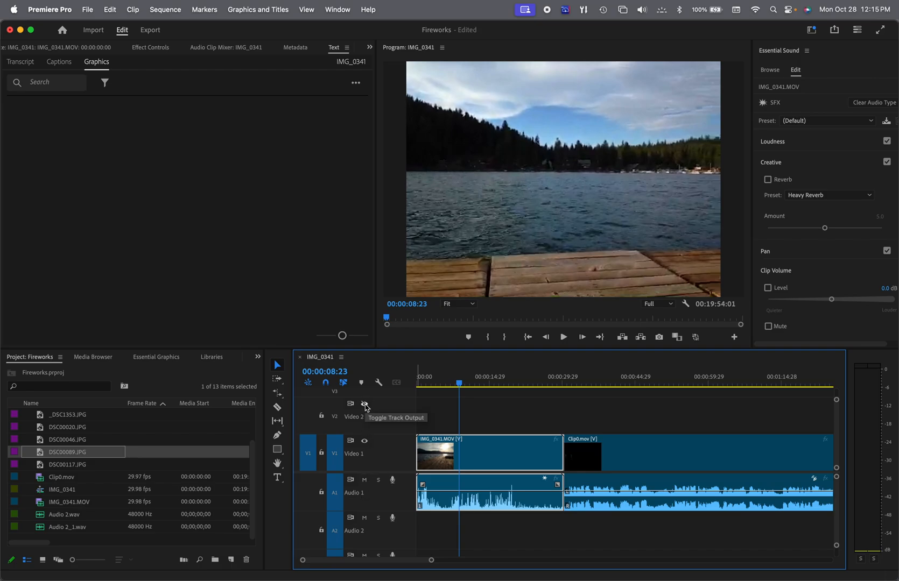
left_click(364, 442)
left_click(364, 442)
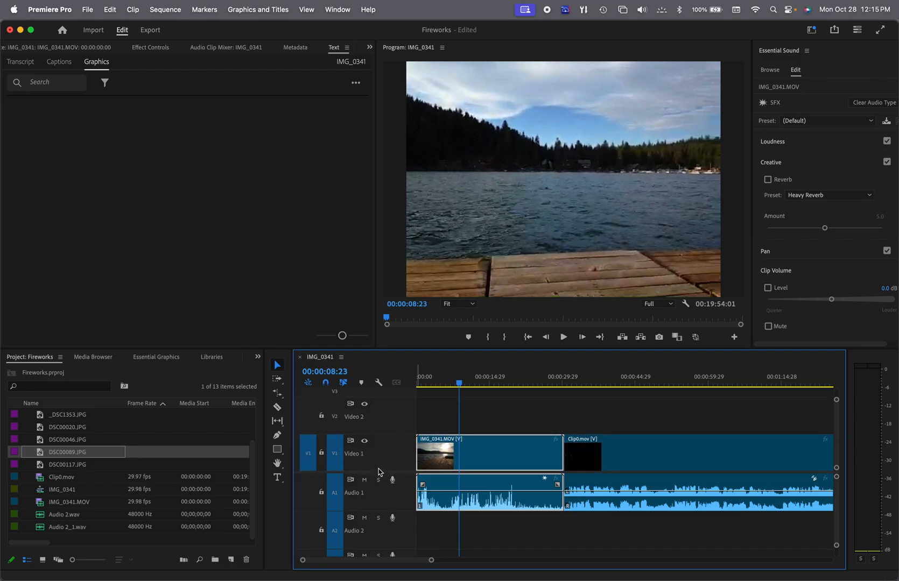
- Lower the divider between the video and audio tracks, and switch the Video 2 and Video 1 outputs off and back on
left_click_drag(377, 474, 378, 482)
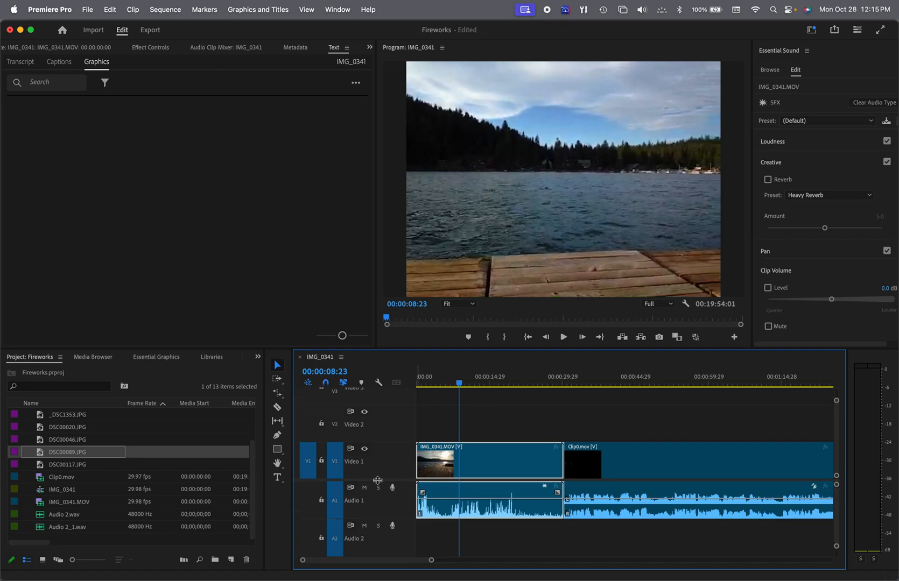
left_click(365, 413)
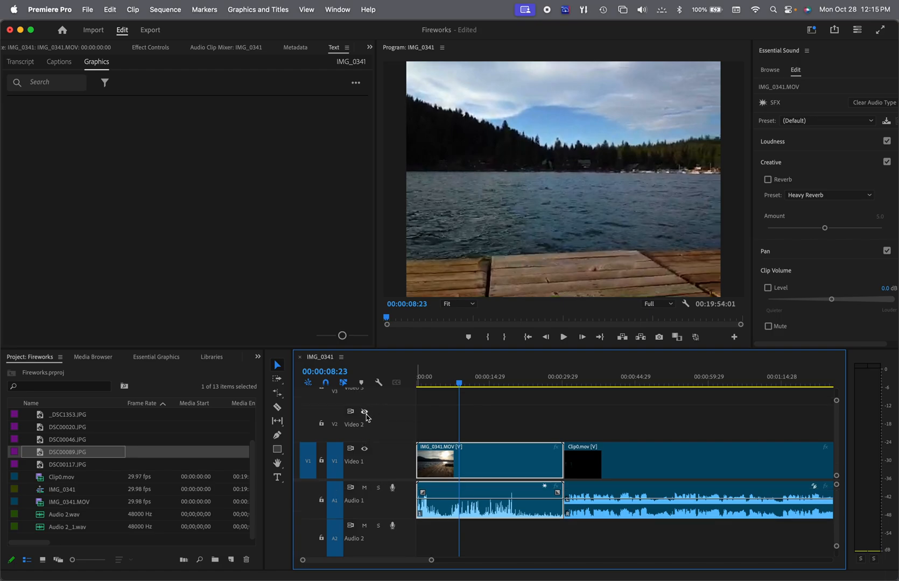
left_click(364, 413)
left_click(364, 450)
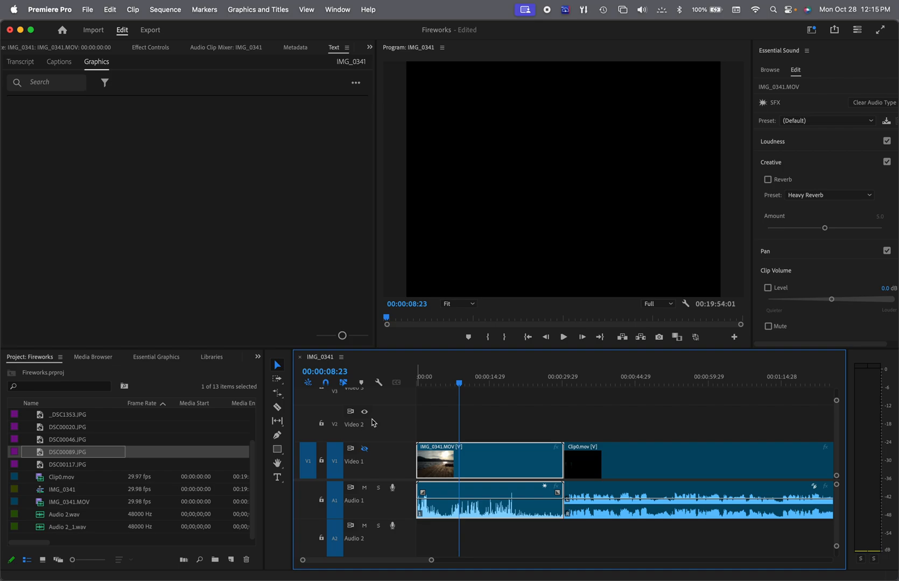
left_click(365, 451)
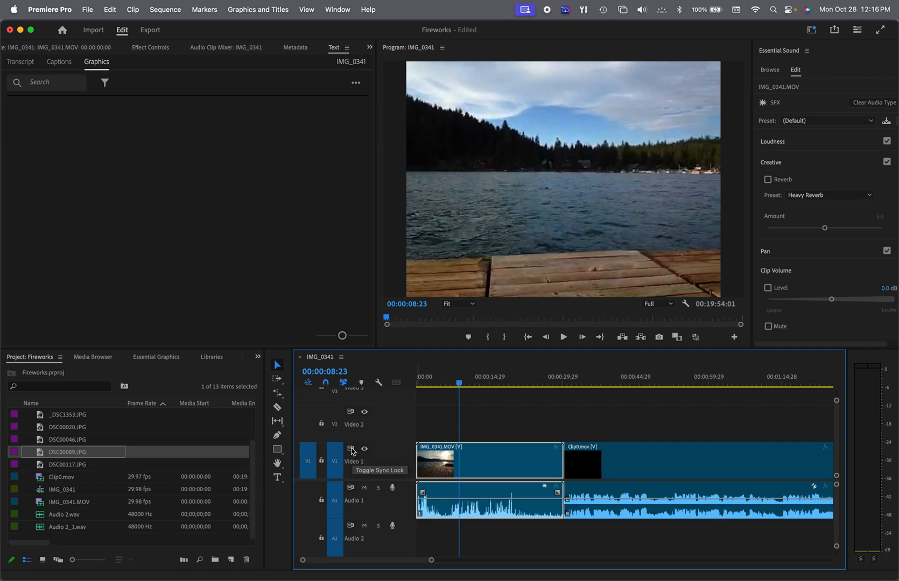
- Turn off linked selection and slide the Clip0.mov video along Video 1 independently of its audio and back against IMG_0341.MOV
left_click(352, 450)
left_click(343, 384)
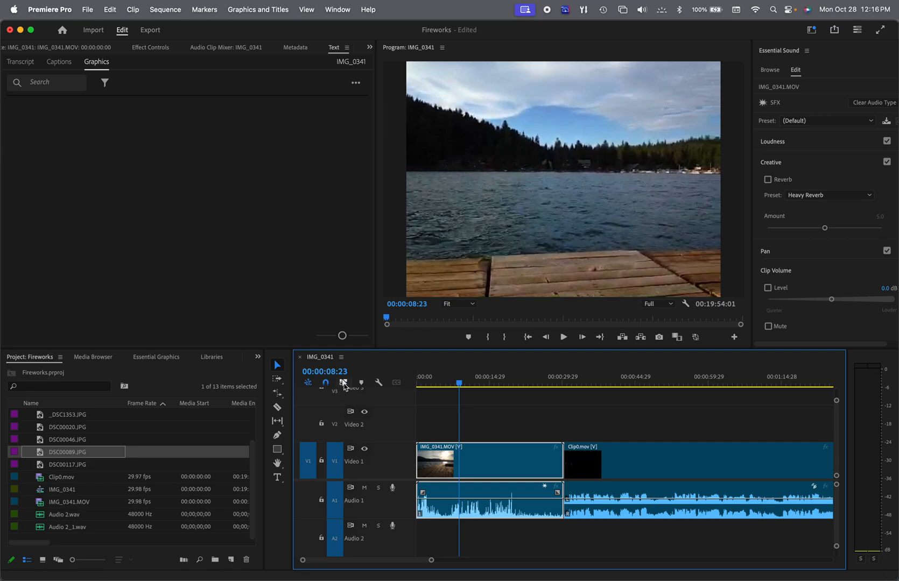
left_click(670, 471)
left_click_drag(669, 472, 790, 468)
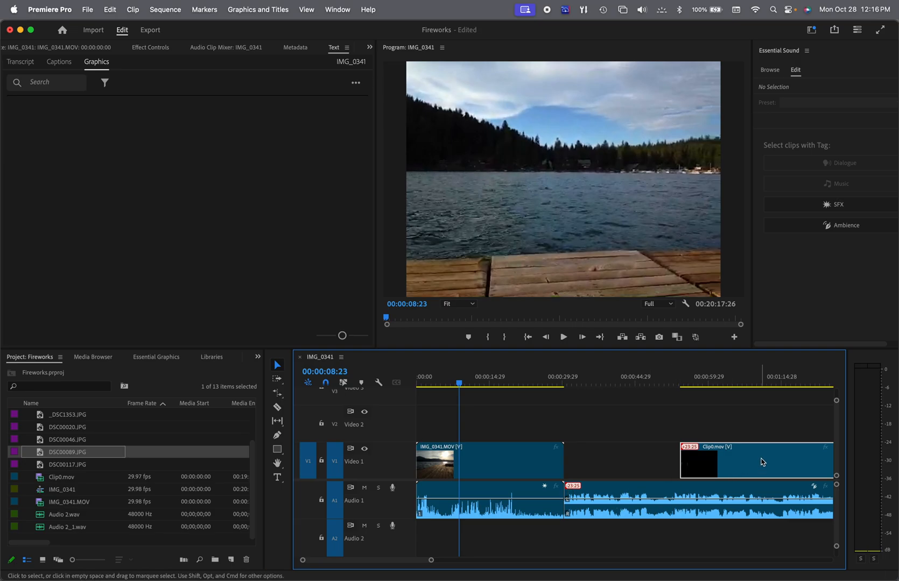
left_click_drag(761, 458, 643, 461)
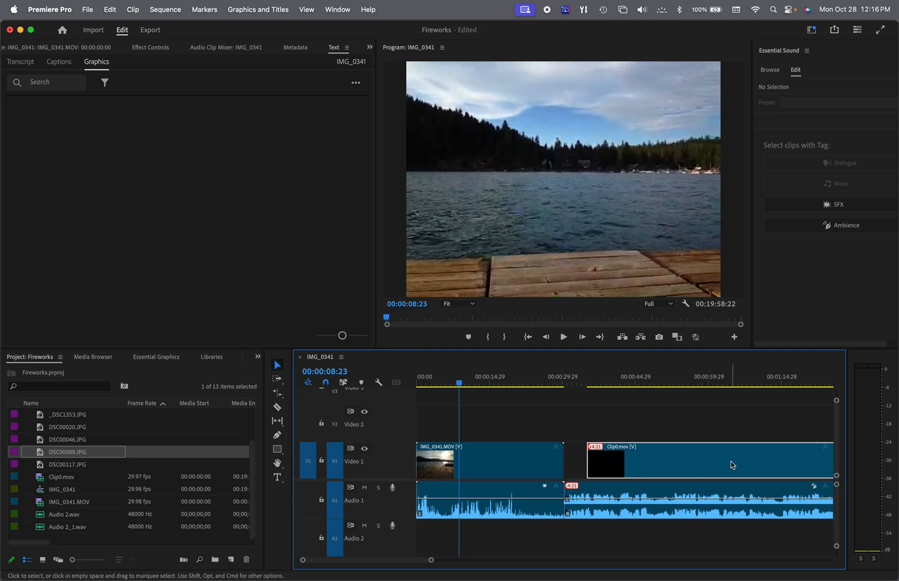
left_click_drag(735, 466, 714, 467)
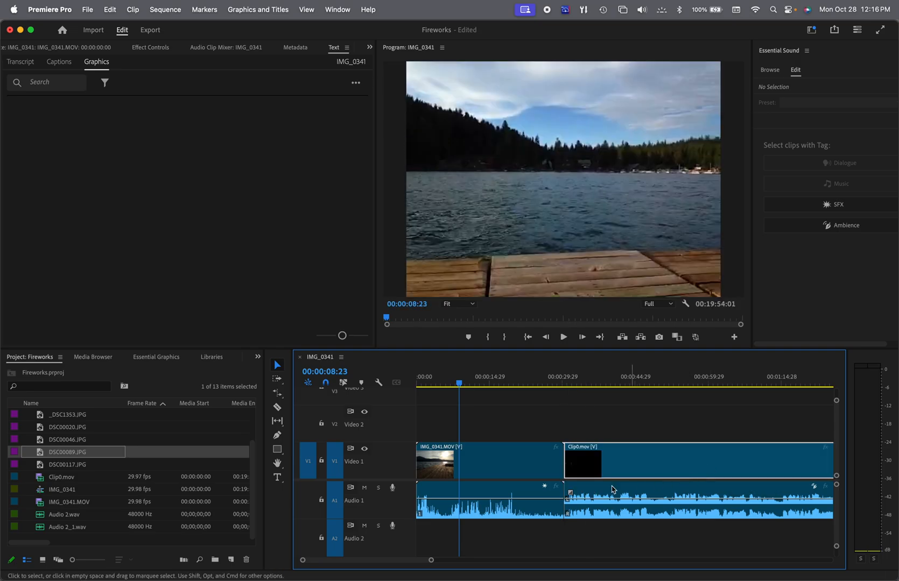
- Turn linked selection back on and select the Clip0.mov video together with its audio
left_click(343, 383)
left_click(703, 493)
mouse_move(701, 466)
left_mouse_down()
mouse_move(767, 462)
mouse_move(704, 464)
left_mouse_up()
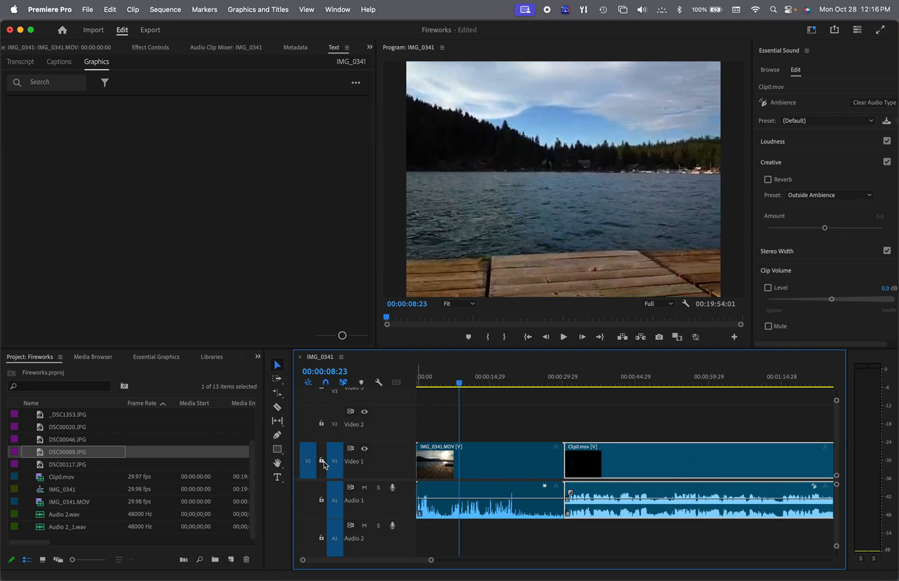
- Lock the Audio 1 track and move the Clip0.mov video along Video 1, leaving a gap after IMG_0341.MOV
left_click(322, 500)
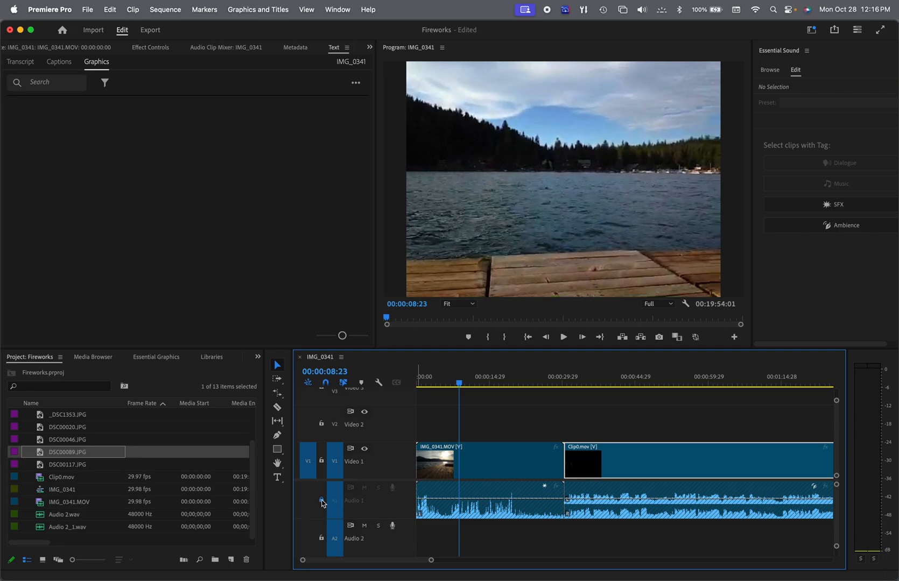
mouse_move(477, 467)
left_mouse_down()
mouse_move(572, 471)
mouse_move(480, 467)
left_mouse_up()
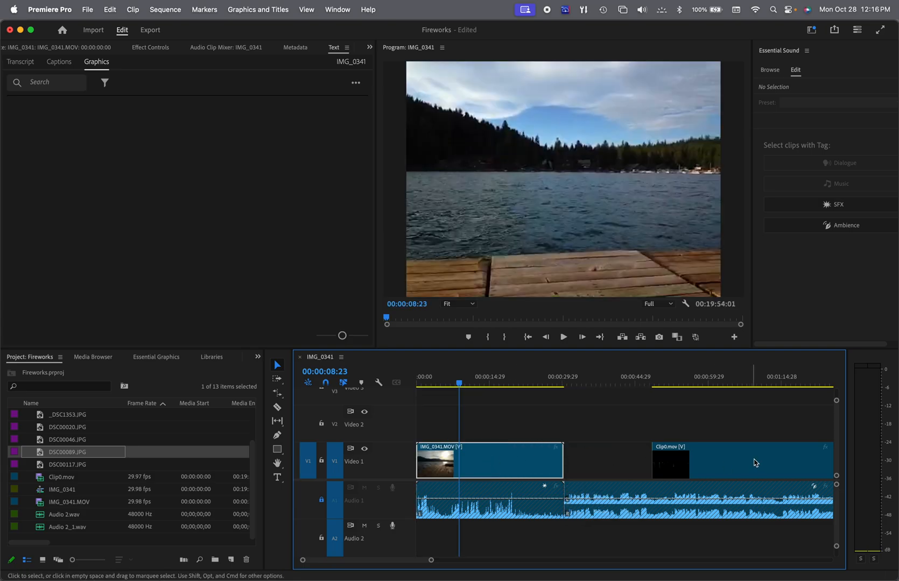
left_click_drag(755, 463, 672, 464)
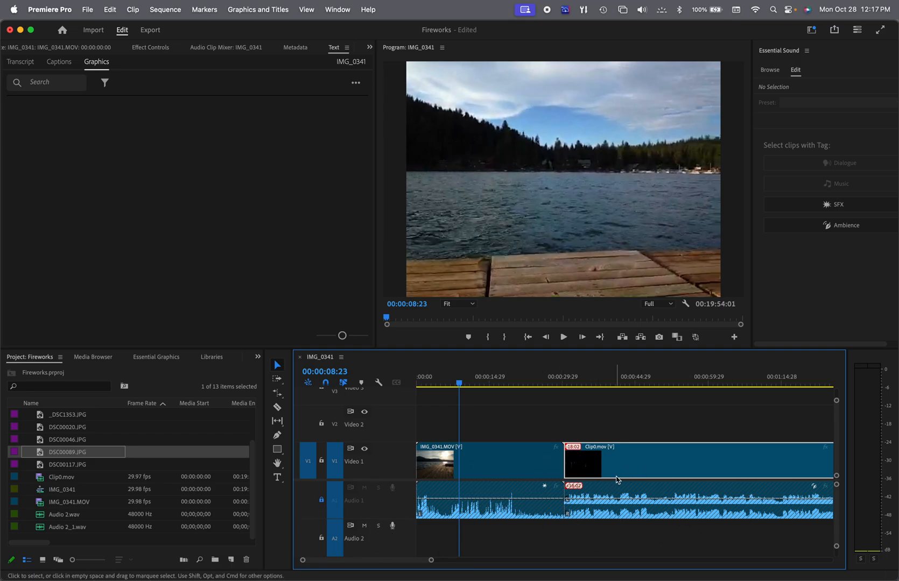
left_click_drag(649, 466, 724, 469)
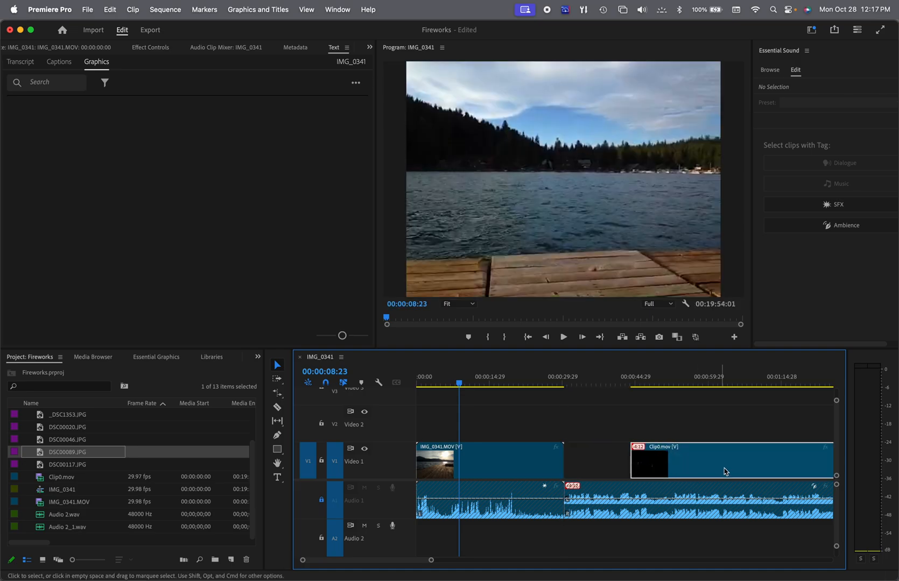
left_click(592, 452)
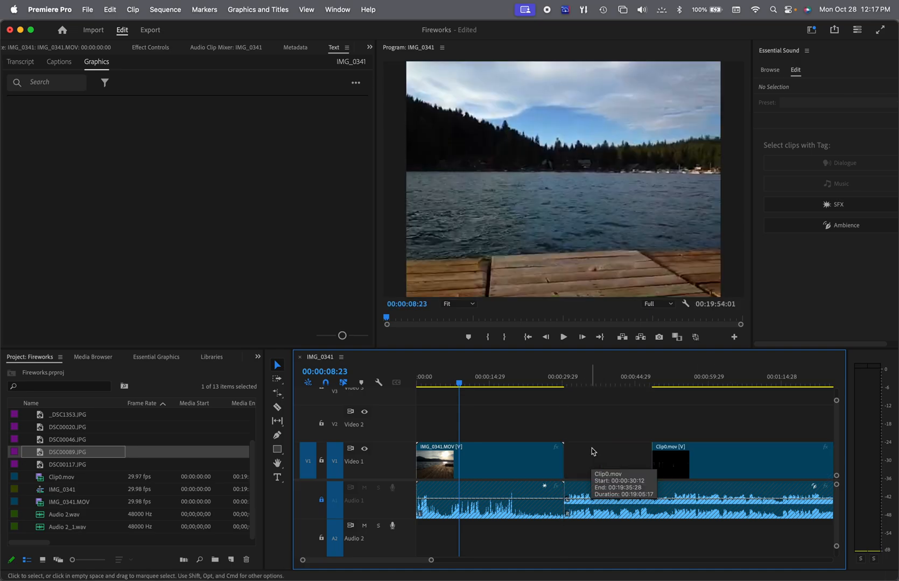
- Close the gap between IMG_0341.MOV and Clip0.mov on Video 1 and unlock the Audio 1 track
key("Delete")
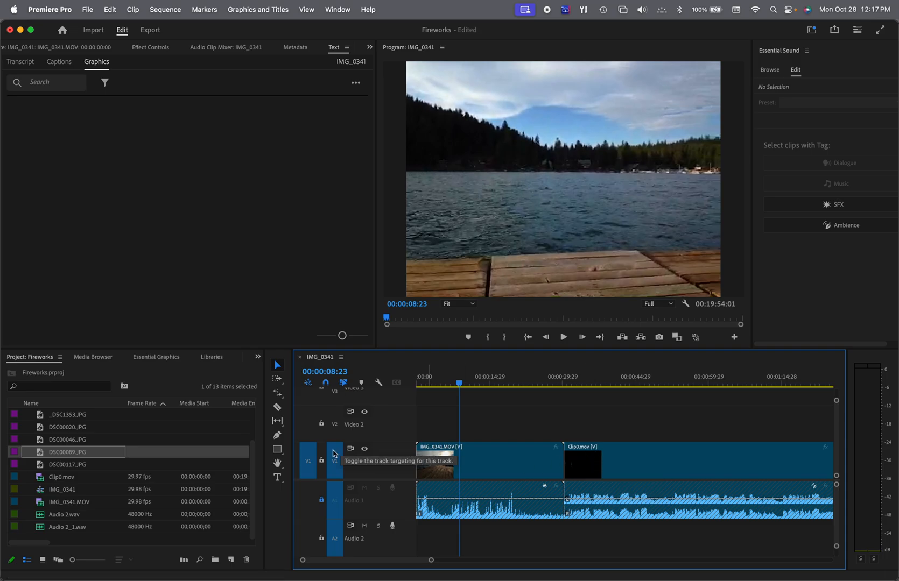
left_click(321, 500)
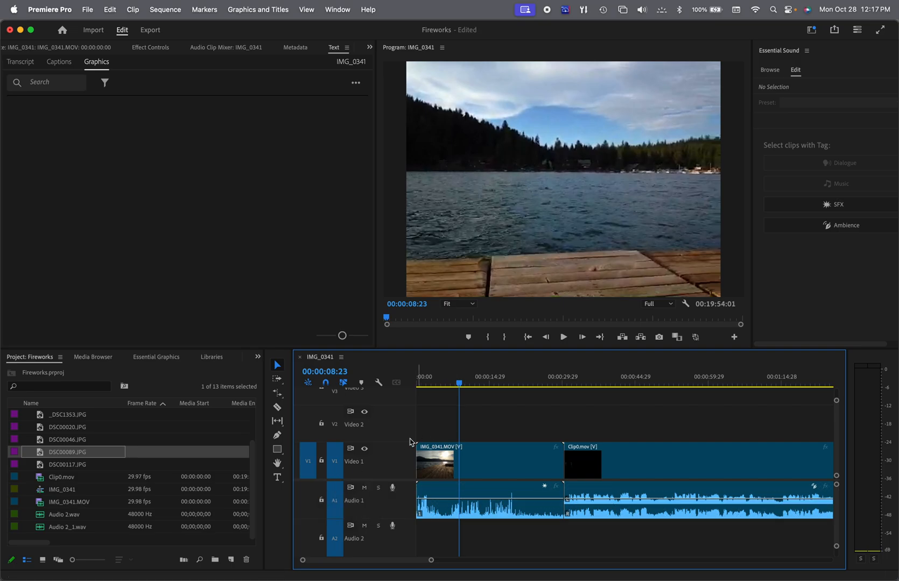
- Examine the video and audio tracks from Video 3 down to Audio 4 and the track options available for Video 3
scroll(411, 442, "up", 3)
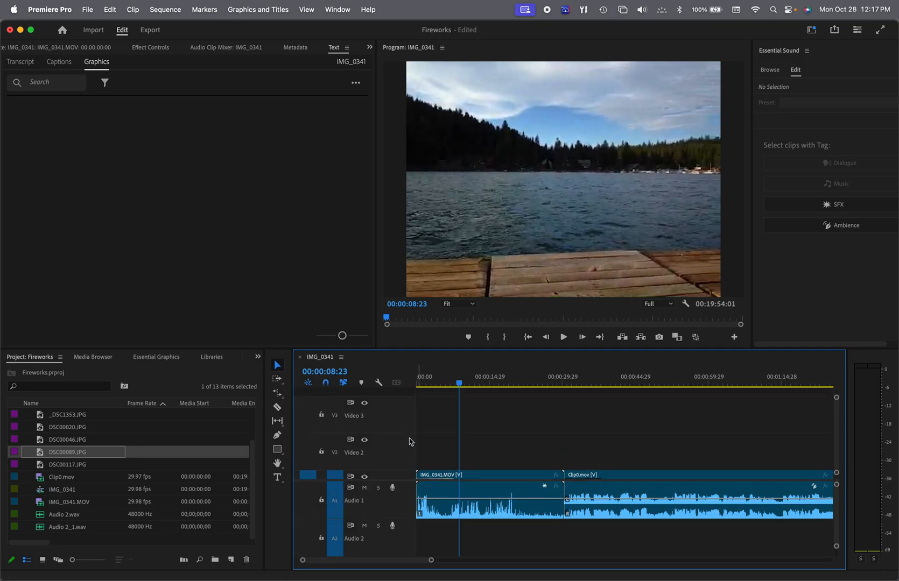
right_click(395, 413)
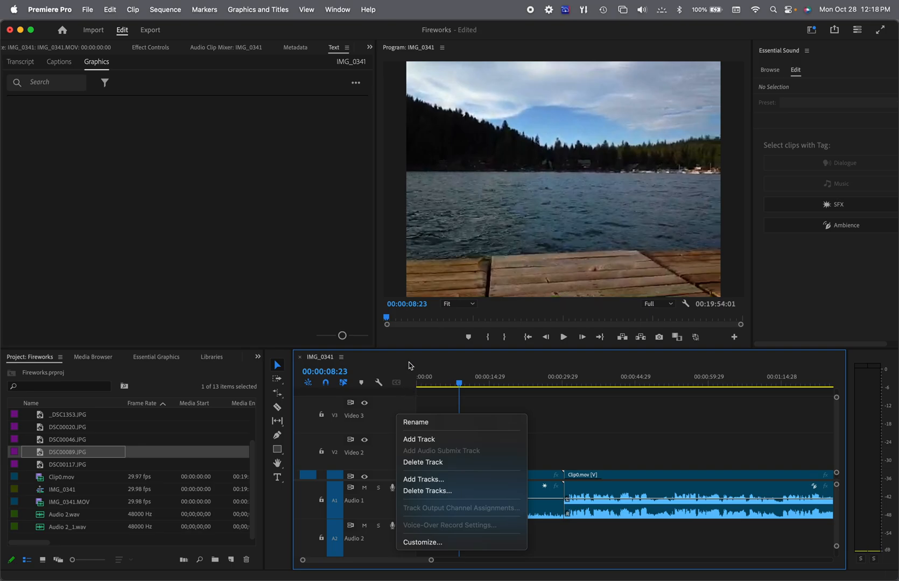
key("Escape")
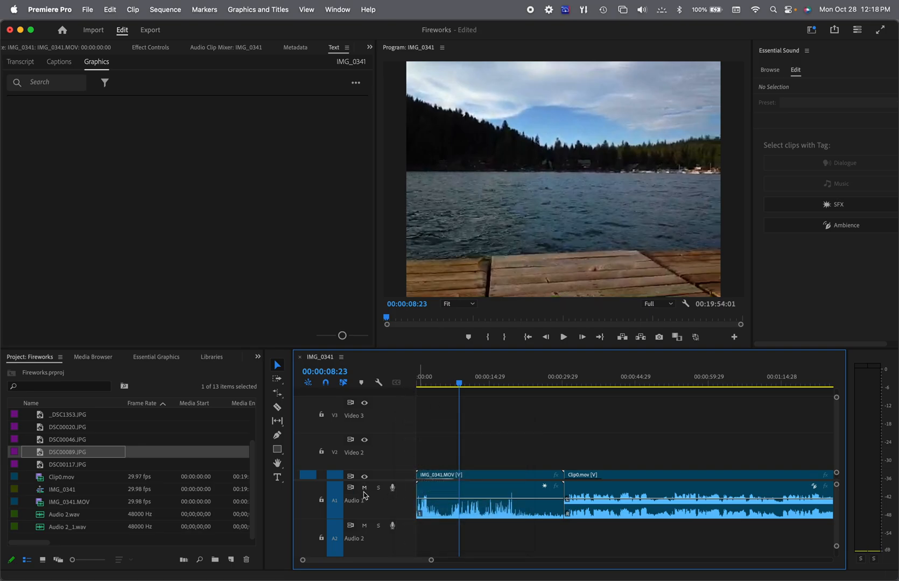
scroll(364, 495, "down", 5)
scroll(365, 495, "up", 3)
scroll(365, 495, "down", 3)
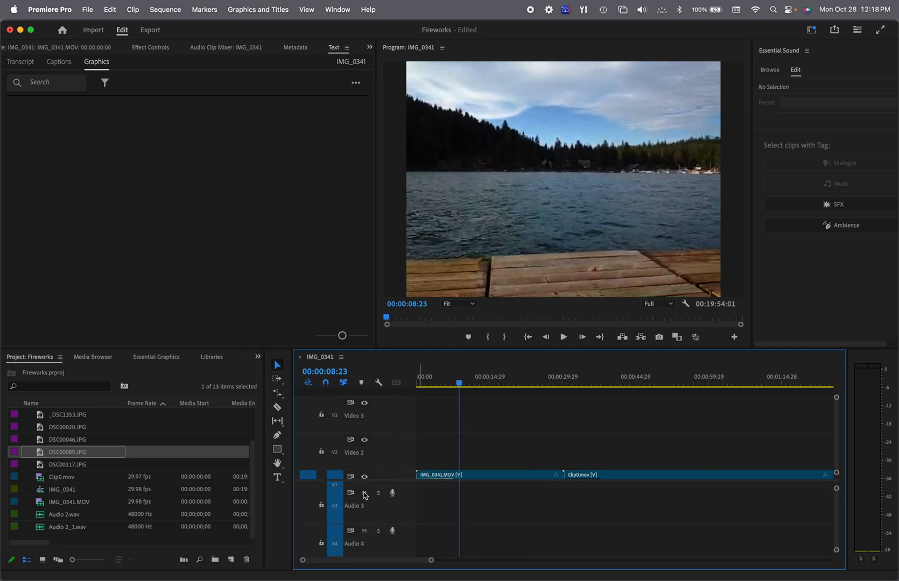
scroll(365, 495, "up", 3)
scroll(364, 494, "down", 2)
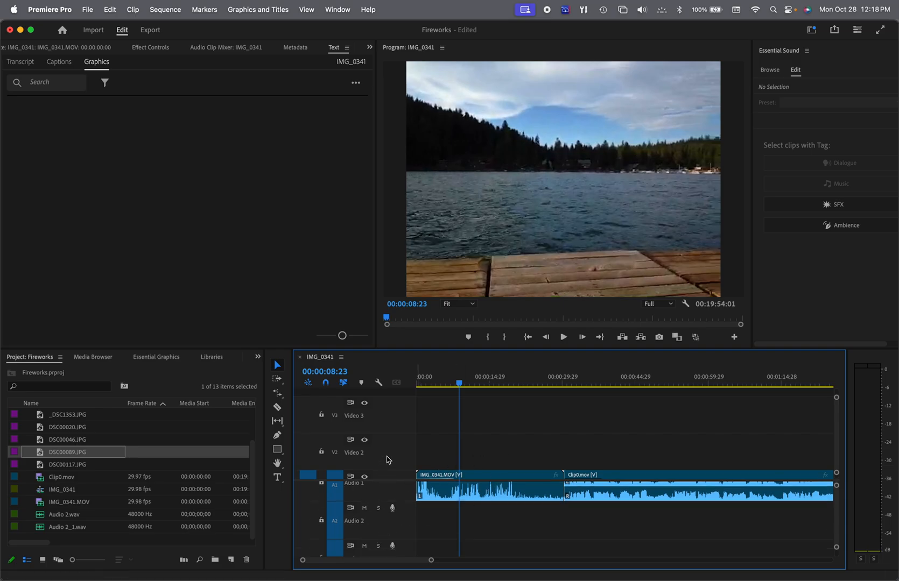
scroll(388, 460, "up", 3)
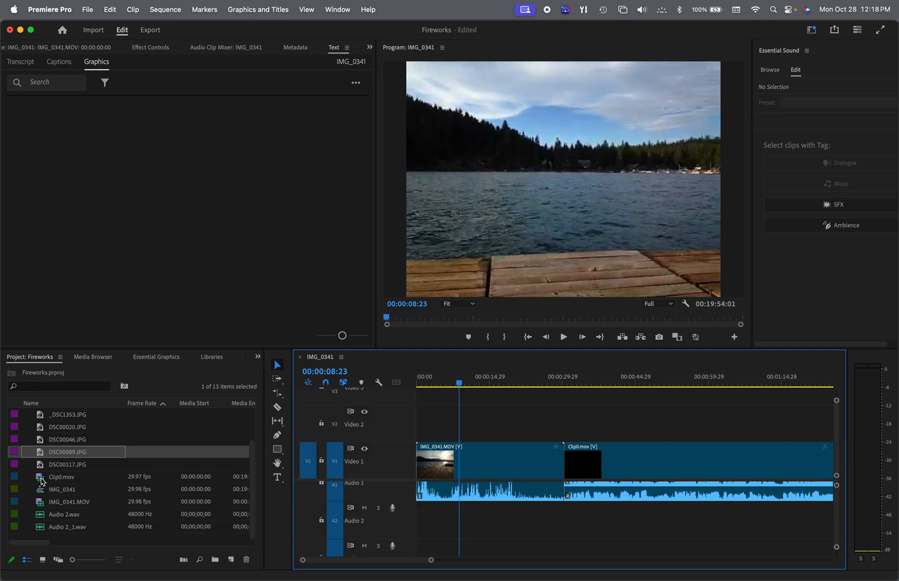
- Place Clip0.mov over the start of Video 1 and Audio 1, check its extent on the timeline, and undo the placement
mouse_move(39, 480)
left_click(40, 478)
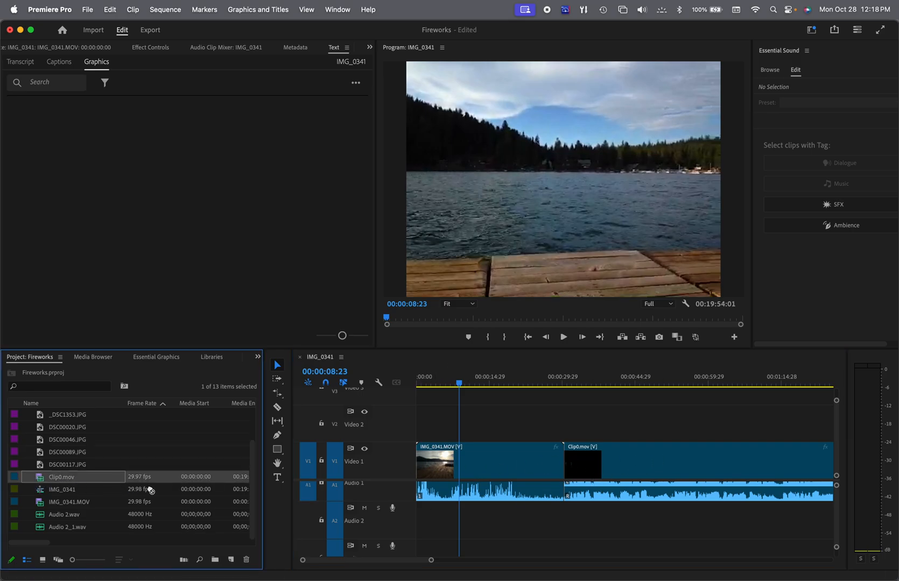
left_click_drag(151, 490, 306, 463)
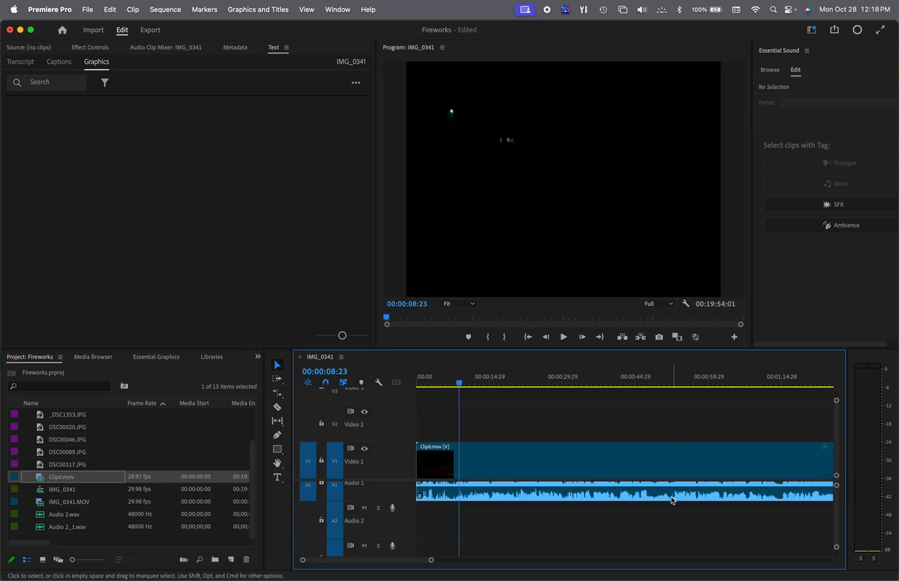
left_click_drag(431, 560, 827, 561)
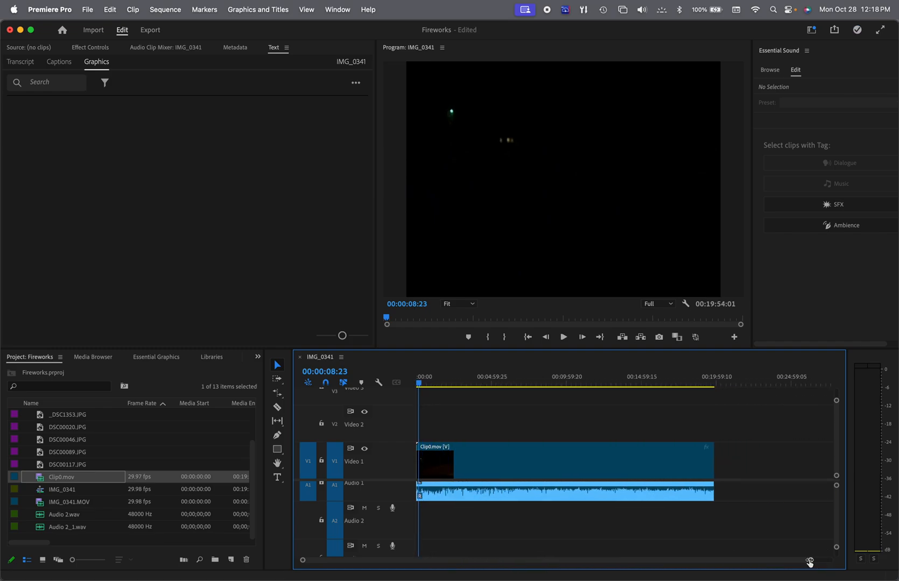
left_click_drag(810, 561, 582, 556)
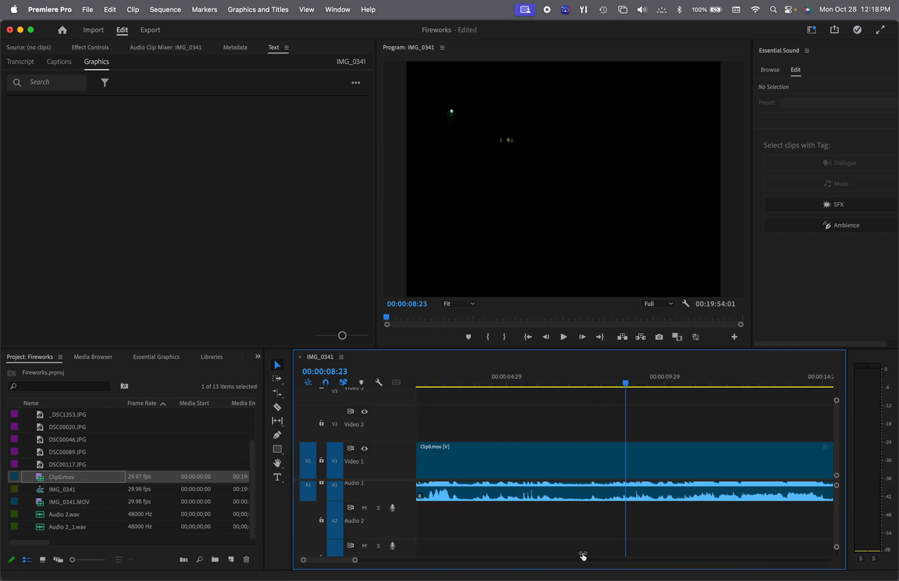
key("super+z")
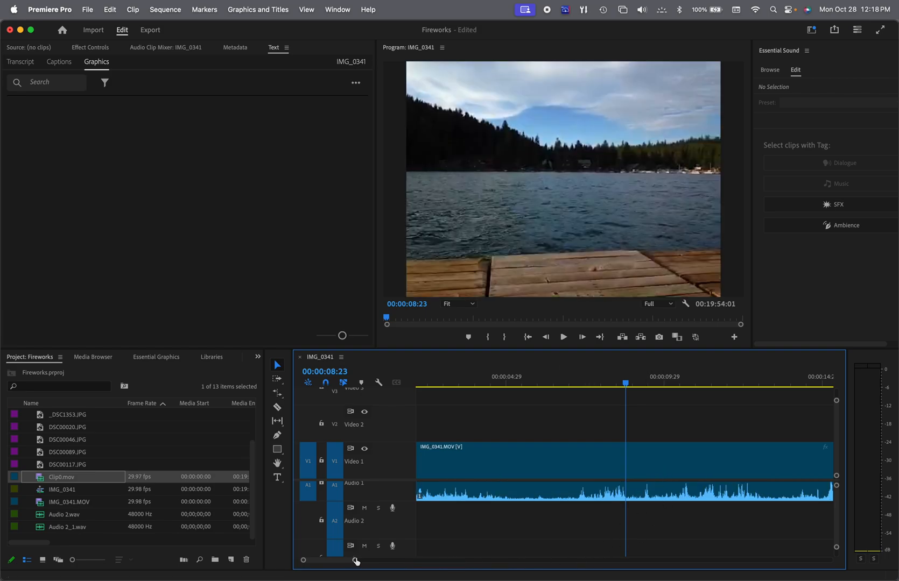
left_click_drag(355, 561, 438, 558)
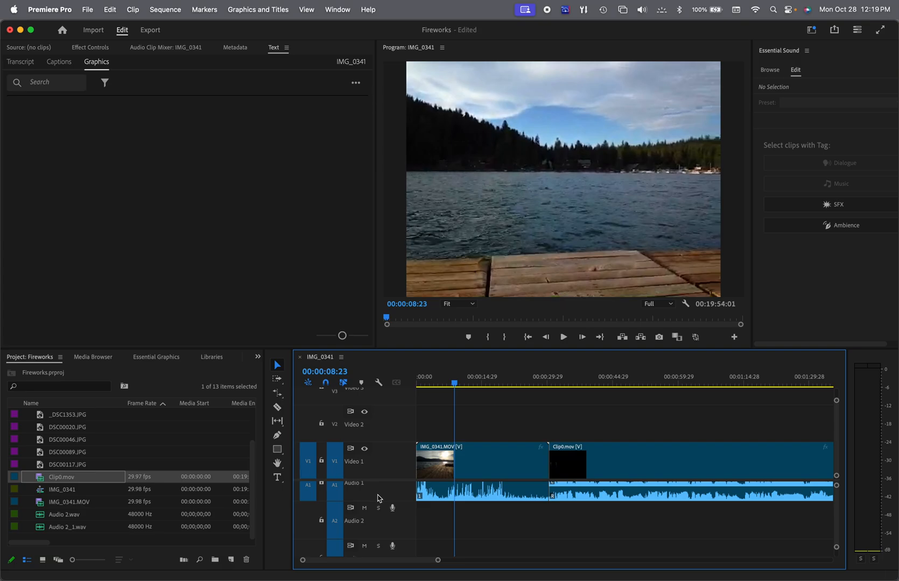
- Record a voice-over on Audio 2 from 00:00:08:23 to about 00:00:13:29
scroll(403, 527, "down", 1)
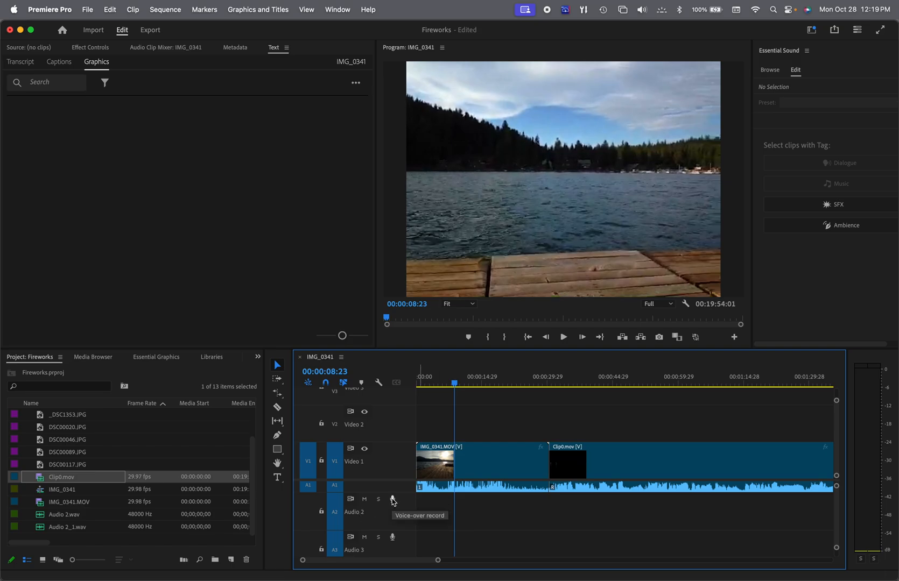
left_click(392, 500)
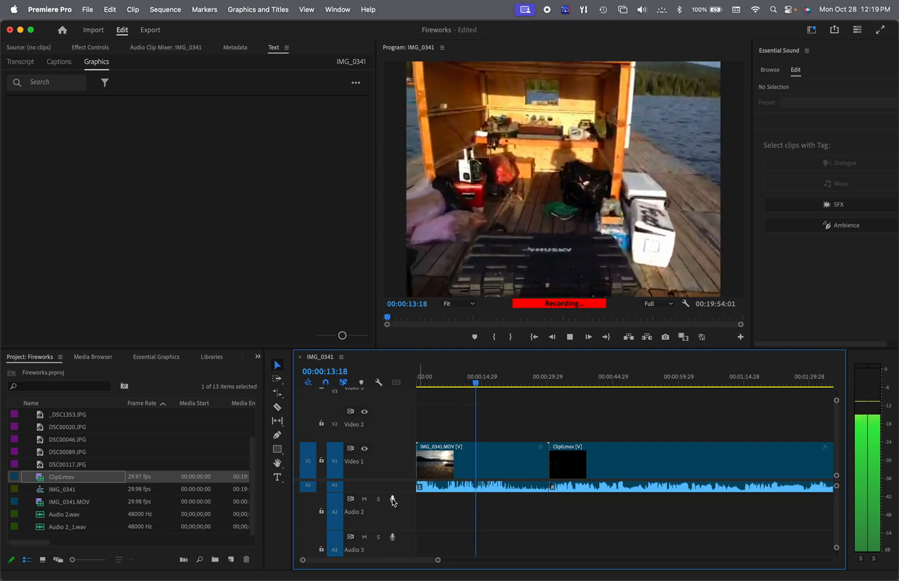
left_click(393, 500)
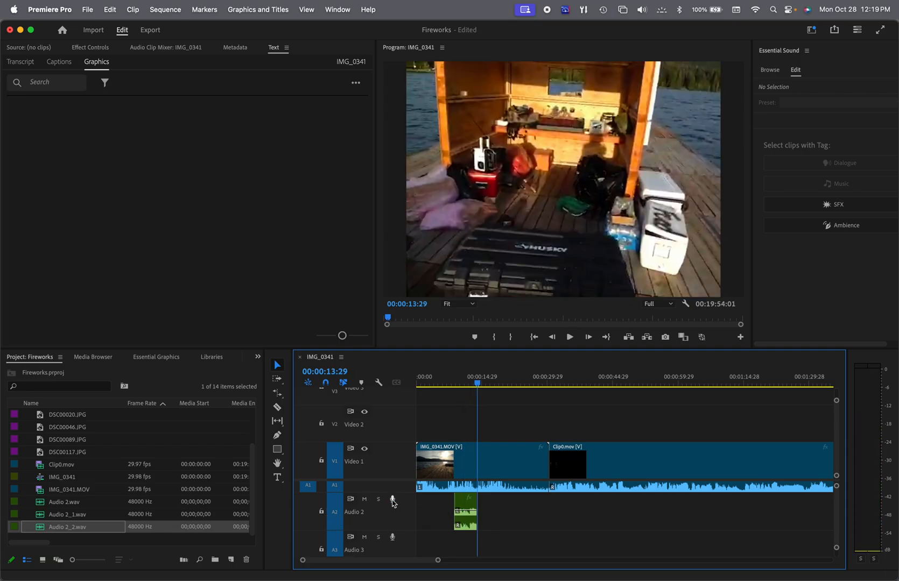
- Configure Audio 2's voice-over recording with the system default USB Condenser Microphone, Input 1, and enable Countdown Sound Cues
right_click(394, 502)
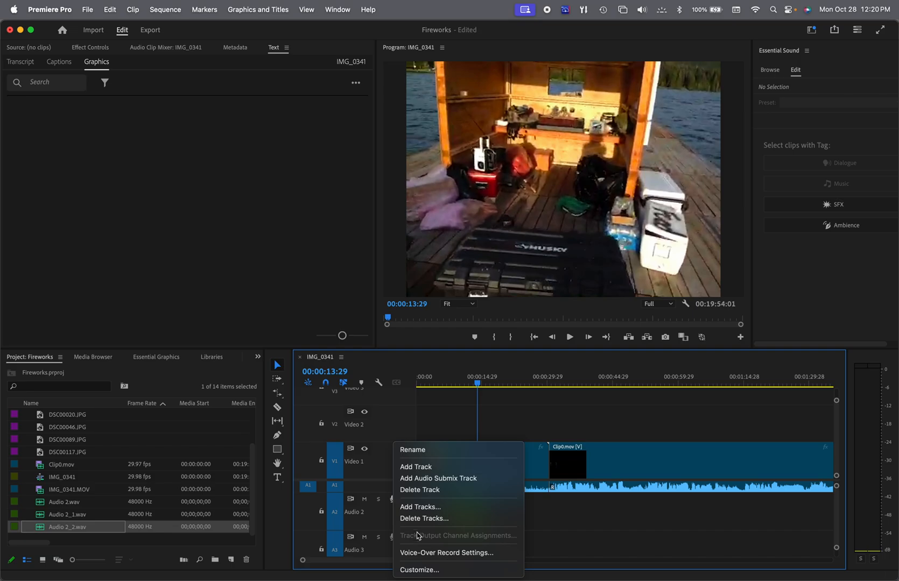
left_click(420, 555)
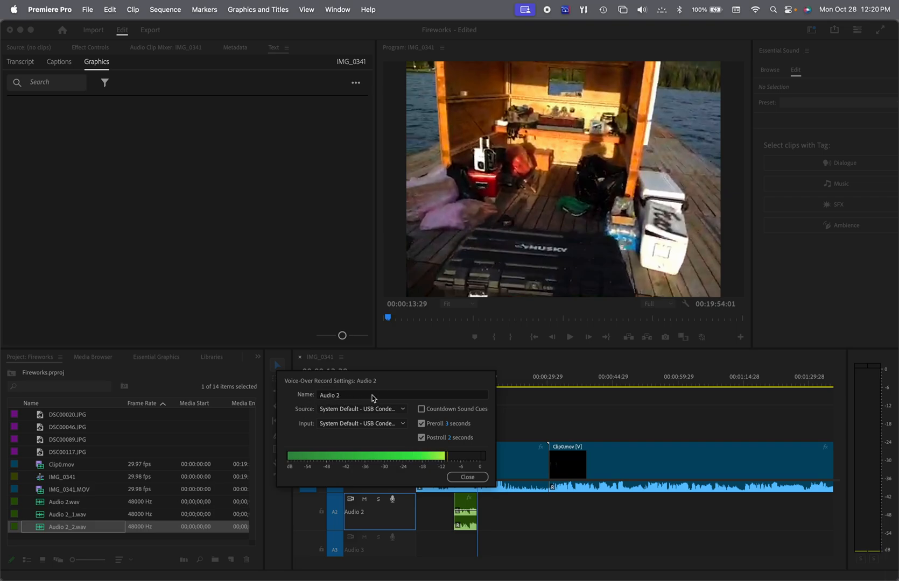
left_click(404, 412)
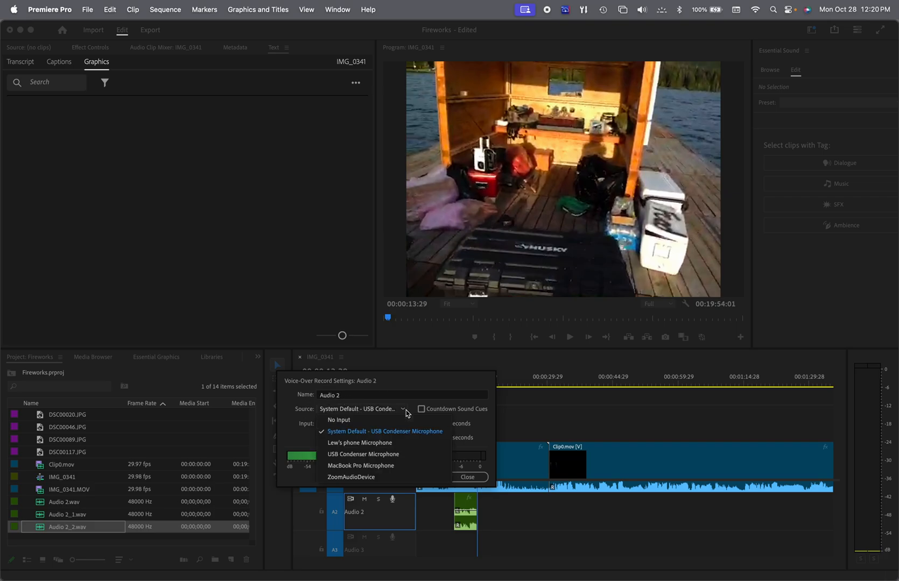
left_click(410, 410)
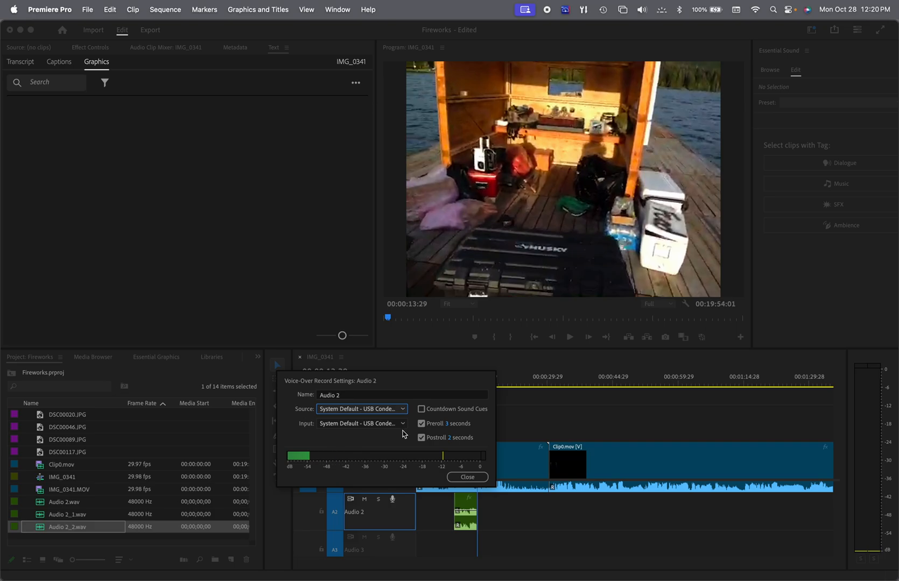
left_click(403, 426)
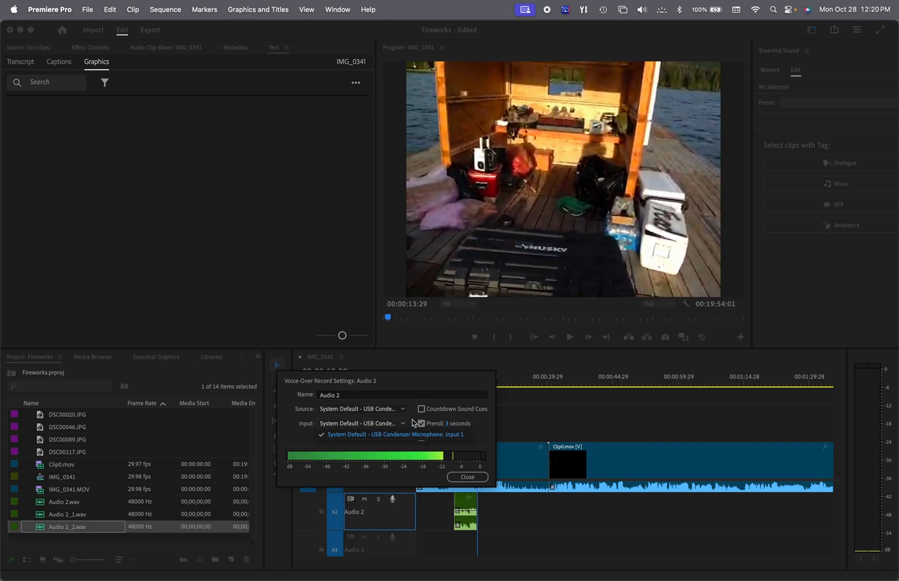
left_click(442, 434)
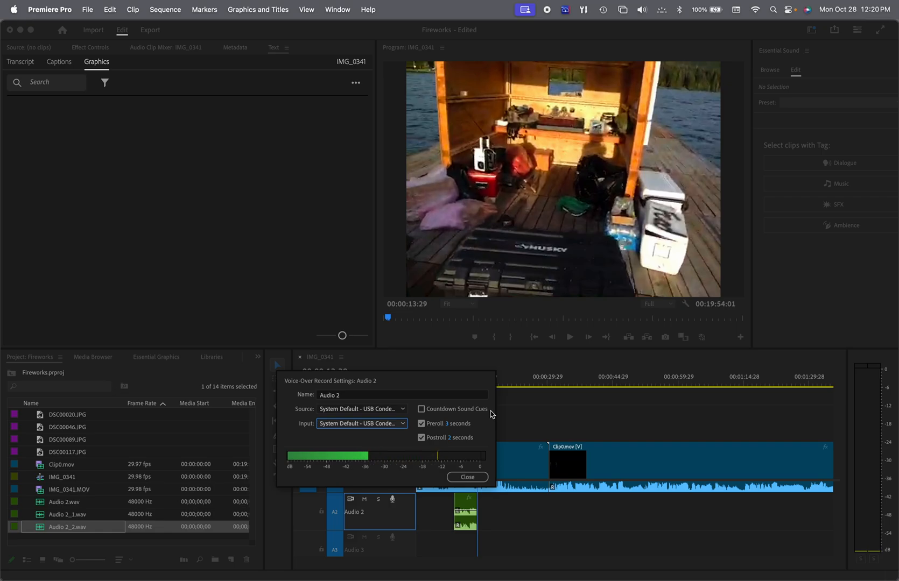
left_click(422, 410)
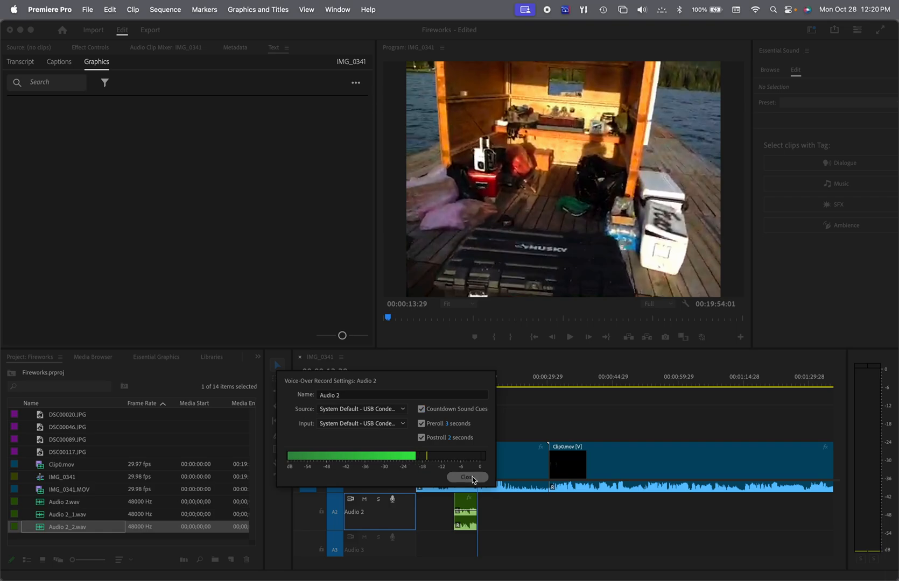
left_click(467, 477)
- Record a voice-over on Audio 3 from 00:00:13:29 to about 00:00:19:23 and delete its clip from the timeline
left_click(392, 537)
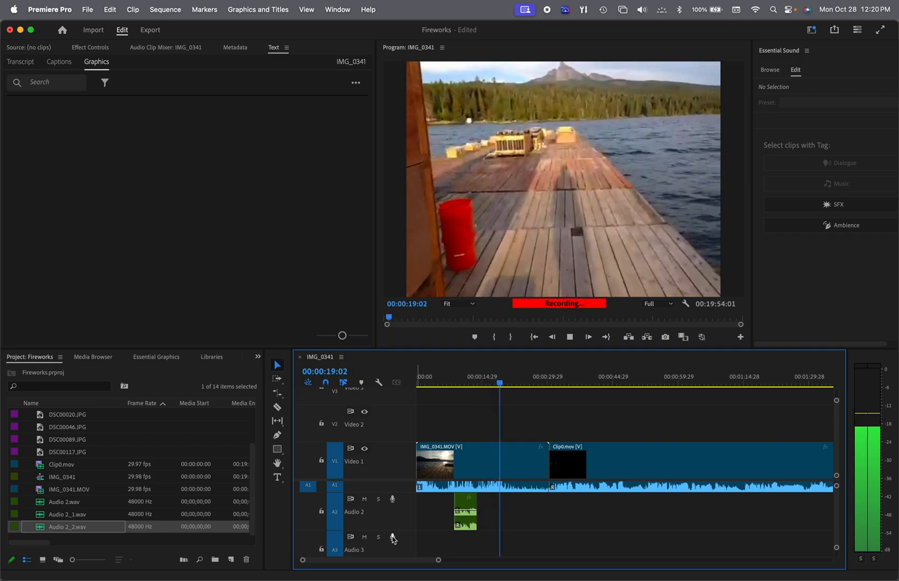
left_click(393, 538)
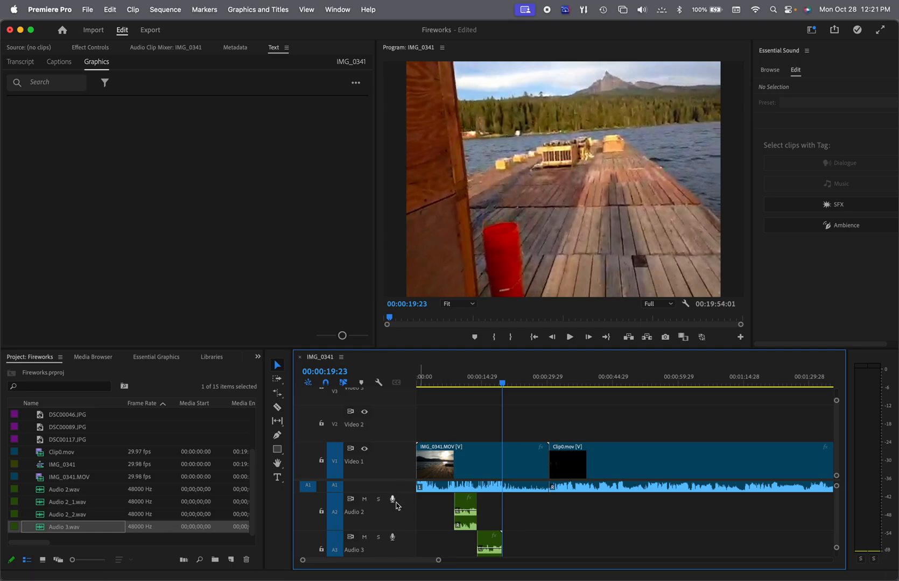
left_click(491, 539)
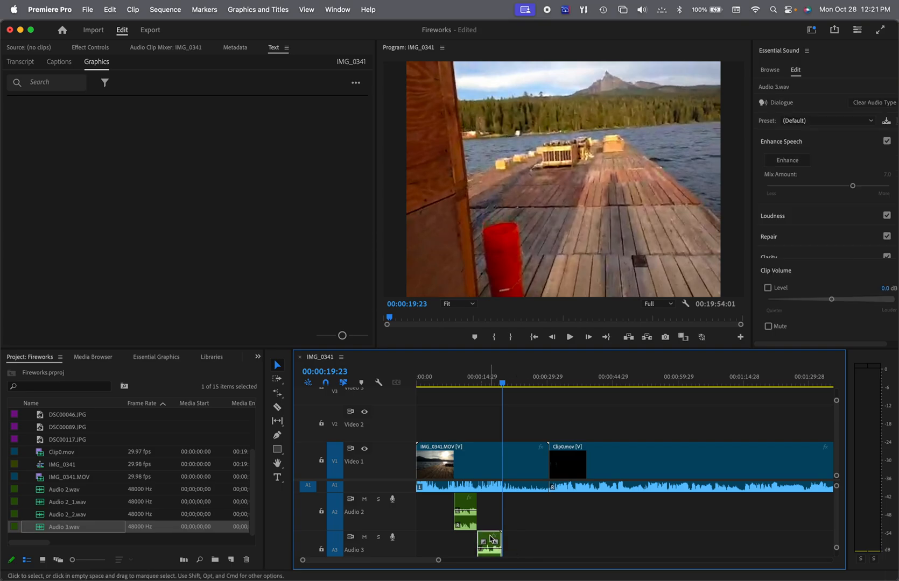
key("Delete")
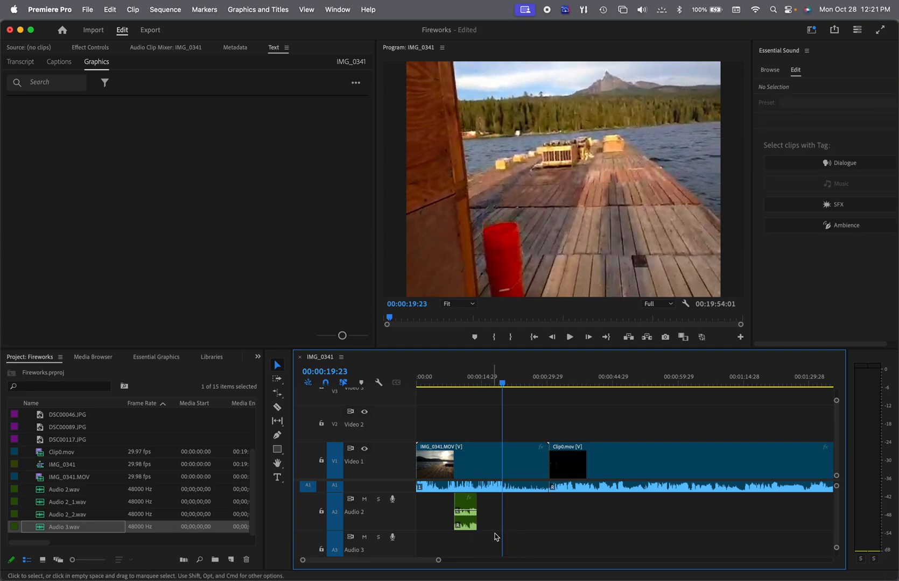
- Move the voice-over clip on Audio 2 to the start of the sequence
left_click(463, 502)
left_click_drag(461, 500, 423, 501)
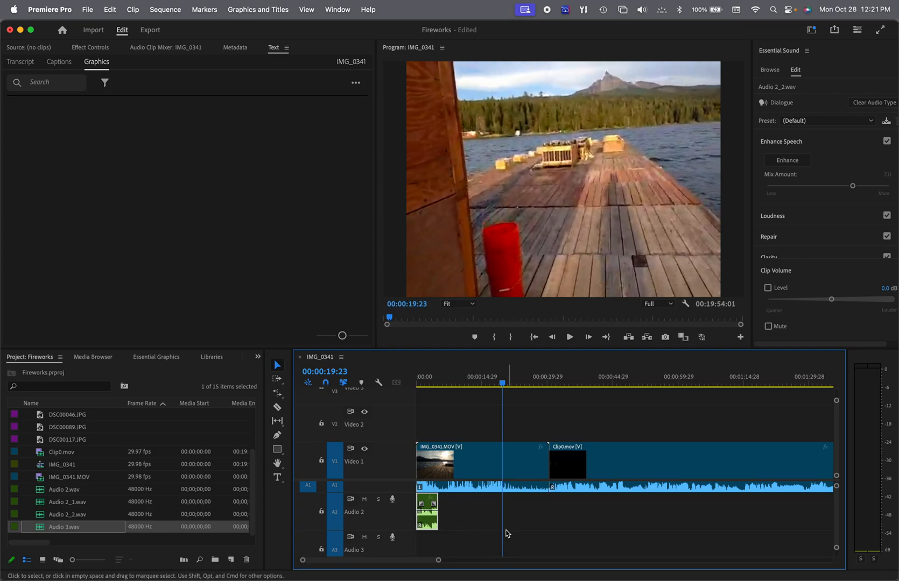
right_click(394, 502)
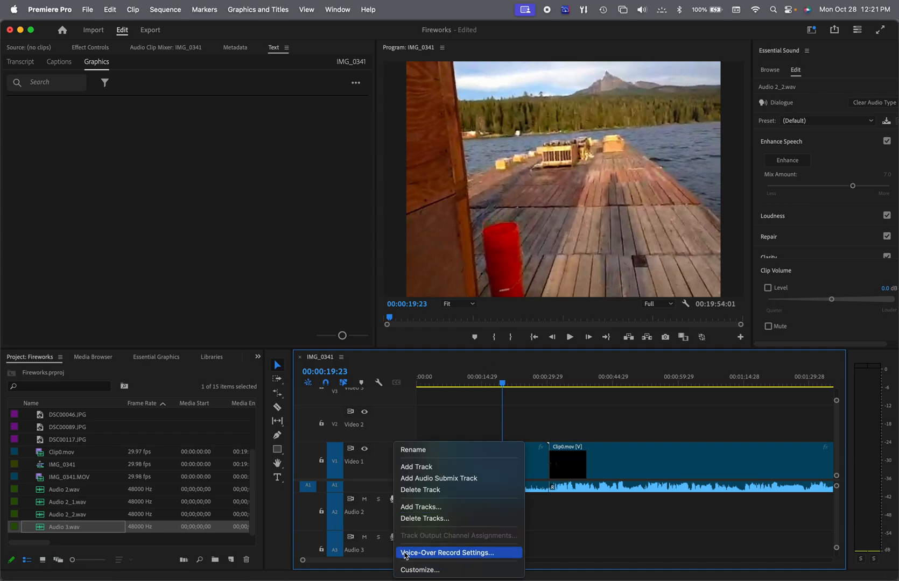
left_click(391, 432)
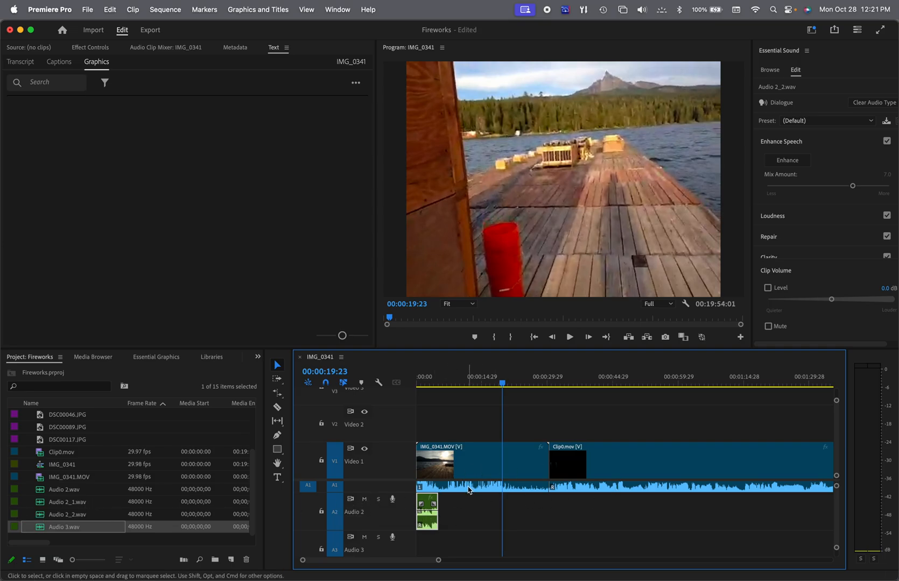
- Place Audio 2_1.wav on Audio 3 and Audio 2_2.wav on Audio 4 at the sequence start, reducing the audio track heights to fit
left_click_drag(41, 503, 428, 544)
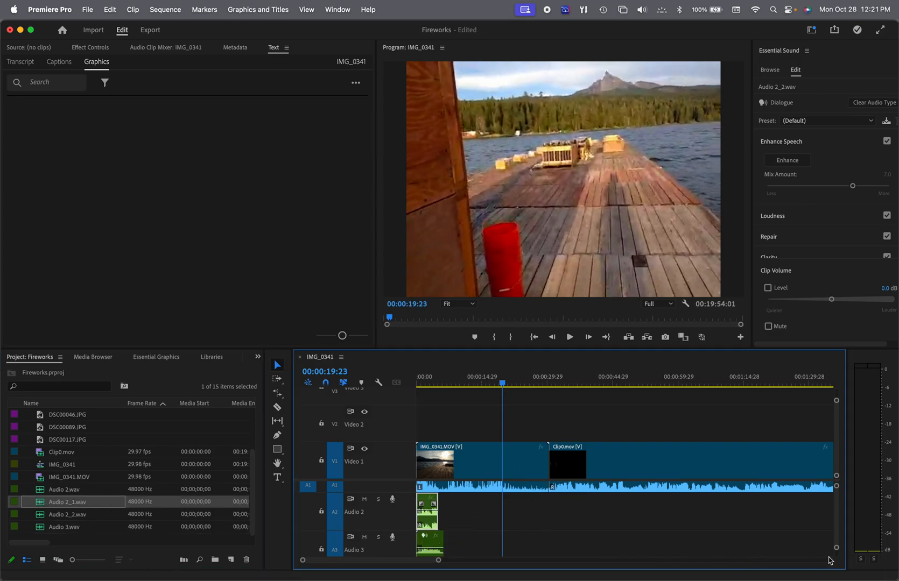
left_click_drag(836, 550, 838, 557)
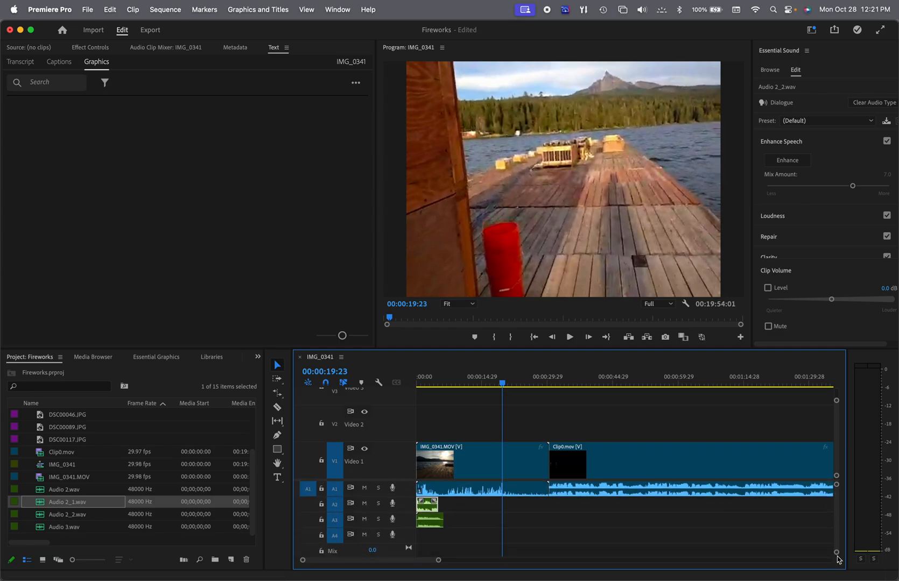
left_click(40, 516)
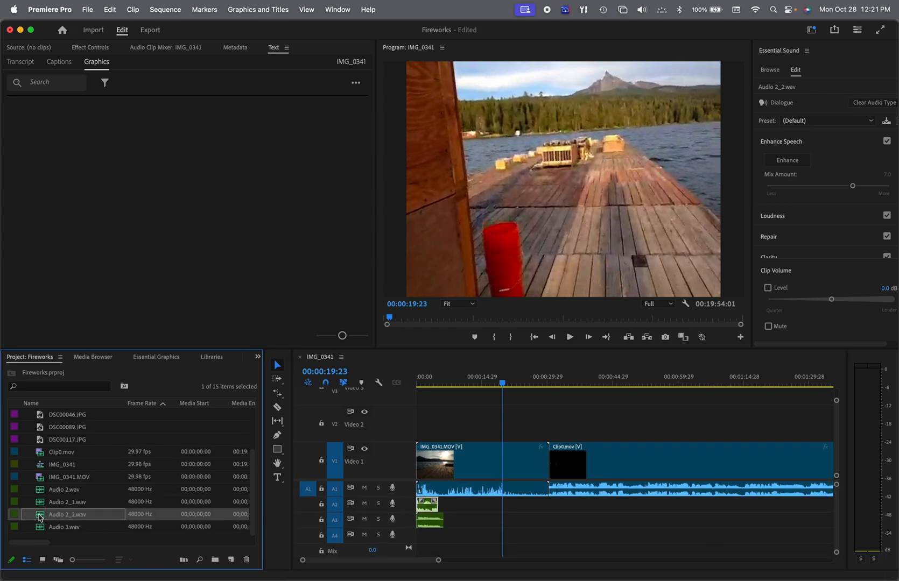
left_click_drag(123, 528, 424, 541)
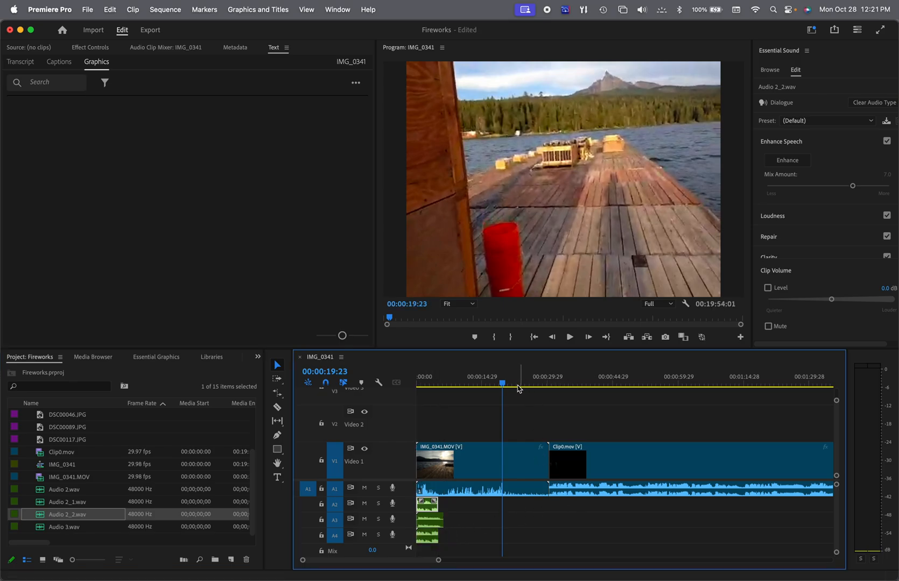
- Play the opening seconds of the sequence from its start with all audio tracks audible
left_click_drag(503, 385, 417, 377)
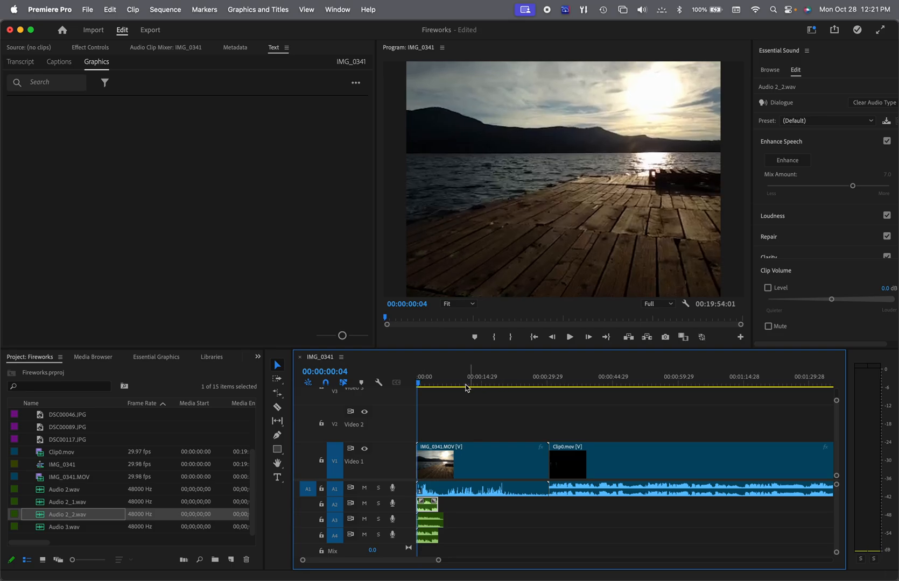
left_click(570, 337)
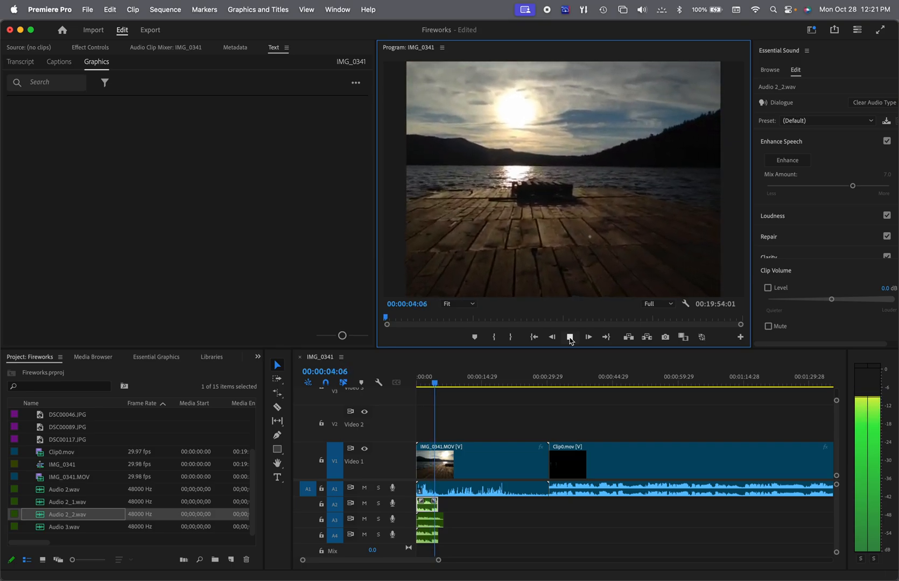
left_click(570, 337)
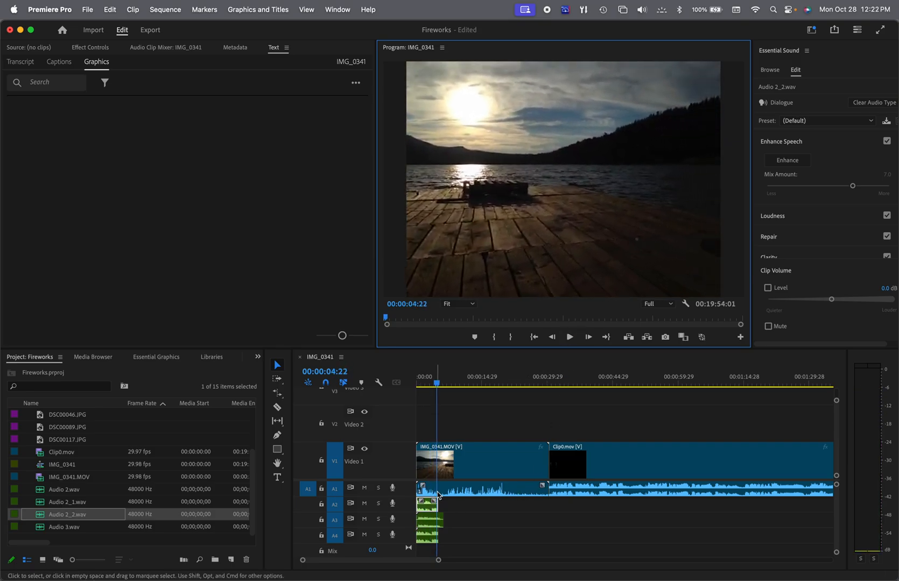
- Solo Audio 2, play the sequence from the start, and turn the solo off at the sequence start
left_click(379, 505)
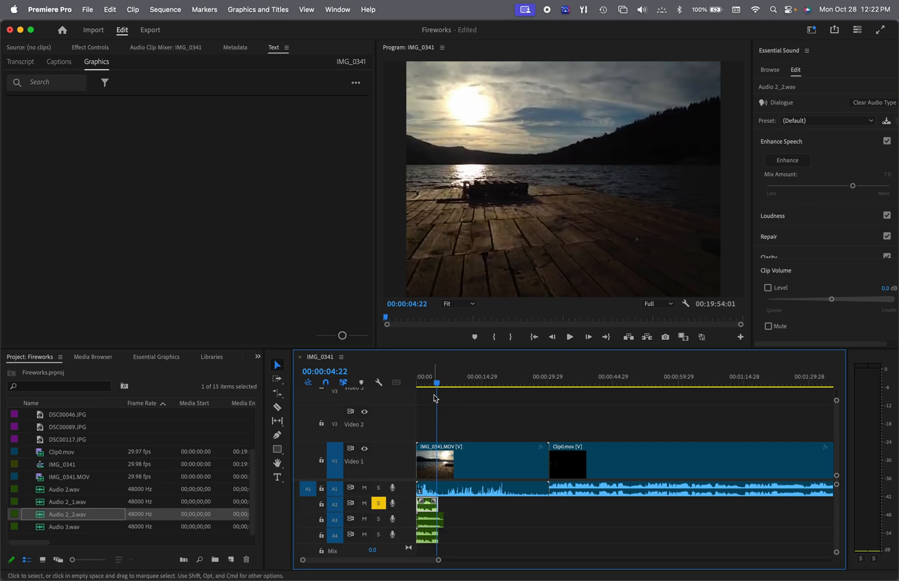
left_click_drag(439, 390, 418, 386)
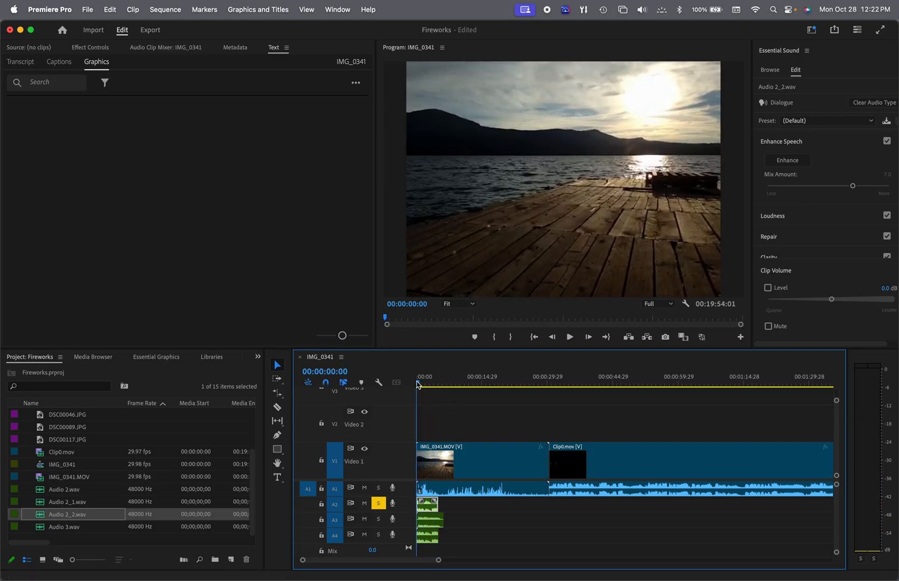
left_click(570, 338)
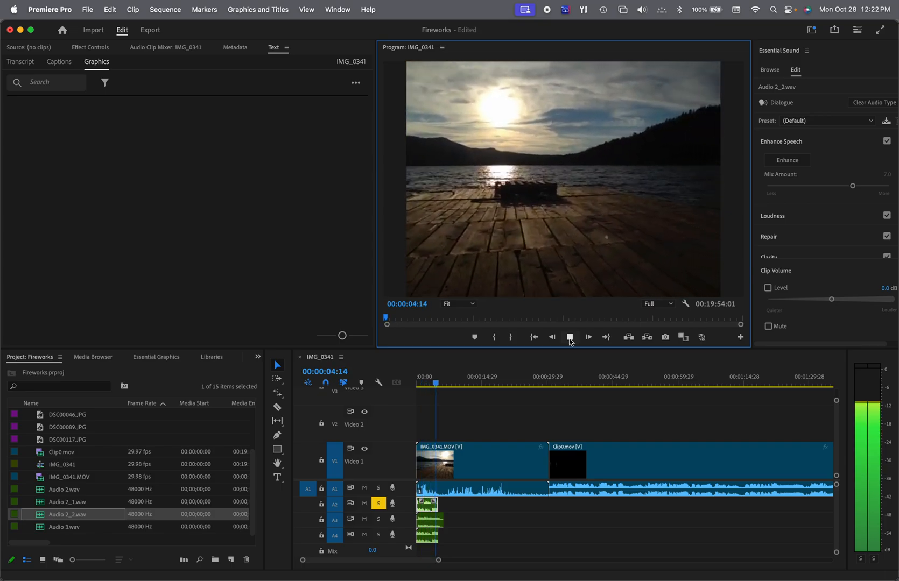
left_click_drag(444, 384, 380, 384)
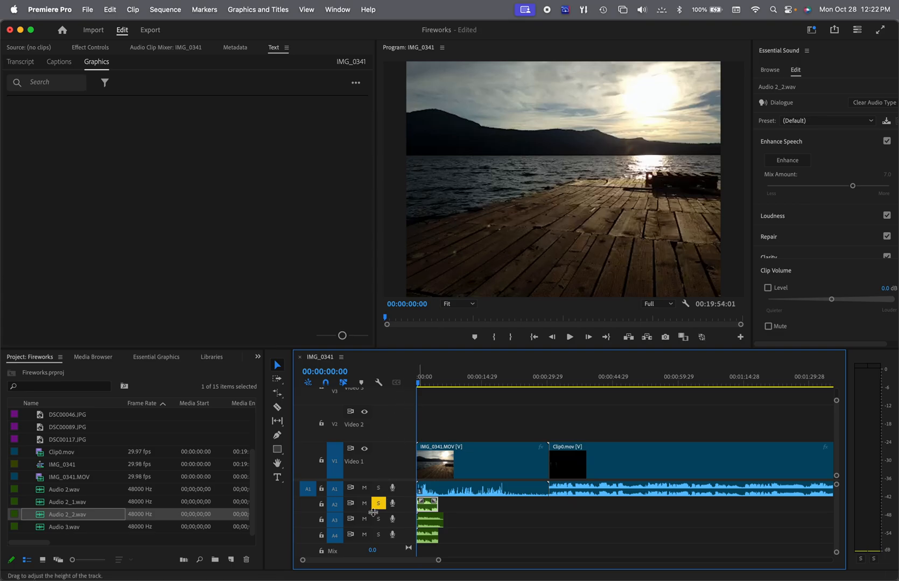
left_click(378, 506)
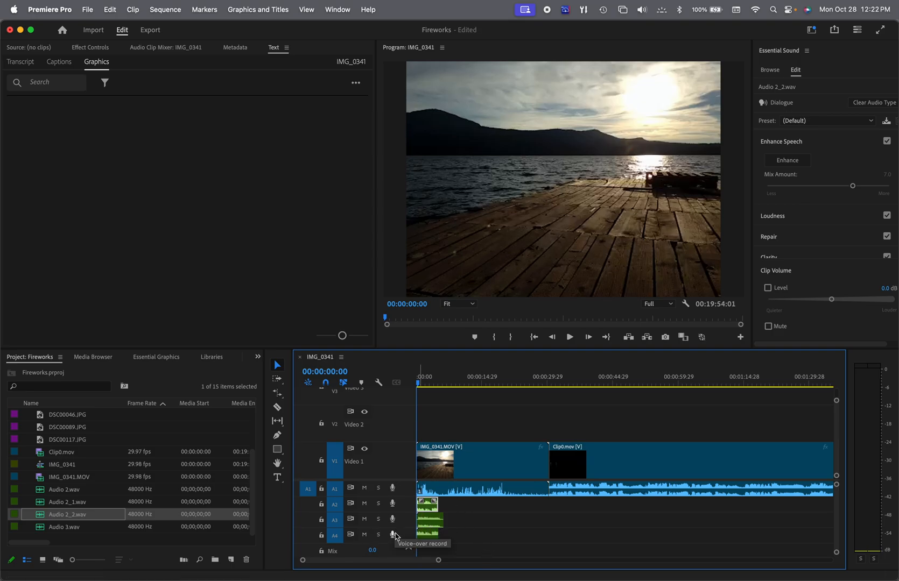
- Mute Audio 2, Audio 3 and Audio 4, and play the first two seconds before returning to the sequence start
left_click(364, 520)
left_click(364, 535)
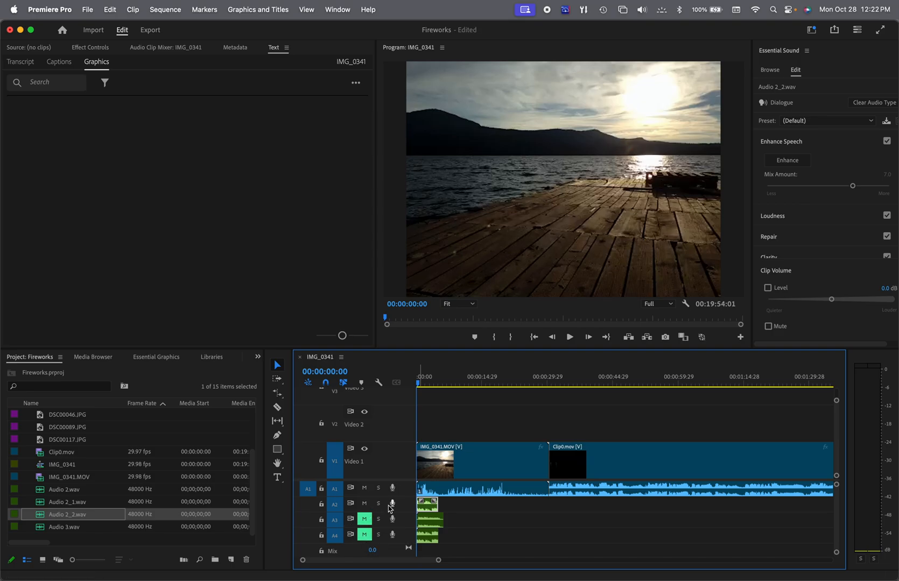
left_click(365, 503)
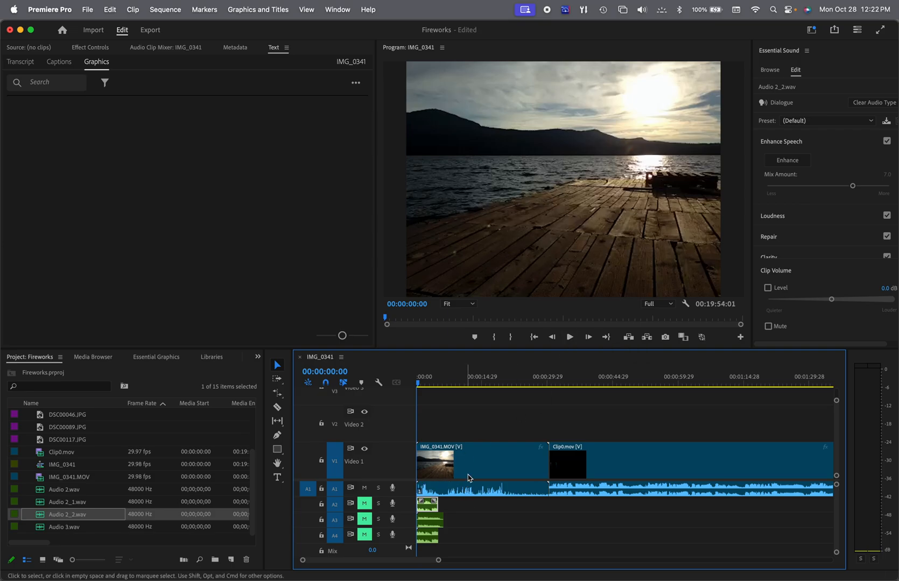
left_click(570, 337)
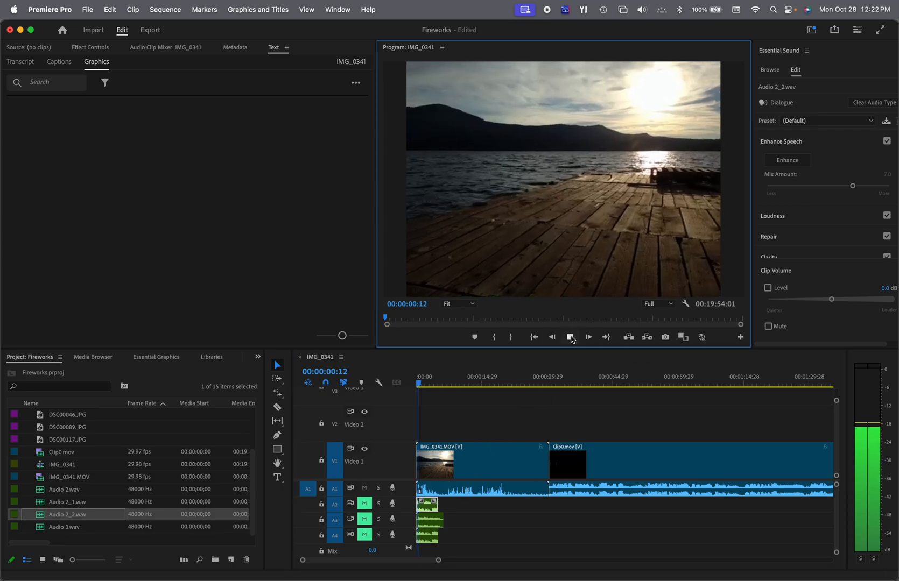
left_click(571, 337)
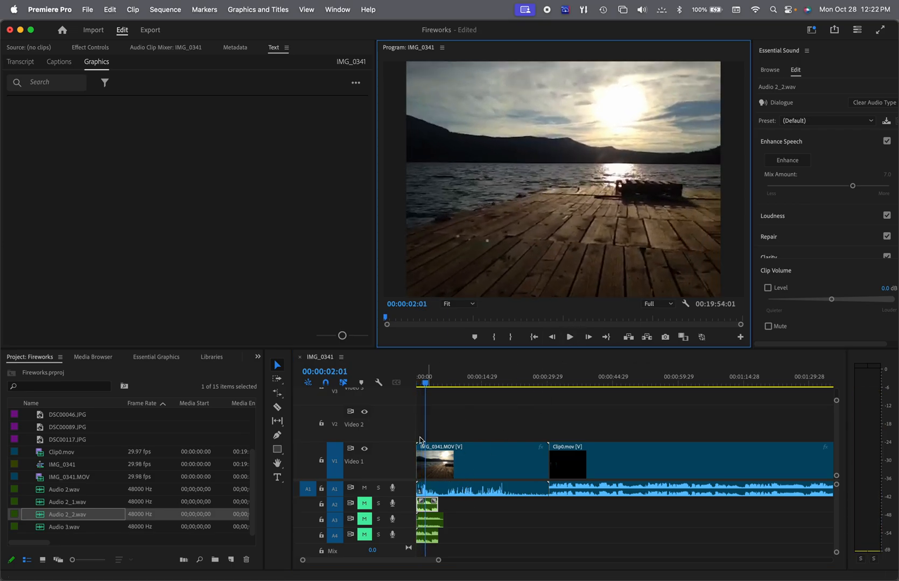
left_click_drag(425, 384, 396, 385)
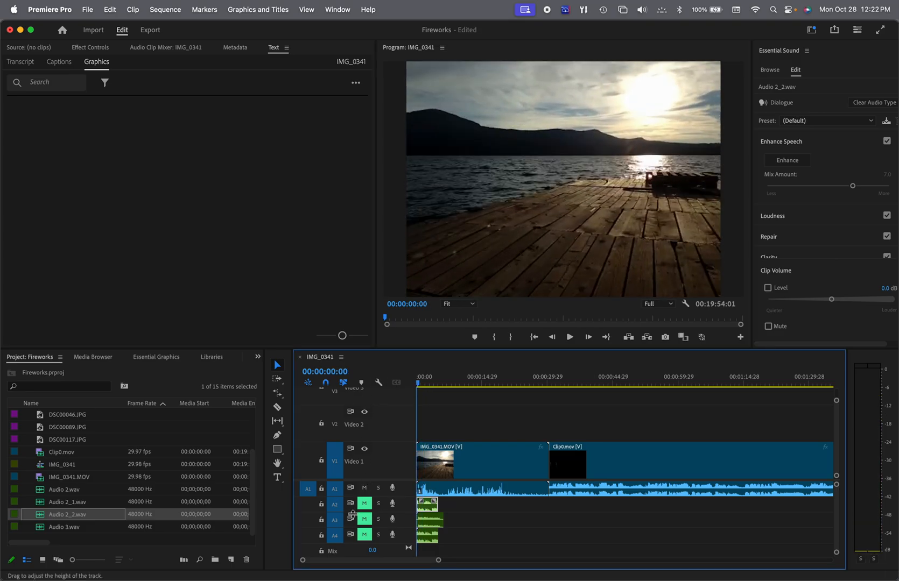
- Unmute Audio 2, Audio 3 and Audio 4
left_click(364, 503)
left_click(365, 519)
left_click(364, 535)
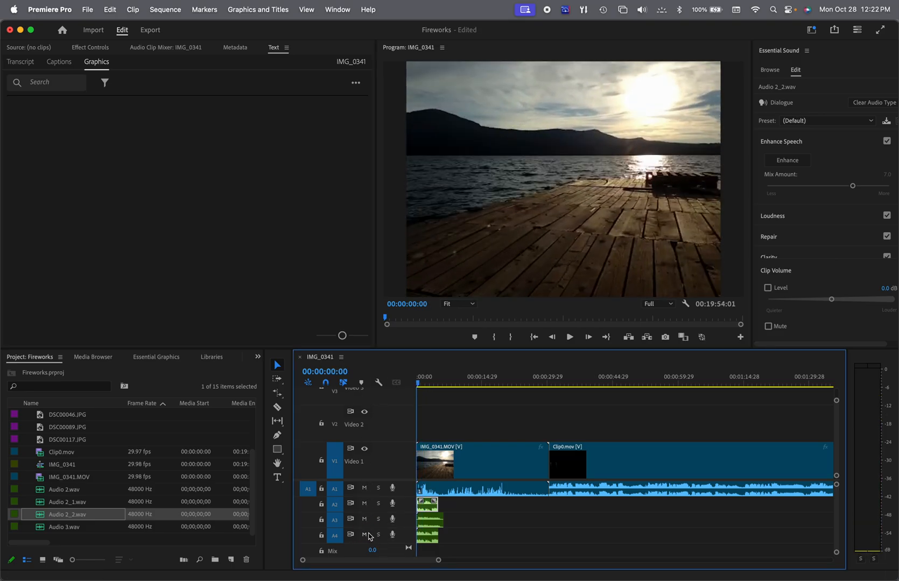
- Try to record a voice-over on Audio 2 while it is soloed and muted, and clear its solo and mute
left_click(379, 504)
left_click(365, 505)
left_click(393, 503)
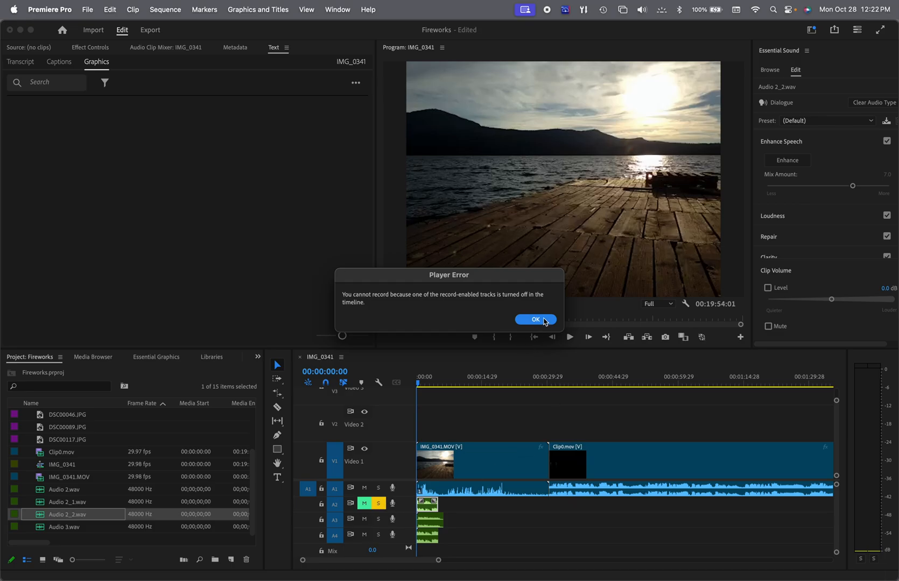
left_click(535, 320)
left_click(379, 504)
mouse_move(368, 577)
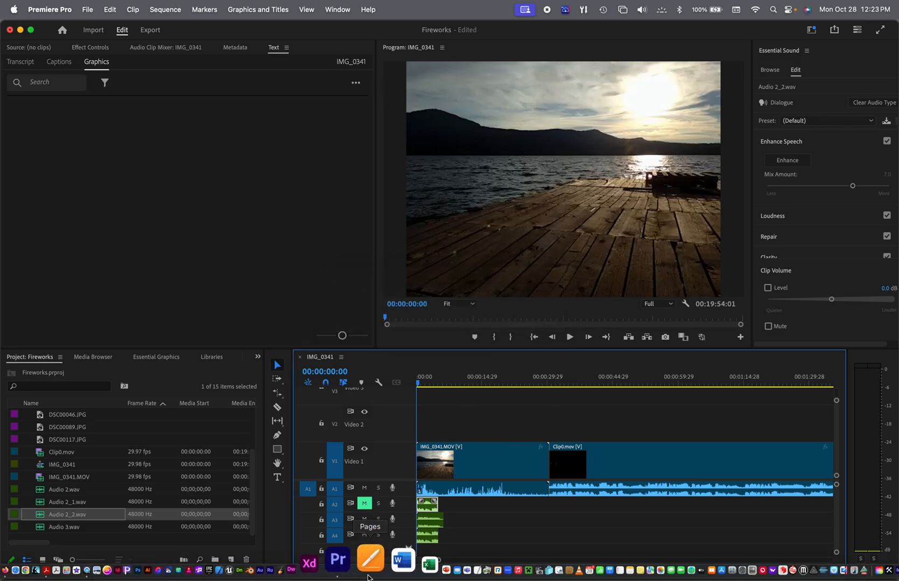
left_click(364, 503)
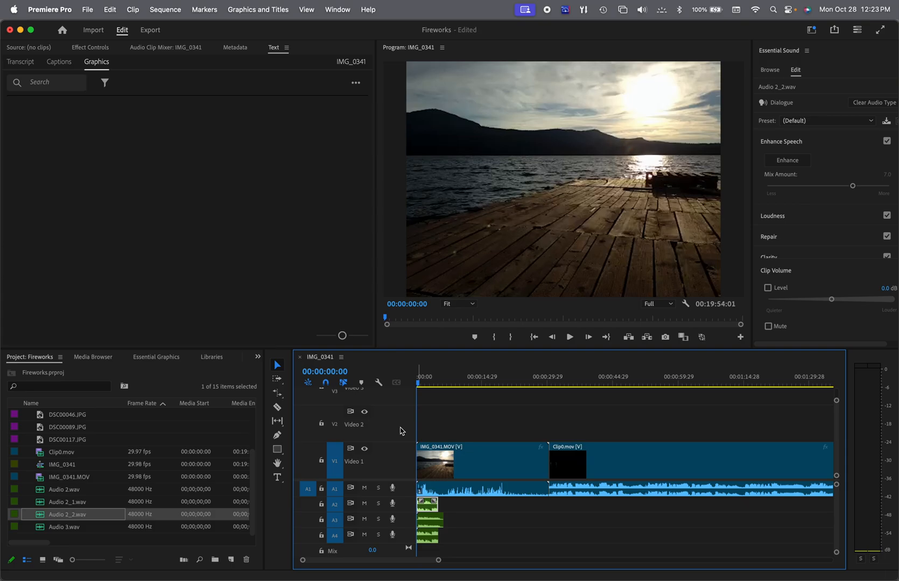
- Examine the timeline display settings for clip names, thumbnails, waveforms, badges and track headers
left_click(378, 383)
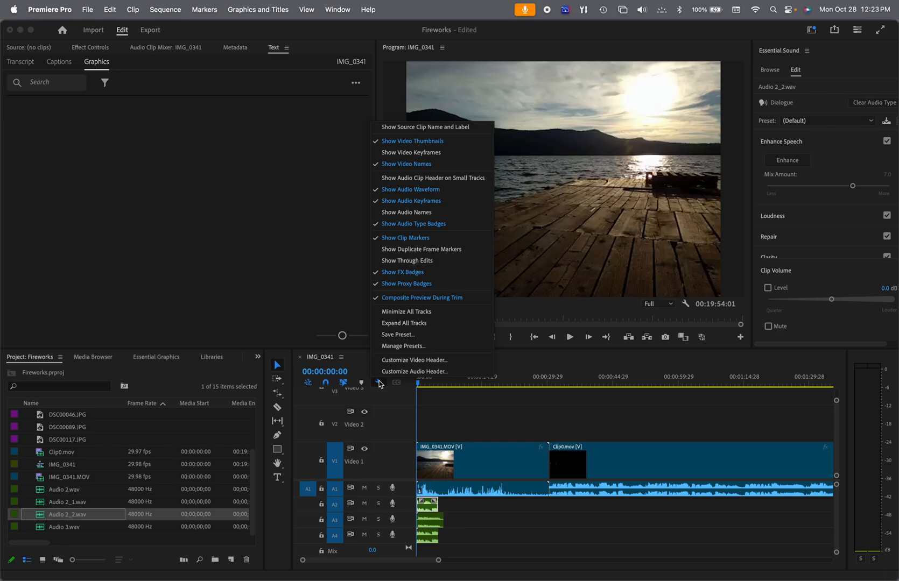
left_click(393, 404)
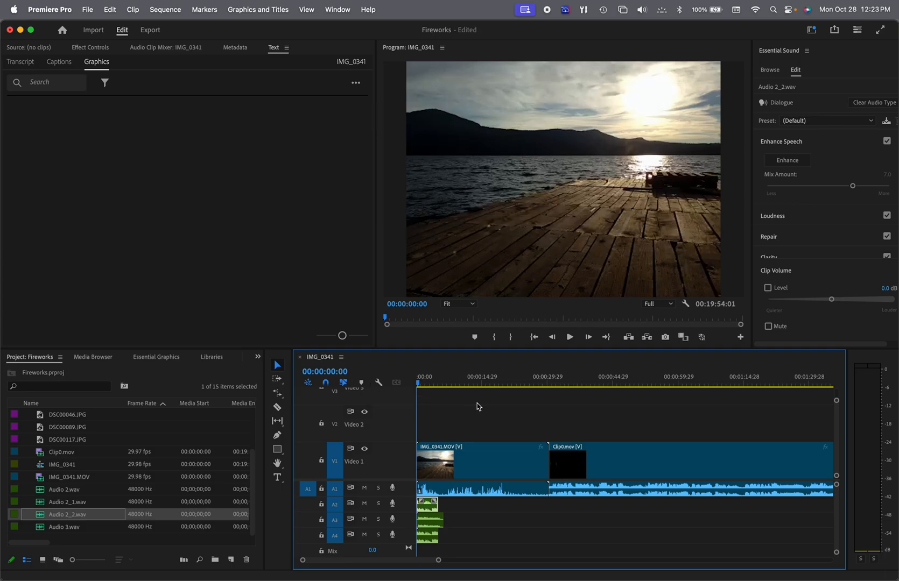
- Add a sequence marker at 00:00:14:09 named "What???" with the comment "What was that weird sound?"
left_click(479, 381)
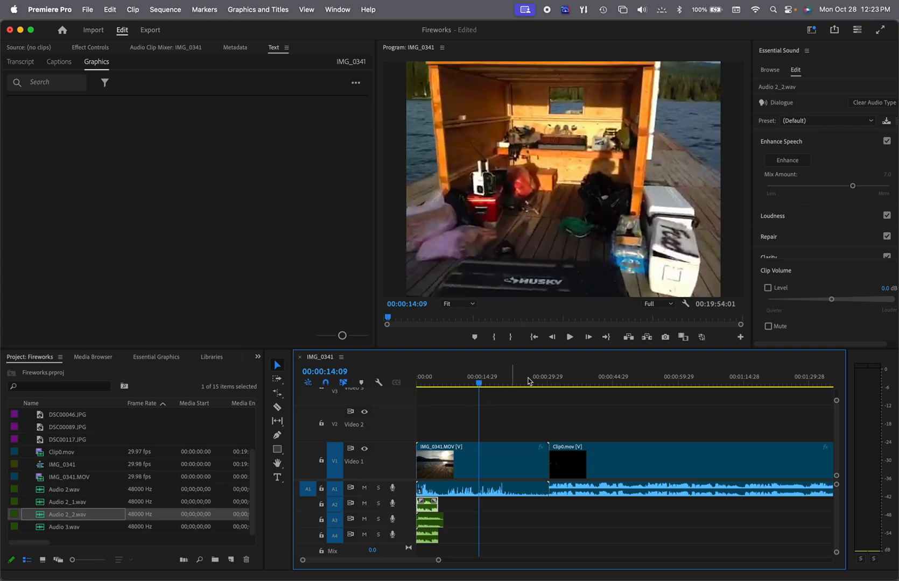
left_click(361, 384)
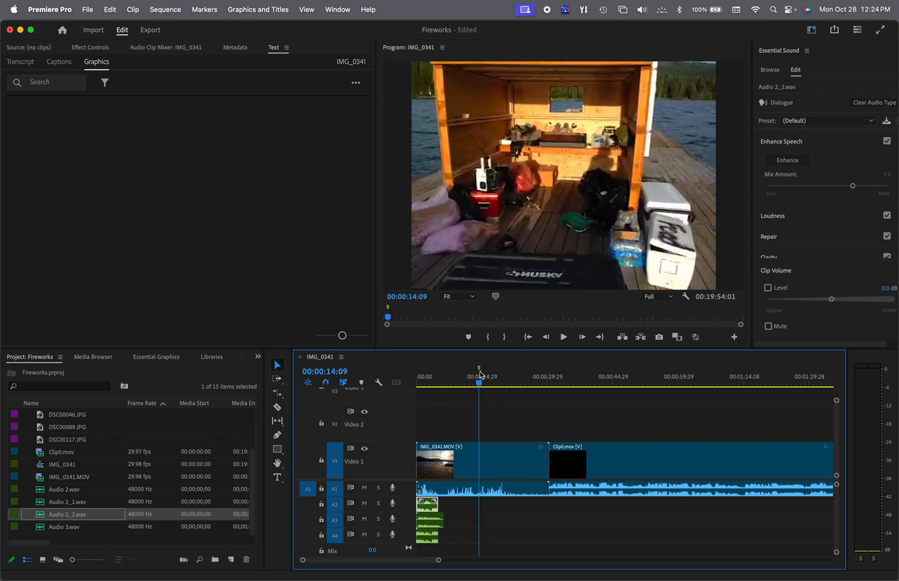
double_click(479, 369)
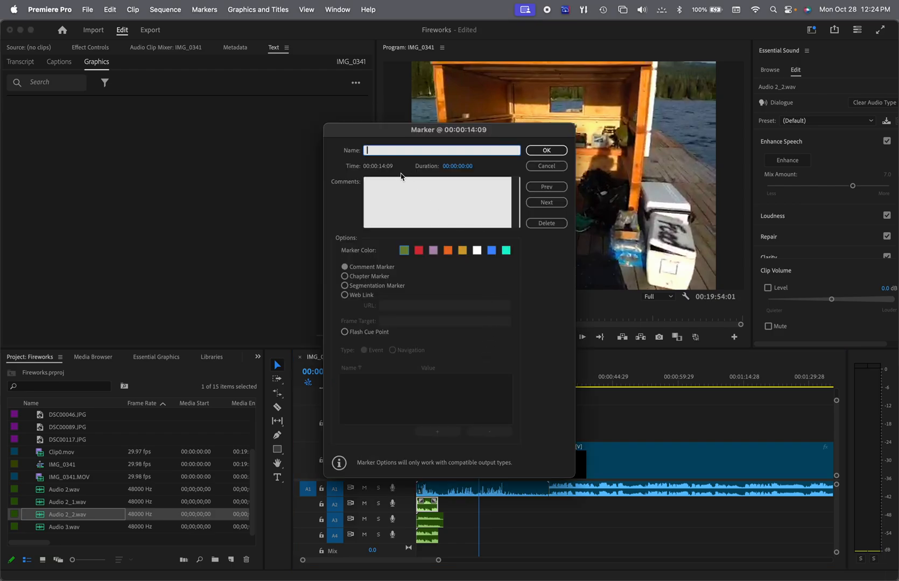
type("Wh")
left_click(377, 191)
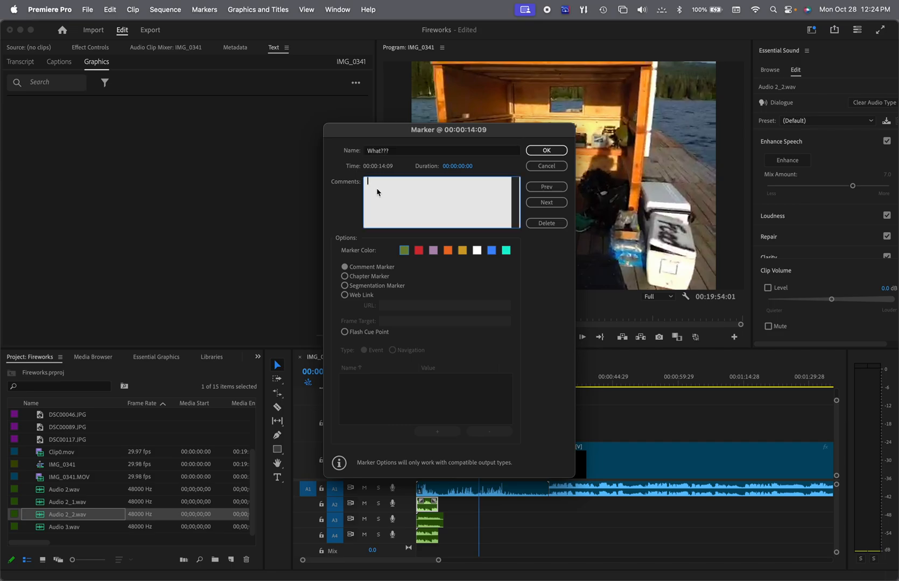
type("What was that weird sound?")
left_click(547, 151)
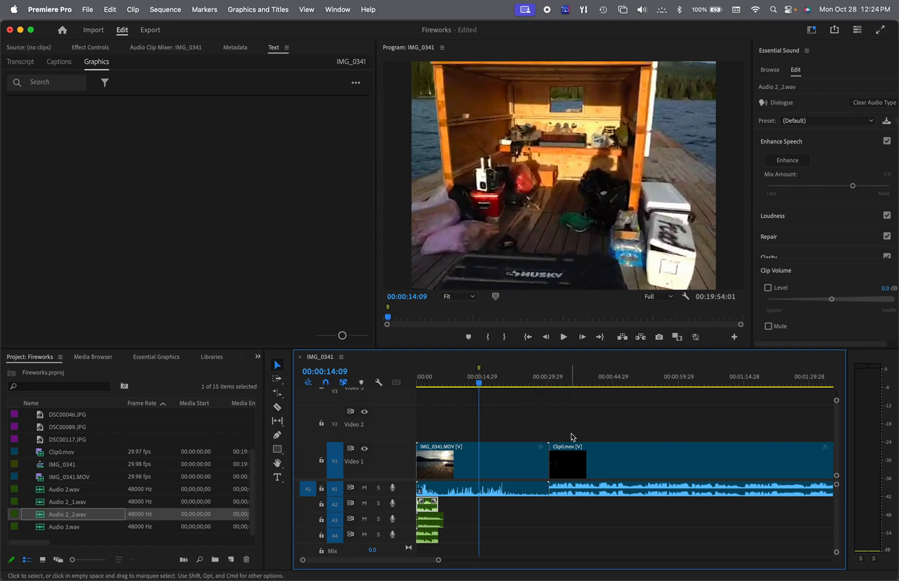
- Delete the voice-over clips on Audio 3, Audio 2 and Audio 4 from the timeline
left_click(439, 525)
key("Delete")
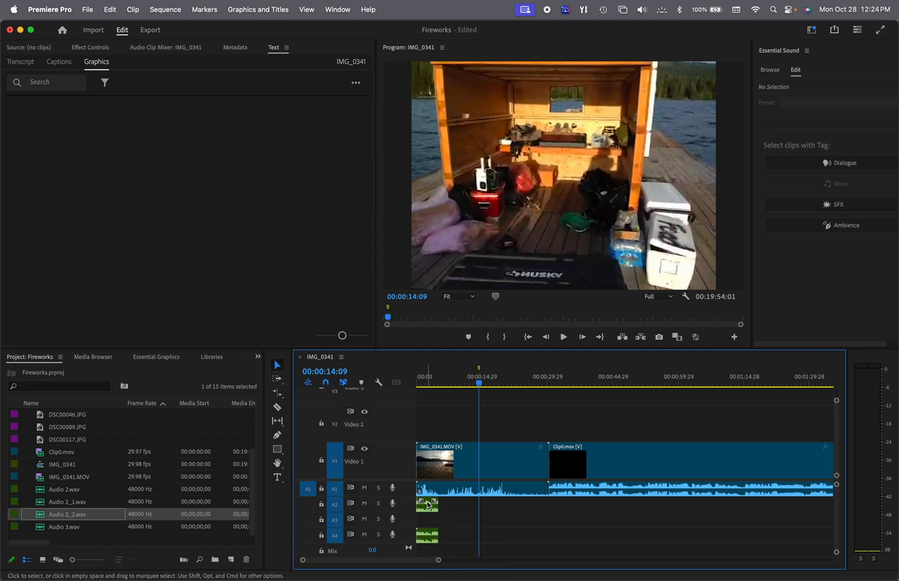
left_click(428, 508)
key("Delete")
left_click(425, 540)
key("Delete")
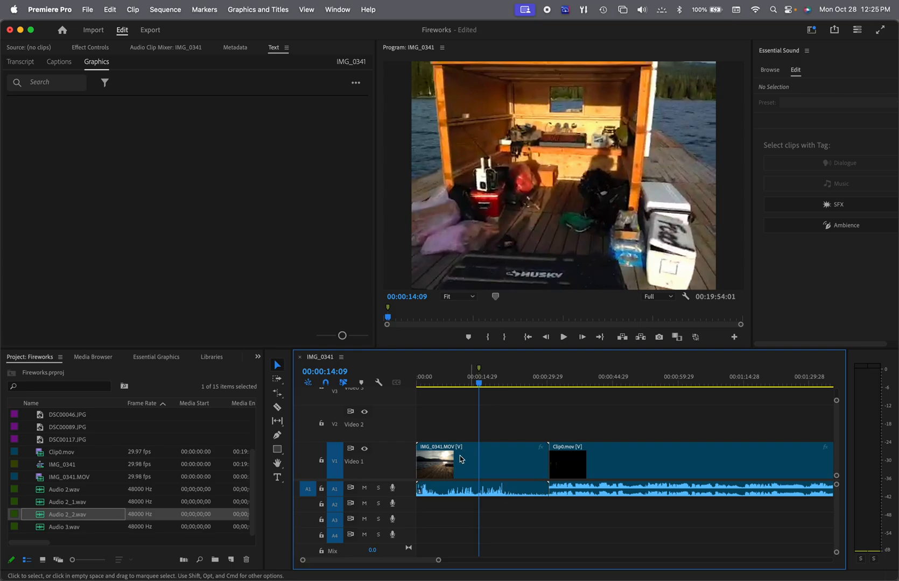
- With the Selection tool, select Clip0.mov, IMG_0341.MOV and Clip0.mov again one at a time in the timeline
left_click(278, 409)
key("v")
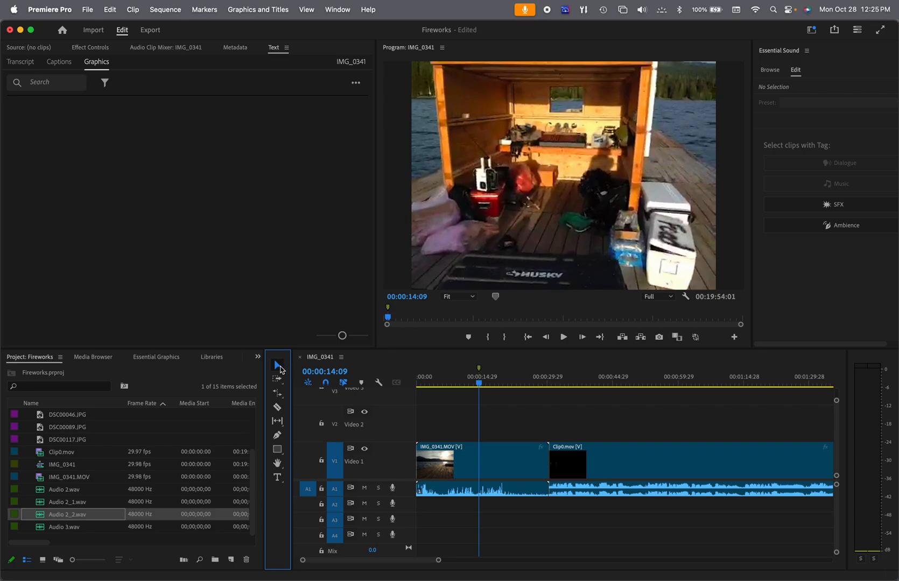
left_click(677, 488)
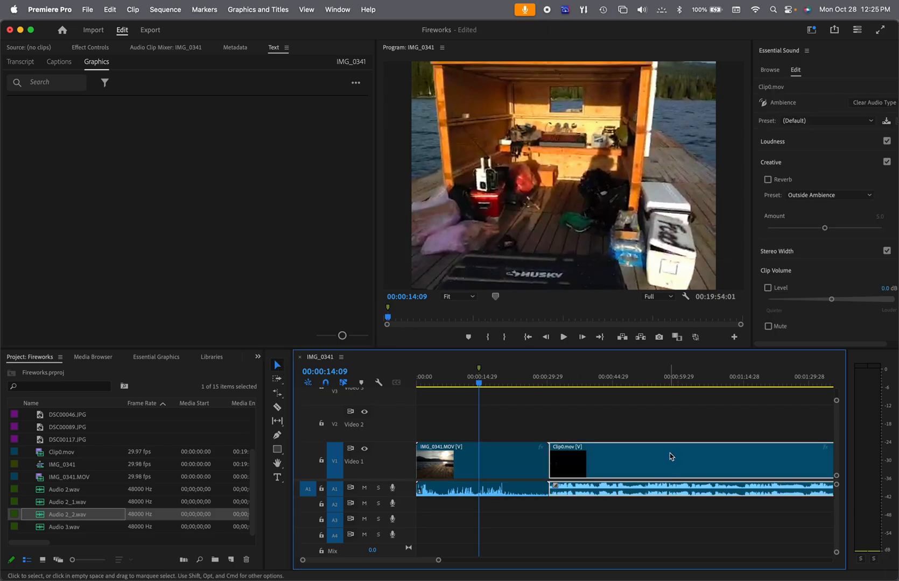
left_click(495, 459)
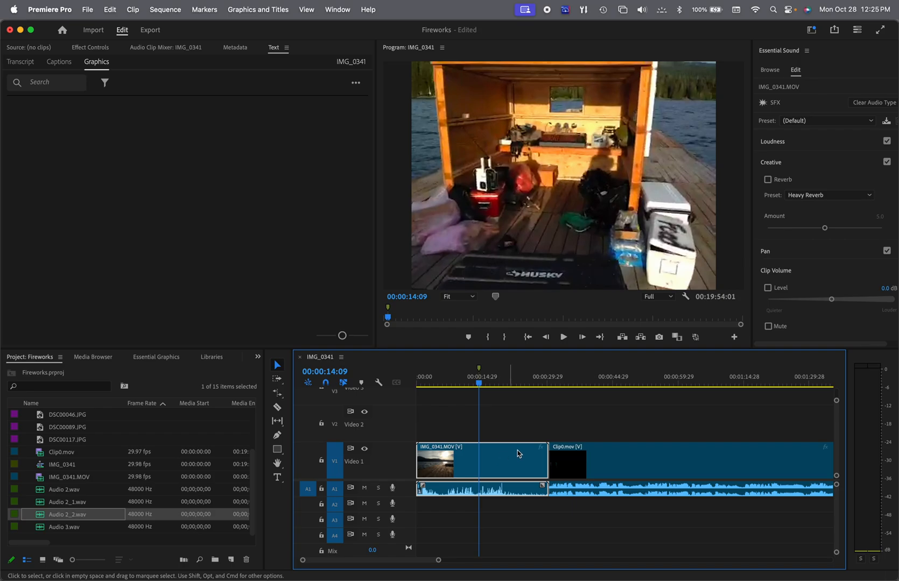
left_click(635, 461)
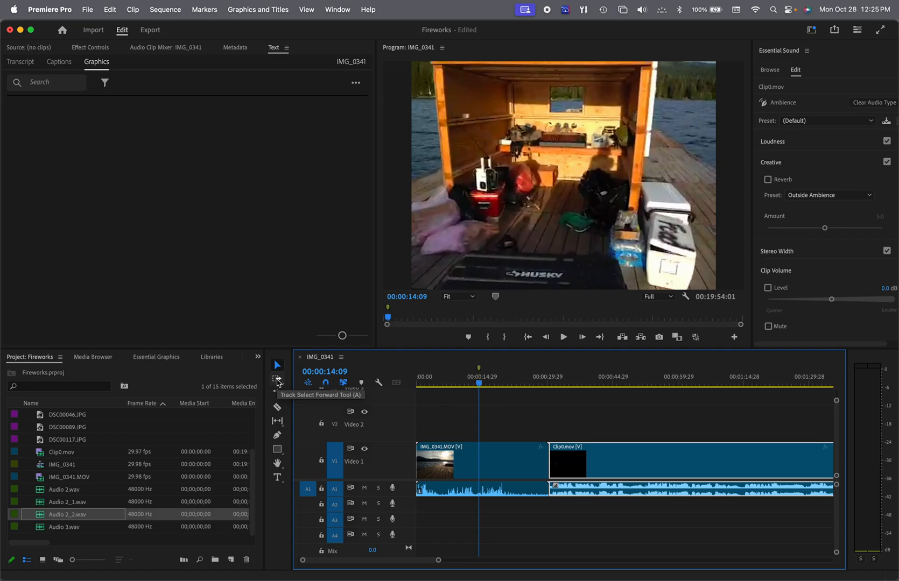
- Shift Clip0.mov about 65 seconds later with the Track Select Forward tool, and undo the move
left_click(277, 381)
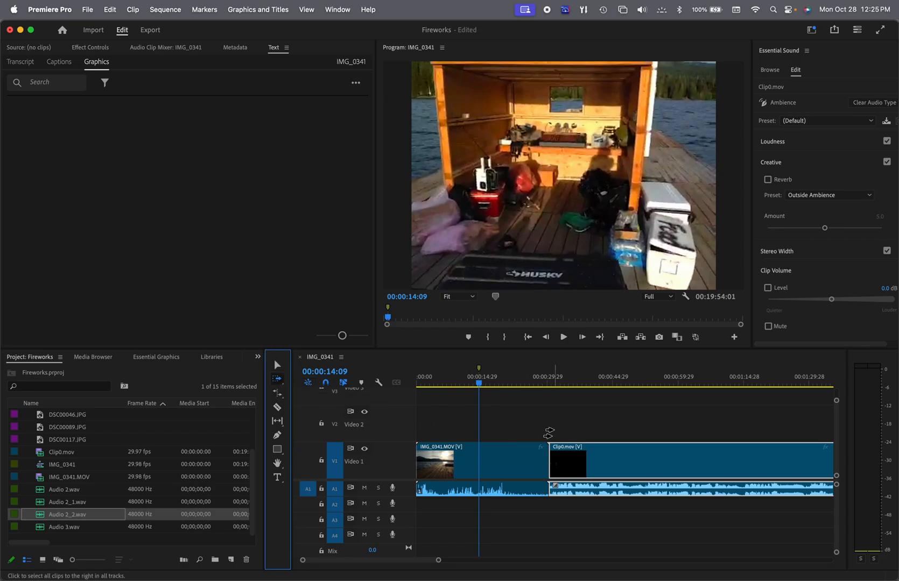
left_click_drag(548, 433, 769, 435)
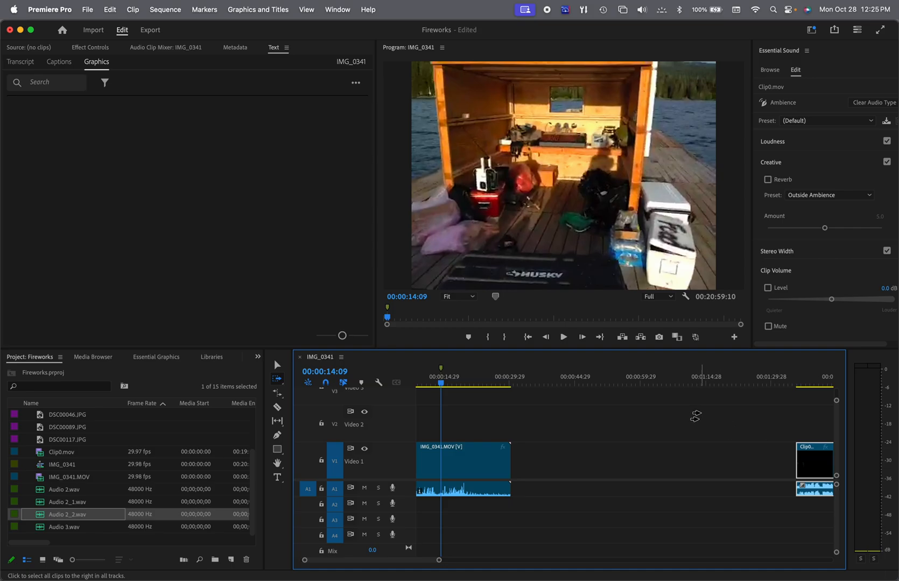
key("super+z")
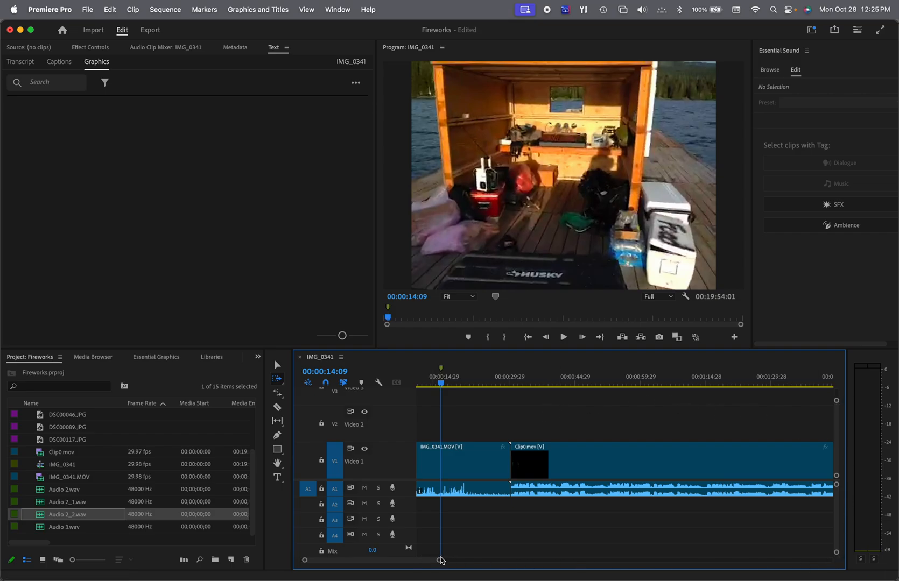
- Place a second copy of Clip0.mov on Video 1 and Audio 1 directly after the existing Clip0.mov
left_click_drag(439, 560, 780, 560)
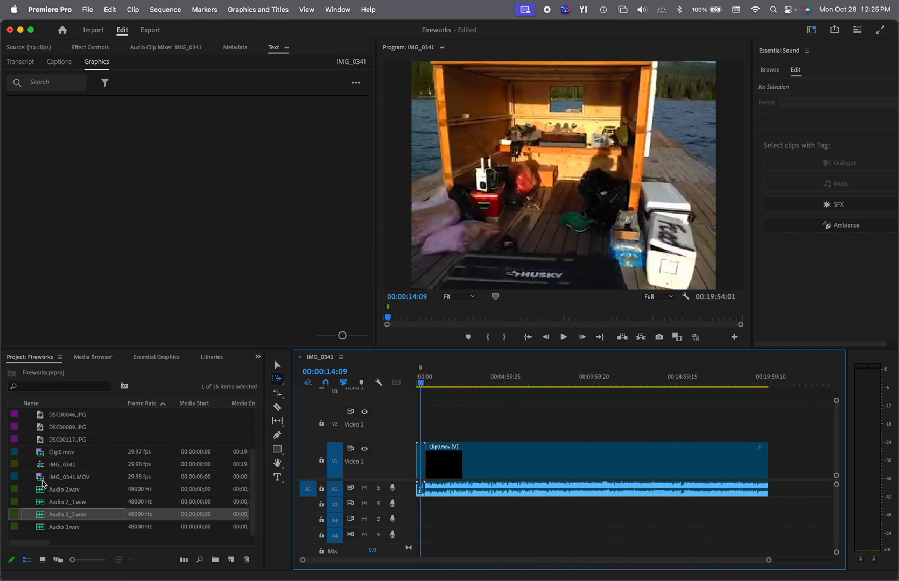
left_click_drag(39, 454, 775, 464)
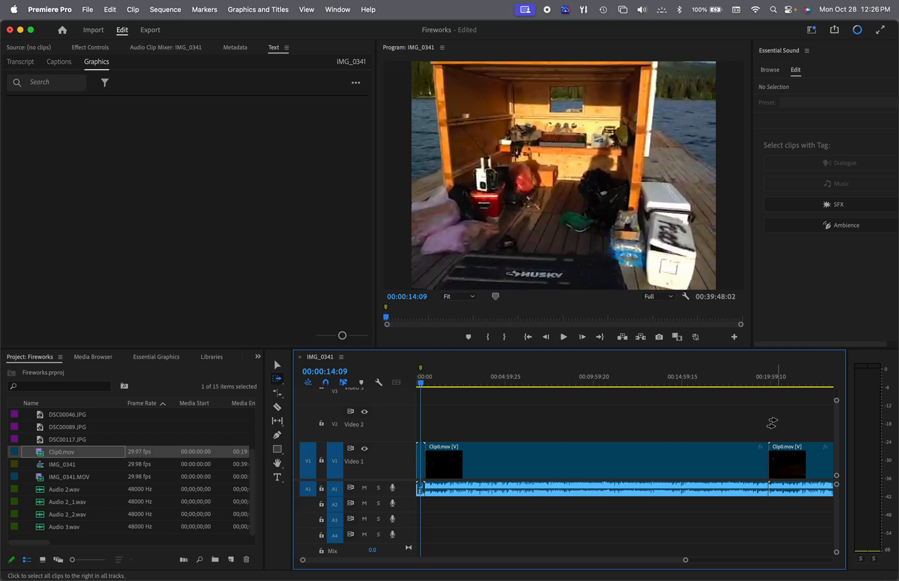
- Shift the second Clip0.mov about 1 minute 44 seconds later with the Track Select Forward tool, and undo the move
left_click_drag(770, 424, 802, 421)
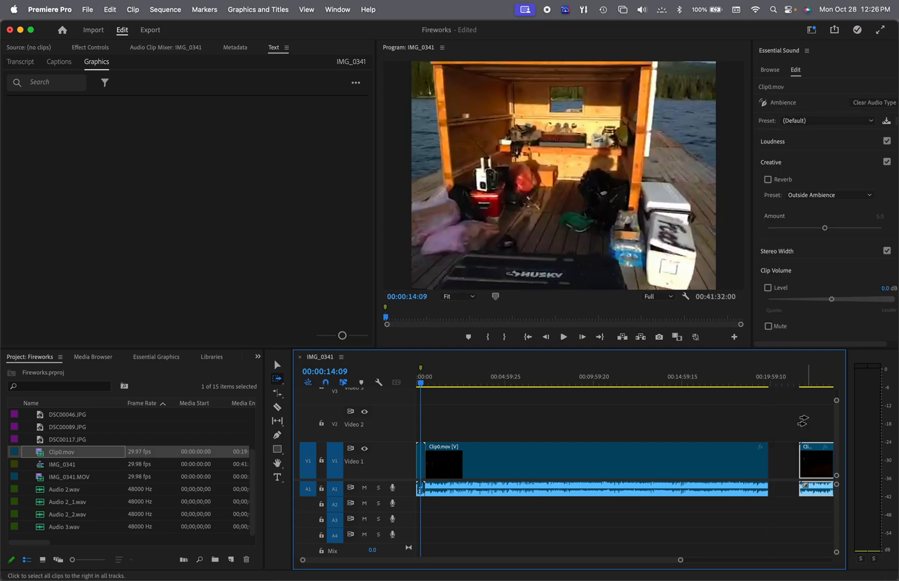
key("super+z")
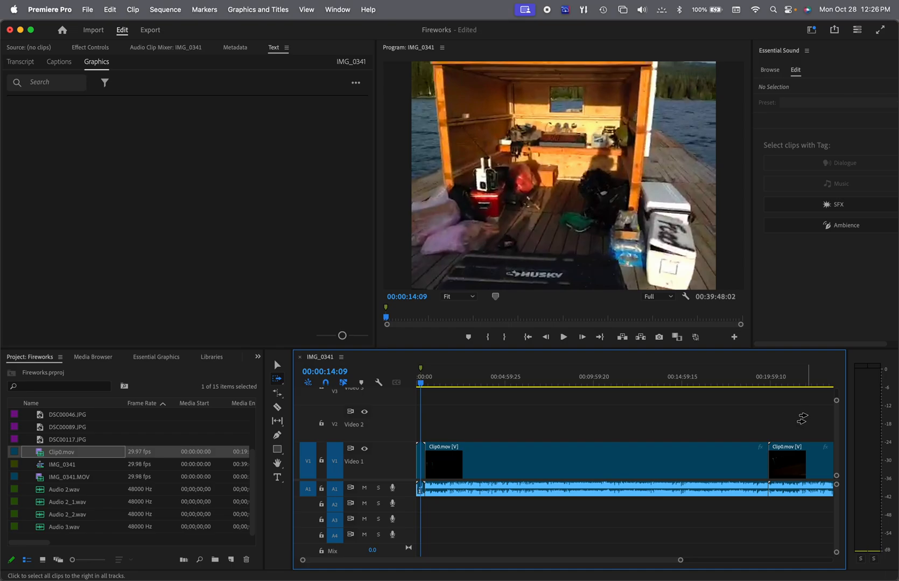
left_click(280, 394)
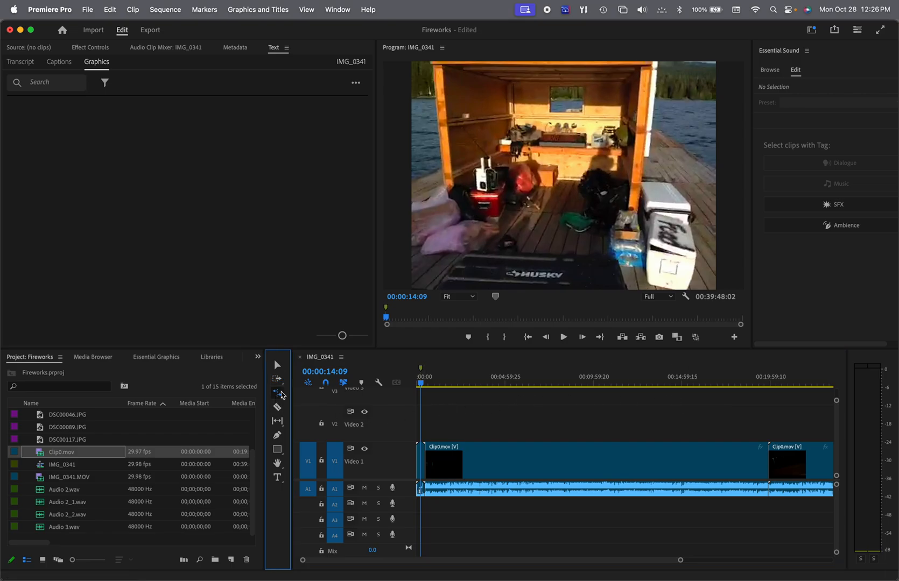
left_click(277, 379)
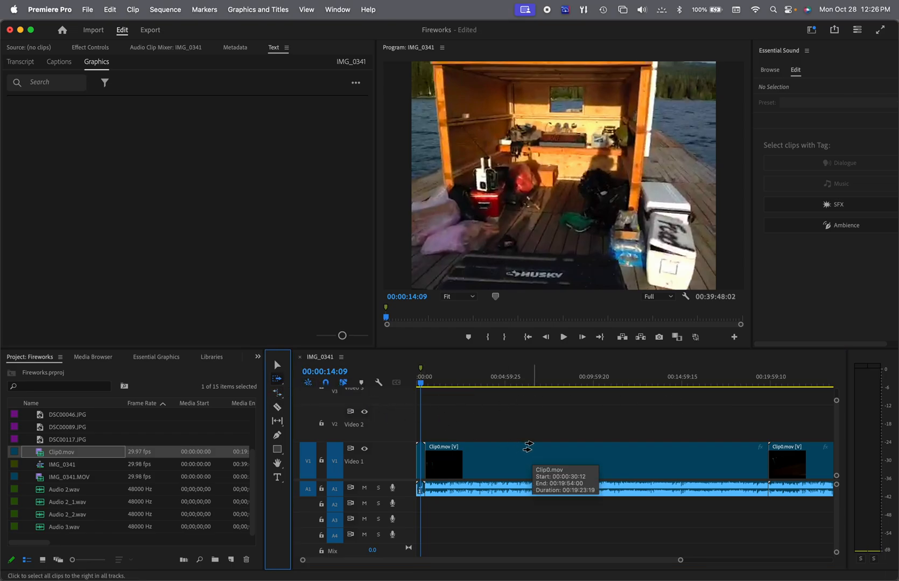
- Switch from the Track Select Forward tool to the Track Select Backward tool
key("shift+a")
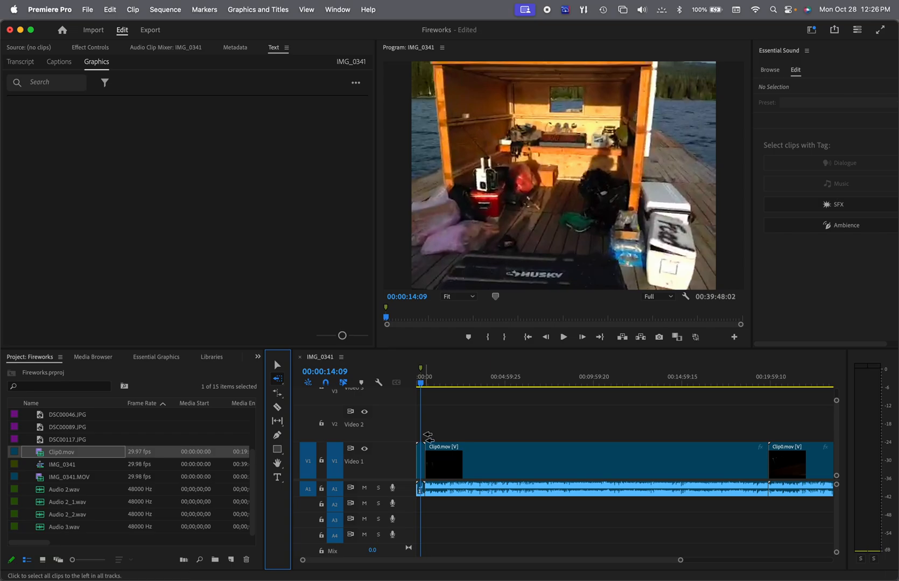
left_click(280, 380)
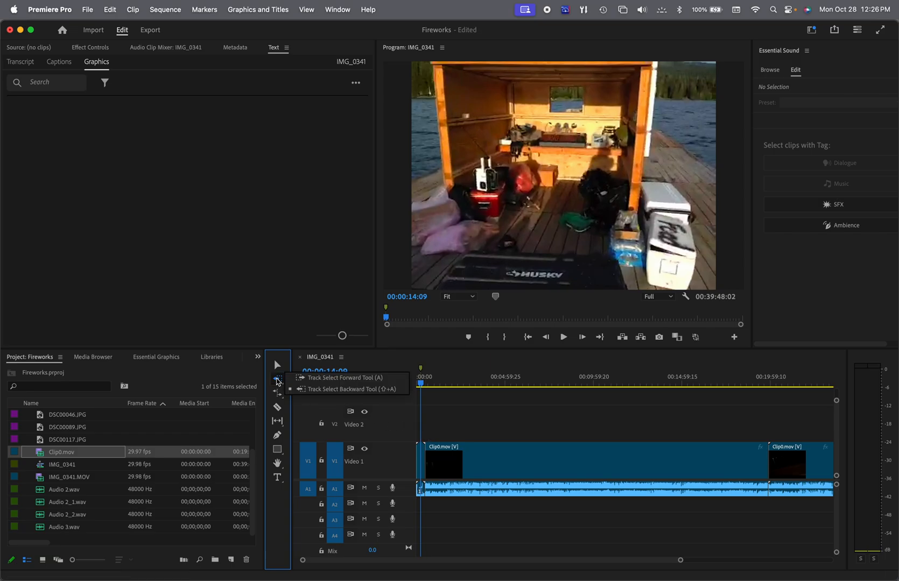
left_click(312, 392)
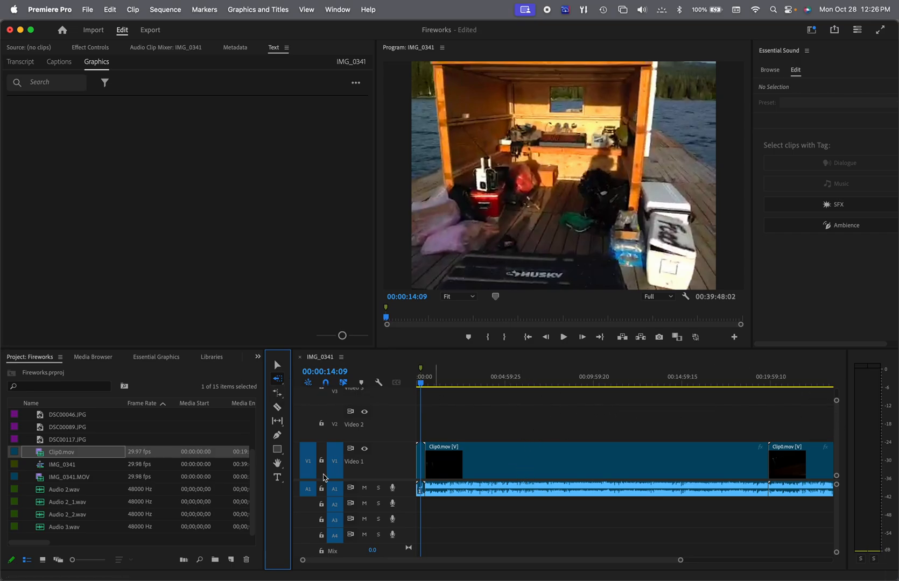
- With the Selection tool, trim the start and the end of the first Clip0.mov on Video 1, and undo both trims
left_click(277, 393)
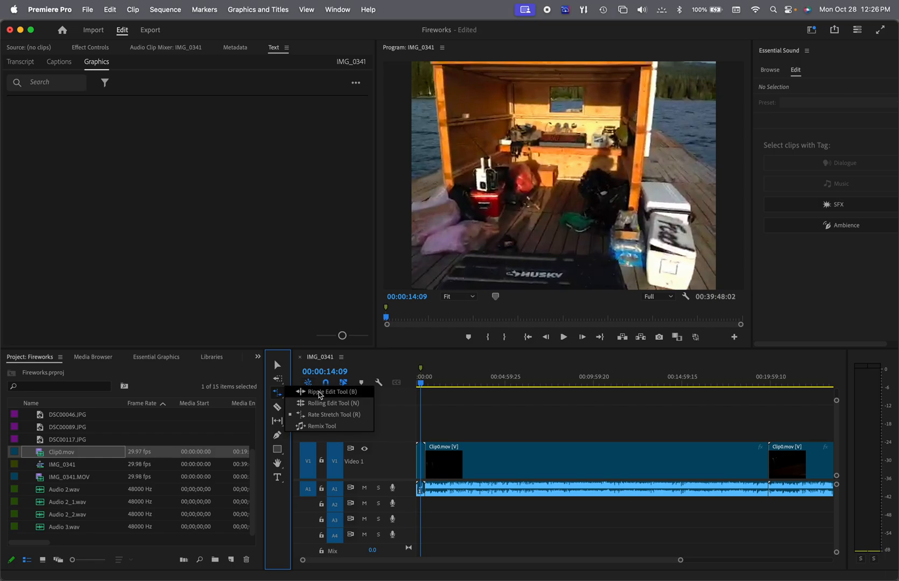
left_click(320, 393)
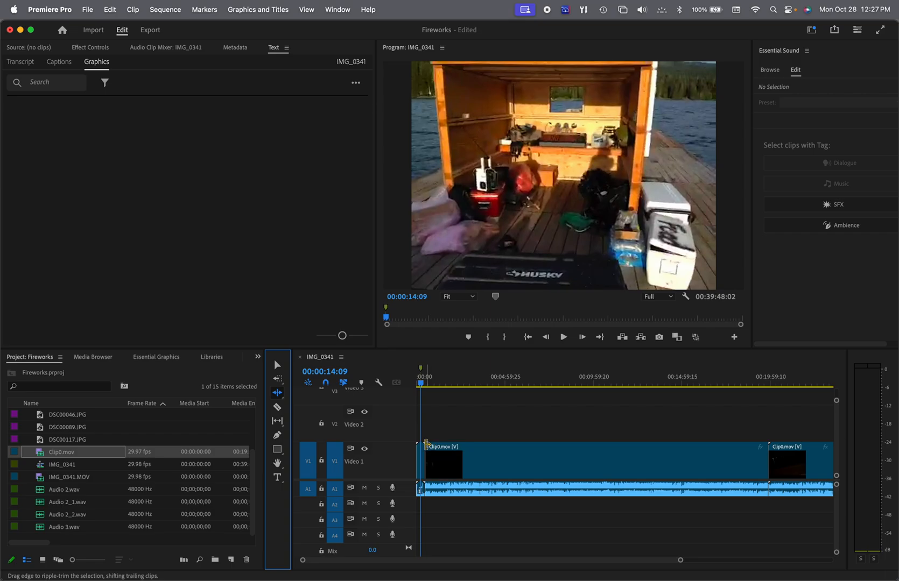
key("v")
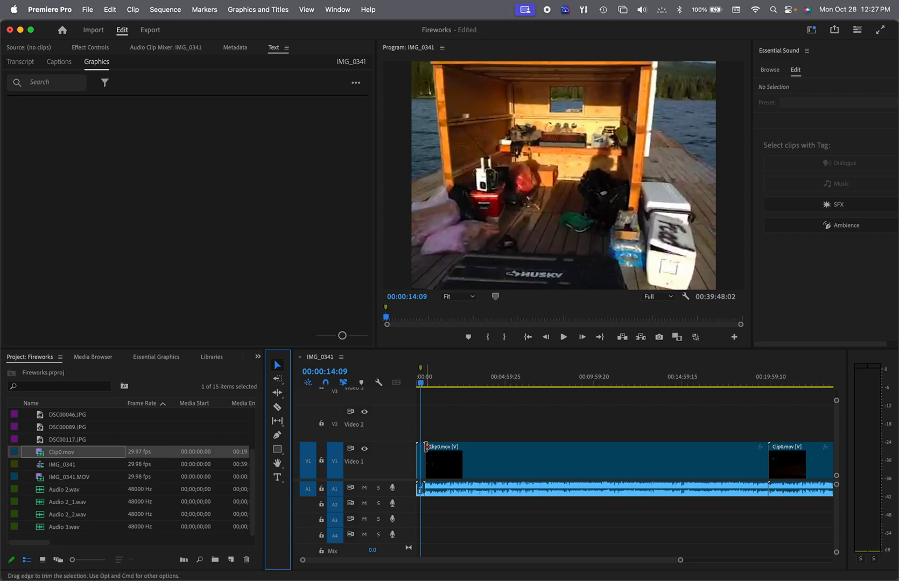
left_click_drag(426, 447, 493, 447)
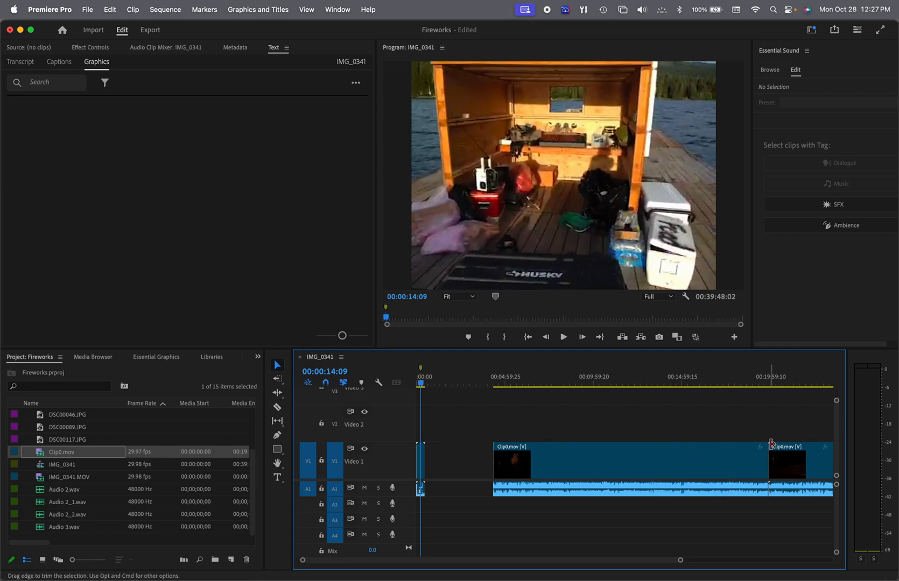
left_click_drag(767, 444, 708, 446)
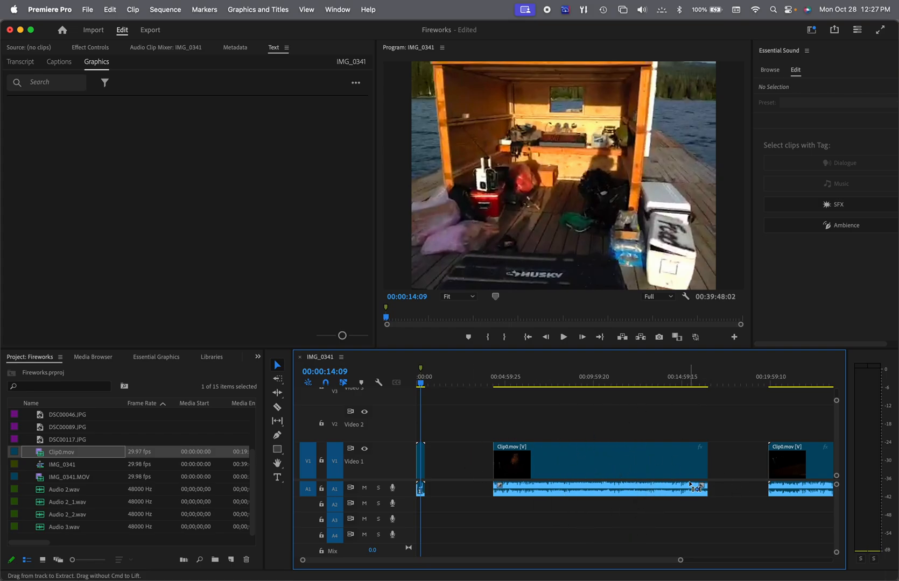
key("super+z")
key("super+z")
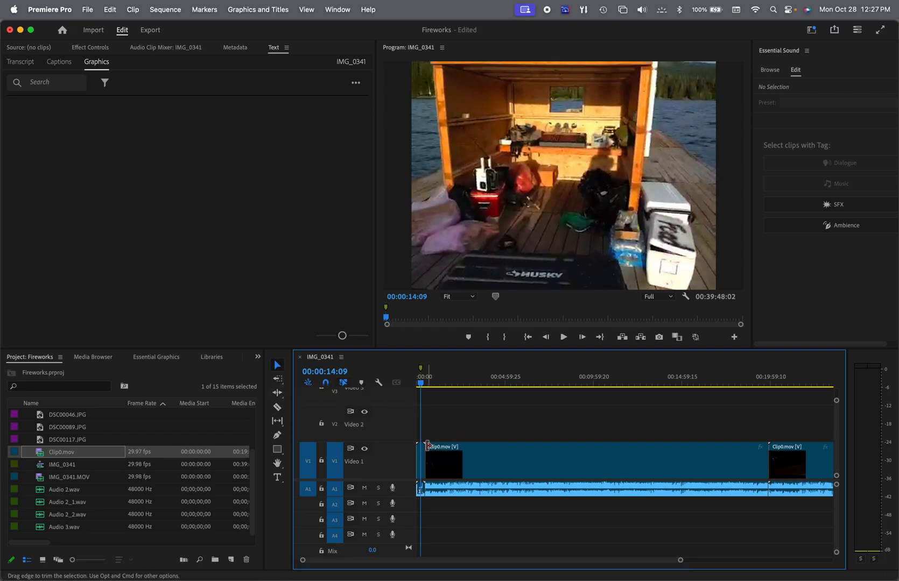
- Trim the first Clip0.mov's start to 00:03:30:03 and then its end with the Selection tool, undoing each trim
left_click_drag(426, 447, 480, 447)
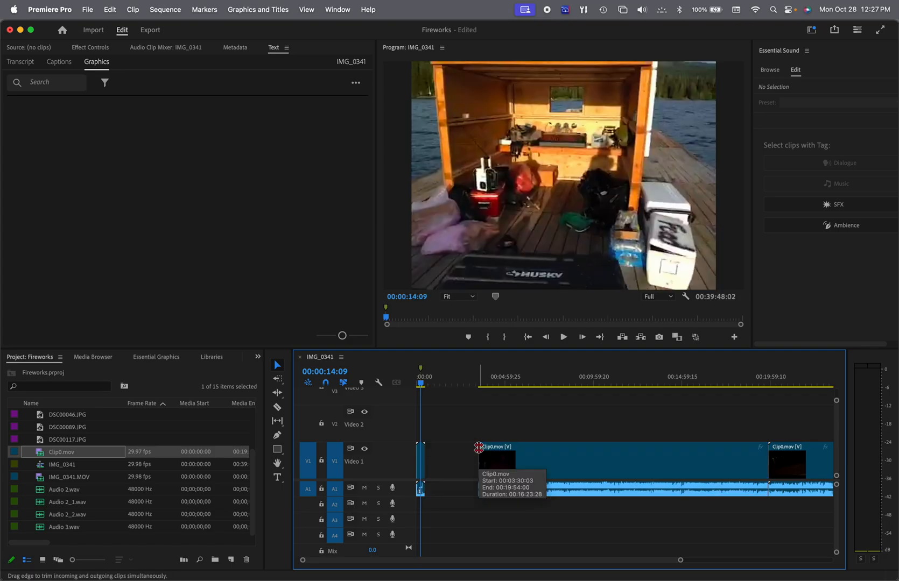
key("super+z")
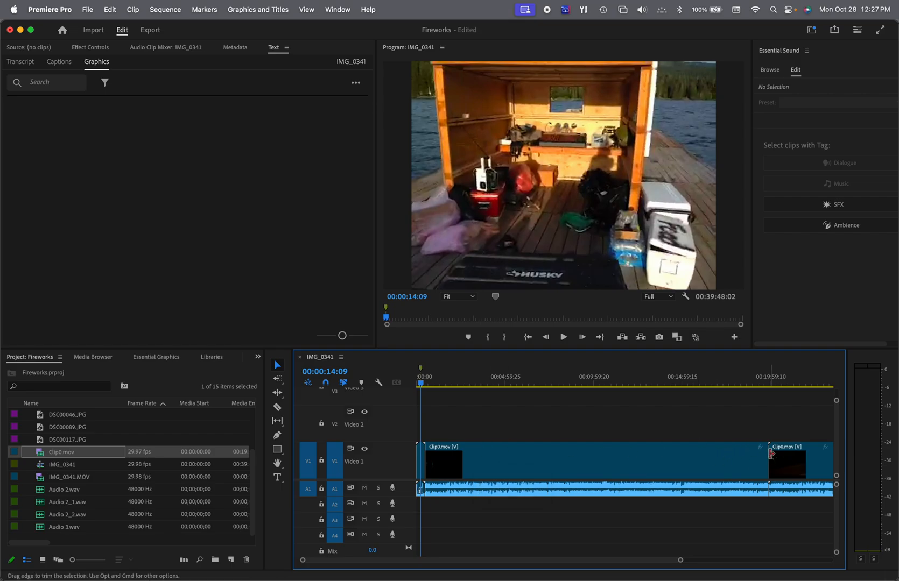
left_click_drag(765, 449, 678, 452)
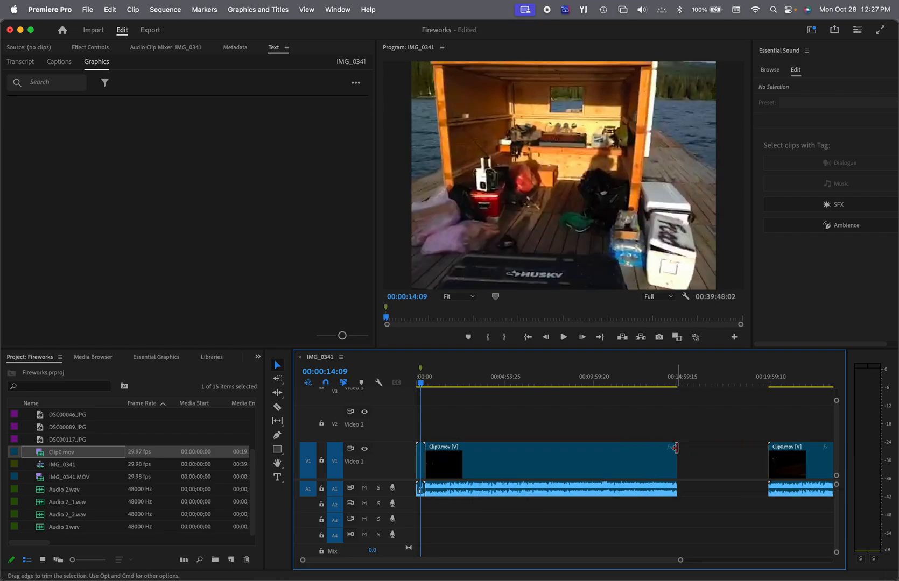
key("super+z")
left_click_drag(771, 445, 697, 445)
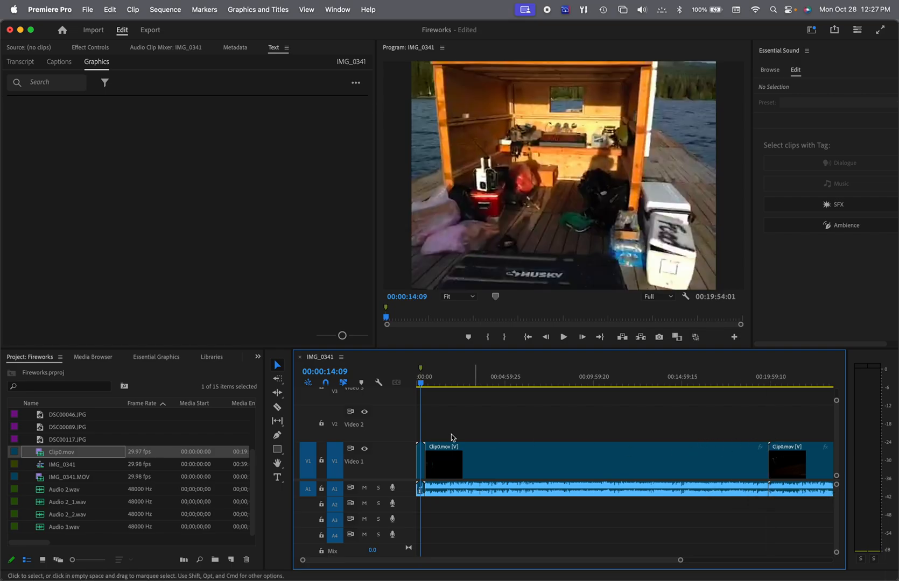
- With the Ripple Edit tool, trim about 4 min 17 s off the first Clip0.mov's start and about 3 min 12 s off its end
left_click(423, 445)
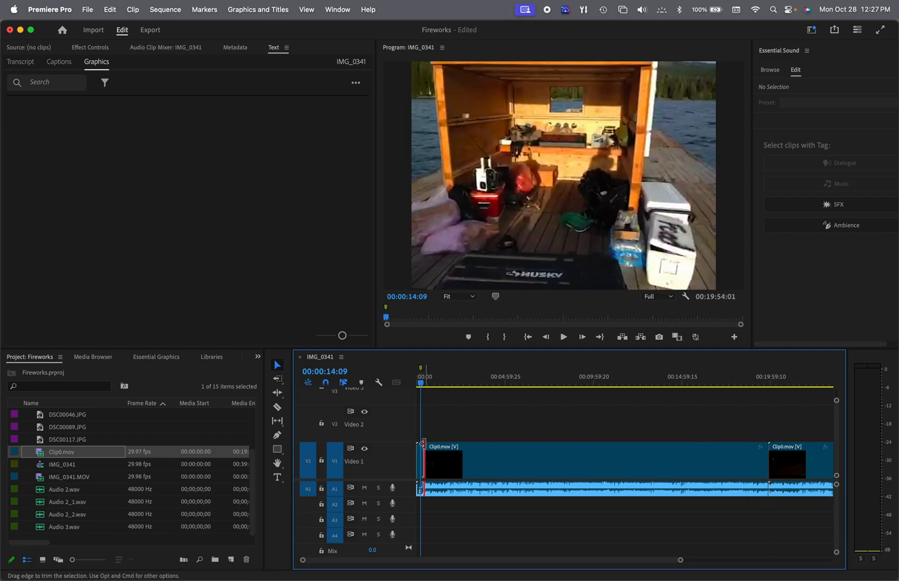
mouse_move(423, 445)
left_mouse_down()
mouse_move(473, 447)
mouse_move(425, 446)
left_mouse_up()
left_click(278, 392)
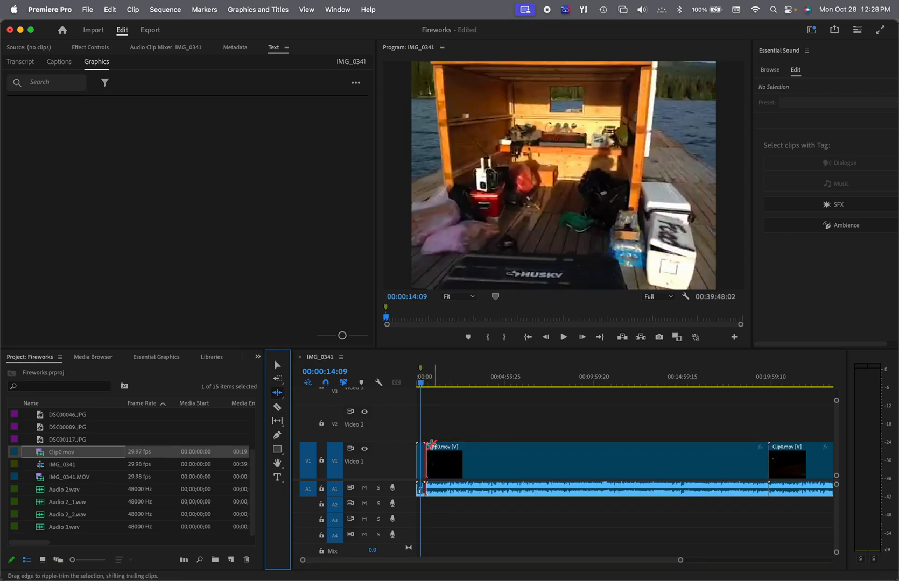
left_click_drag(429, 449, 502, 450)
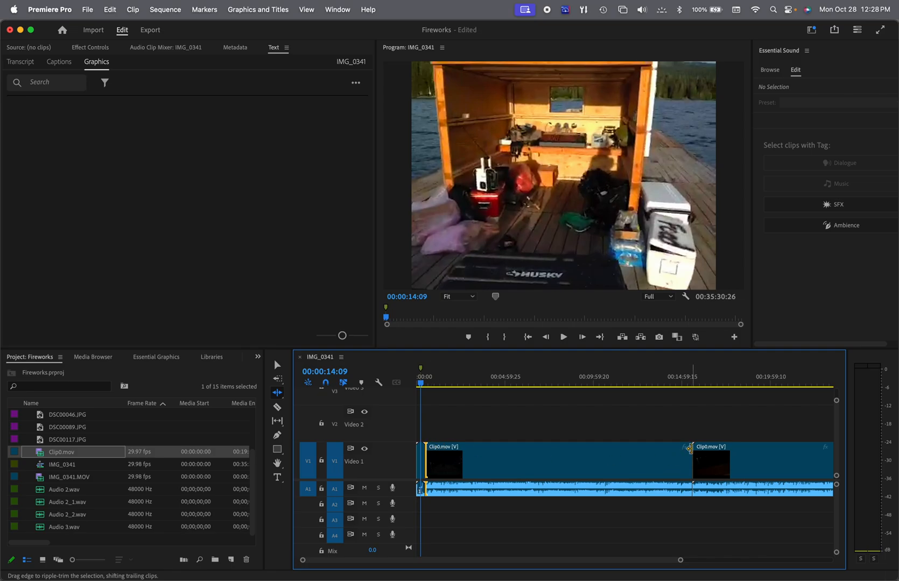
left_click_drag(692, 447, 634, 448)
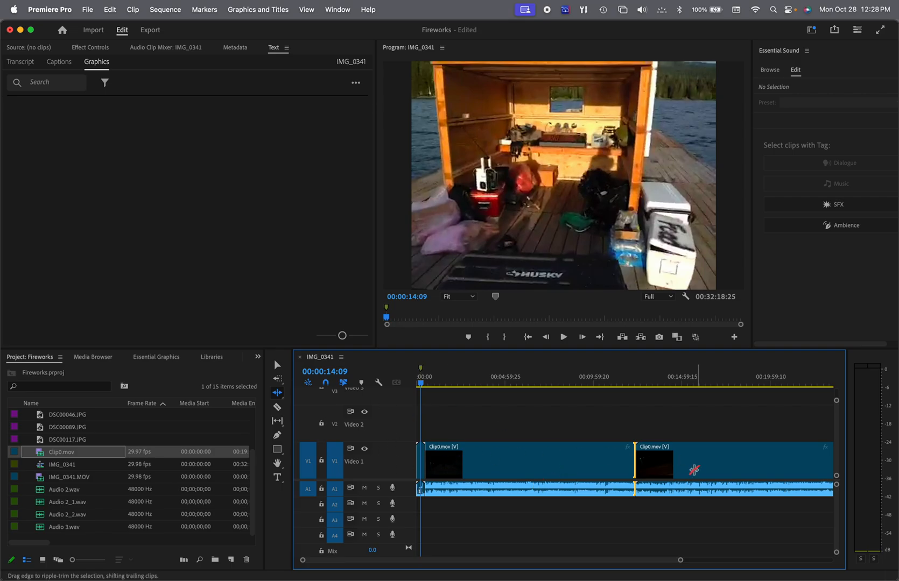
- Try to roll the edit point between the two Clip0.mov clips earlier with the Rolling Edit tool
left_click(277, 393)
left_click_drag(278, 395, 323, 405)
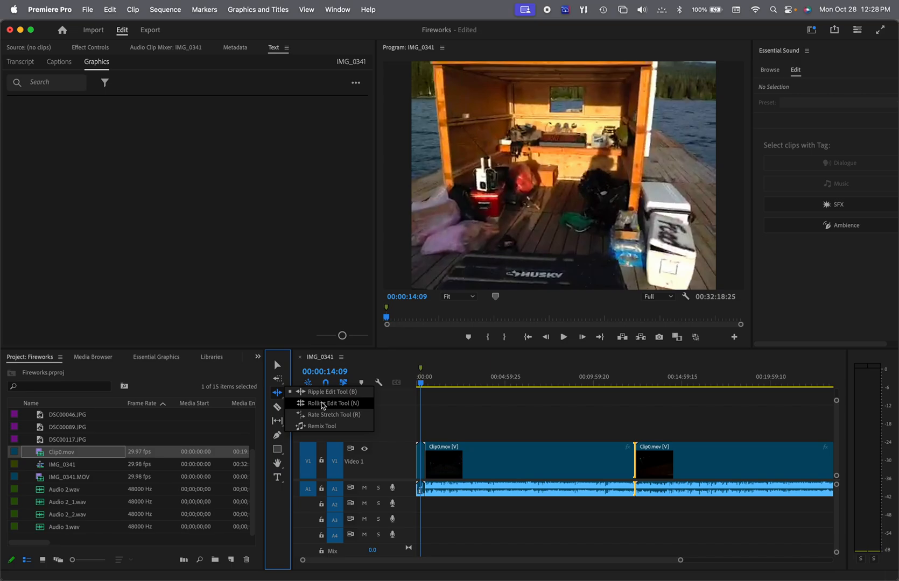
left_click_drag(323, 405, 323, 405)
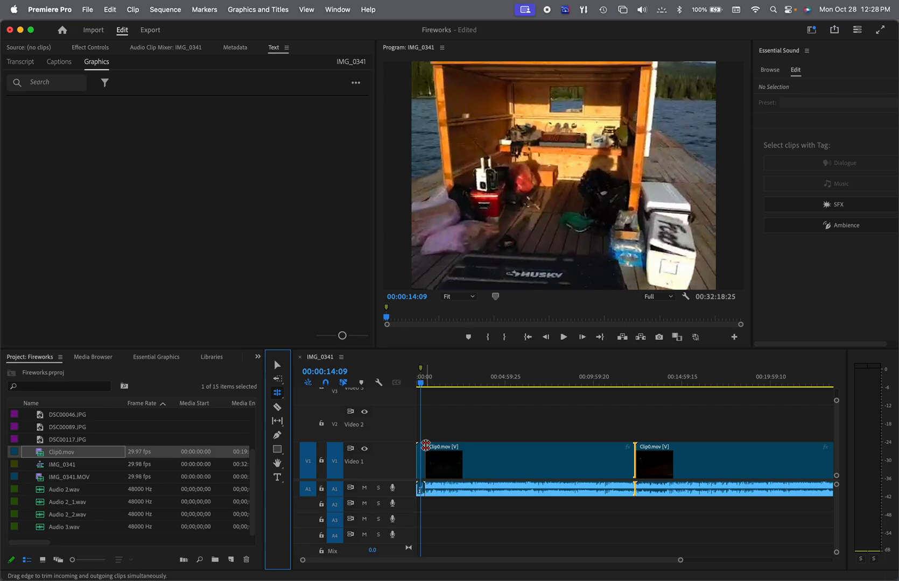
left_click(635, 448)
left_click_drag(635, 448, 528, 445)
left_click_drag(456, 455, 455, 455)
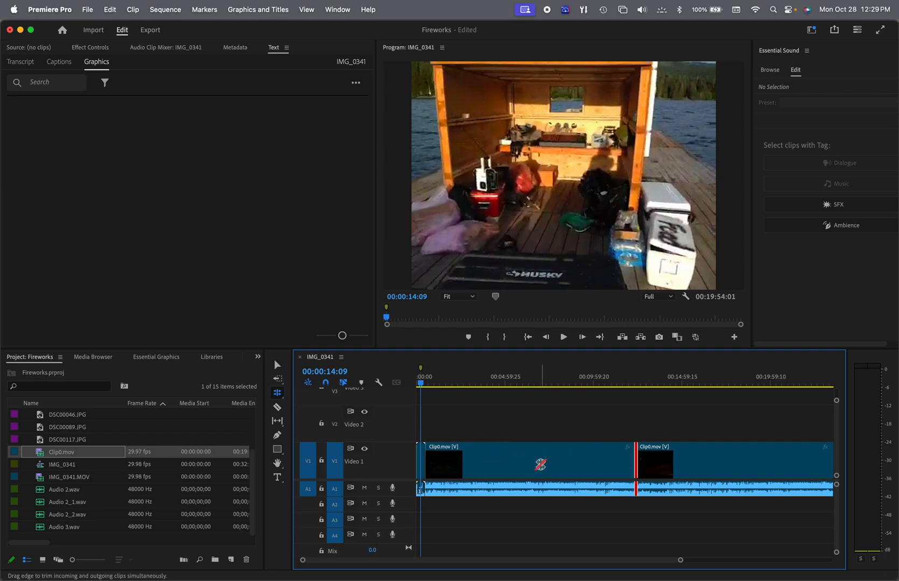
- Speed the first Clip0.mov up to 251.08% with the Rate Stretch tool, briefly play the sequence, and undo the stretch
left_click(278, 395)
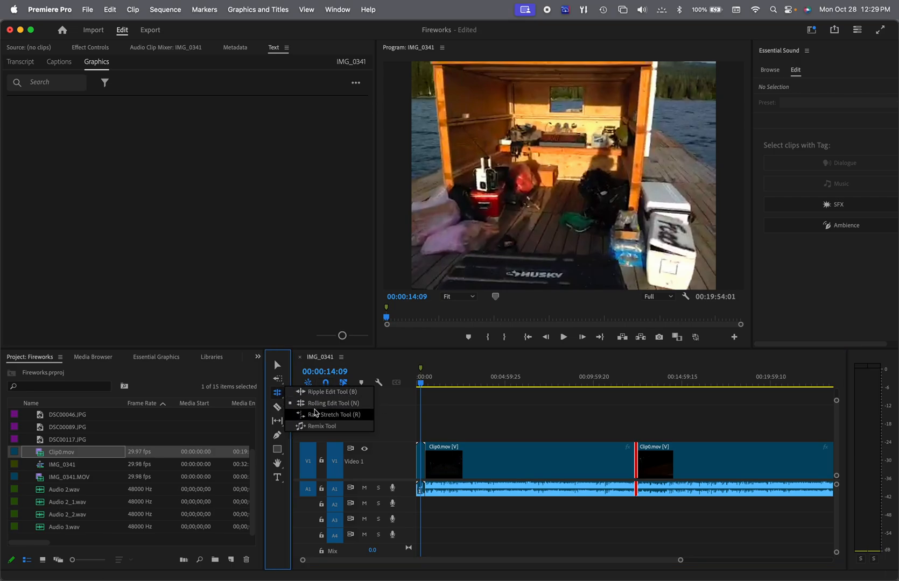
left_click(323, 415)
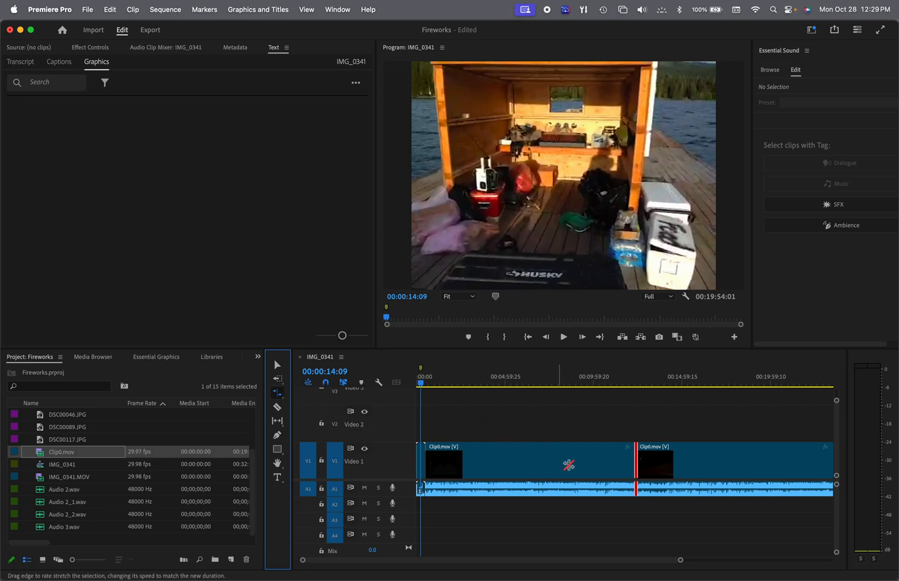
left_click_drag(636, 457, 508, 452)
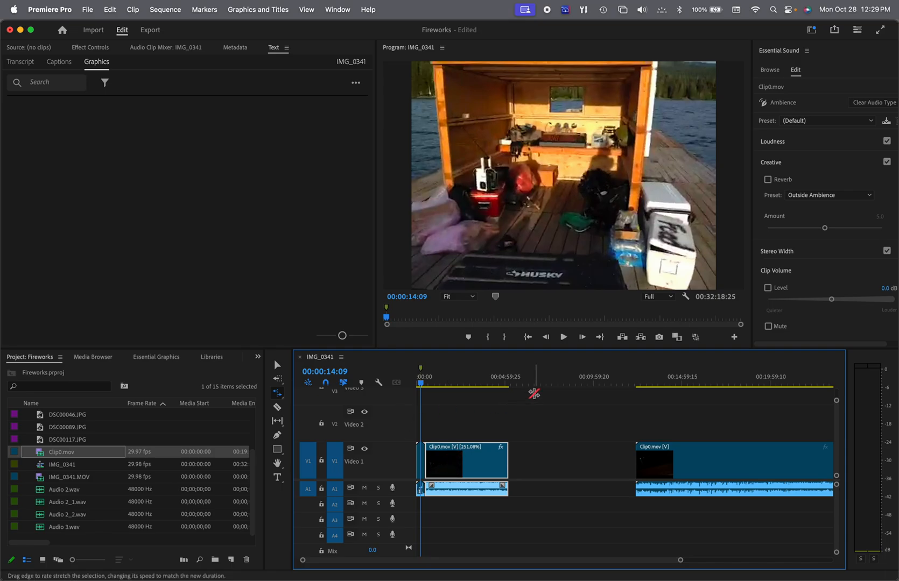
left_click(564, 337)
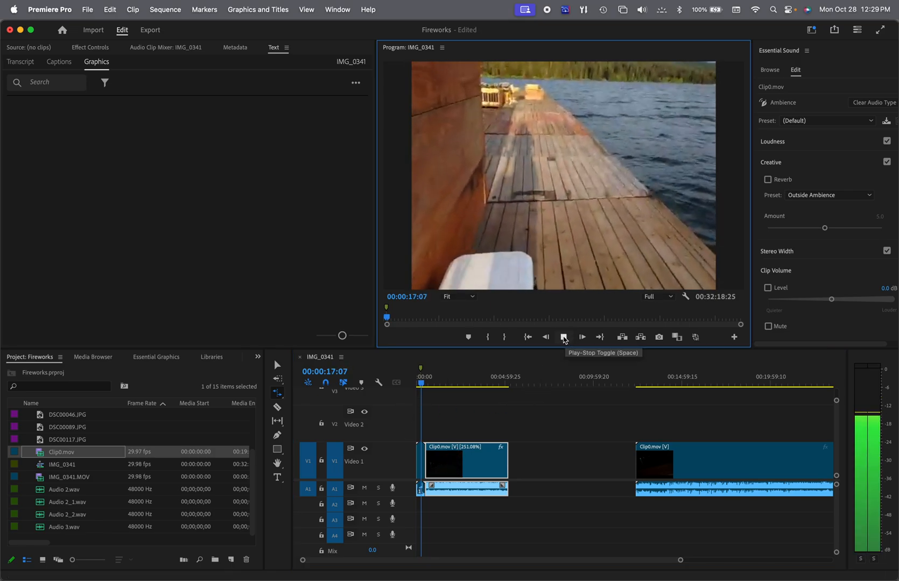
left_click(563, 337)
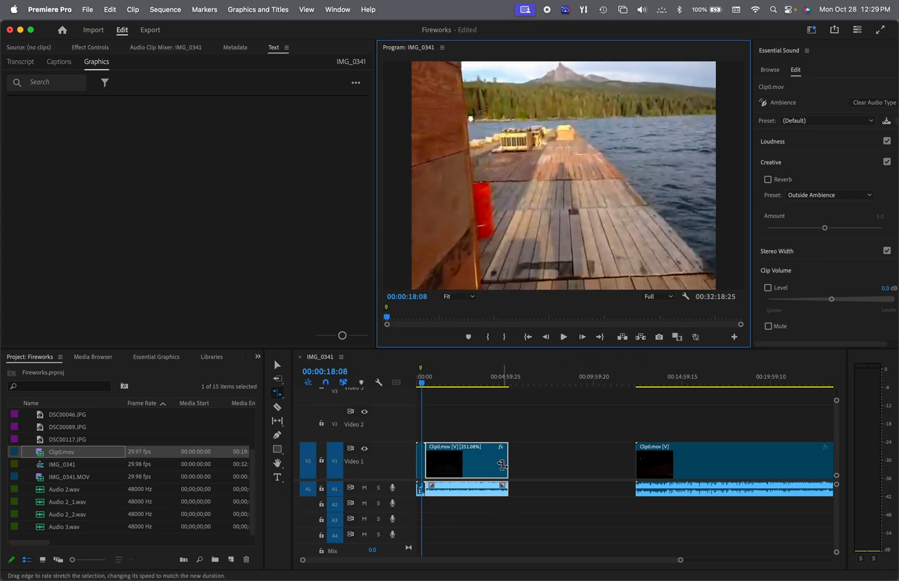
key("super+z")
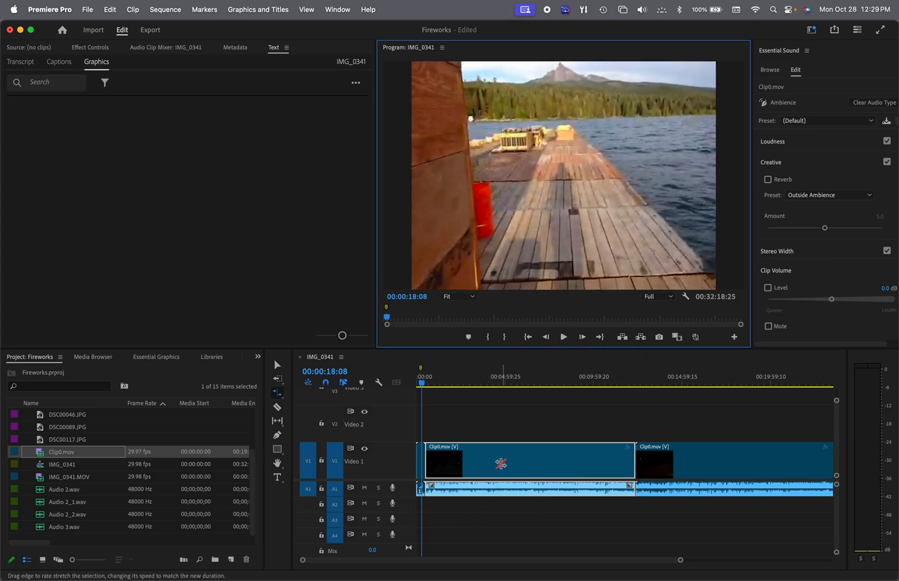
- With the Rolling Edit tool, roll the edit between IMG_0341.MOV and the first Clip0.mov back to 00:00:18:08, and open it in the trim view
left_click(278, 393)
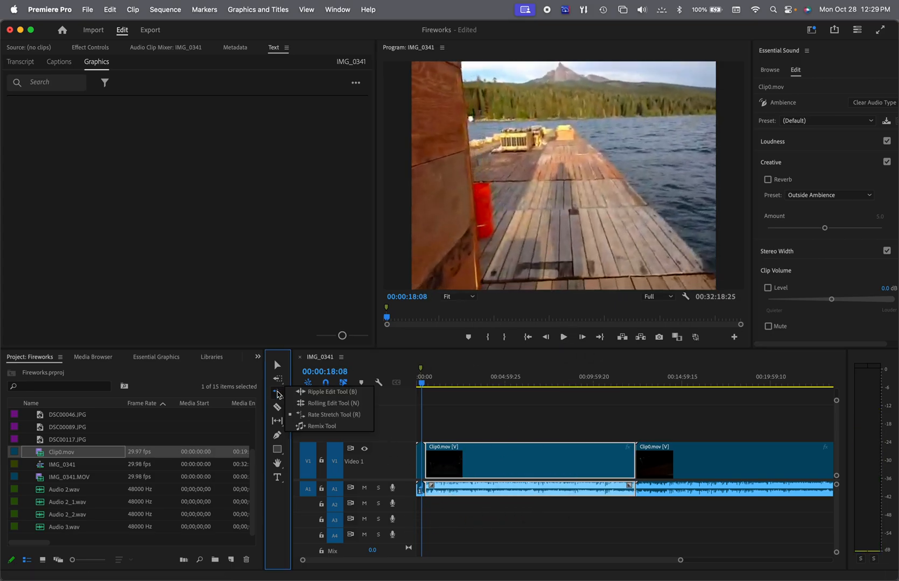
left_click(300, 404)
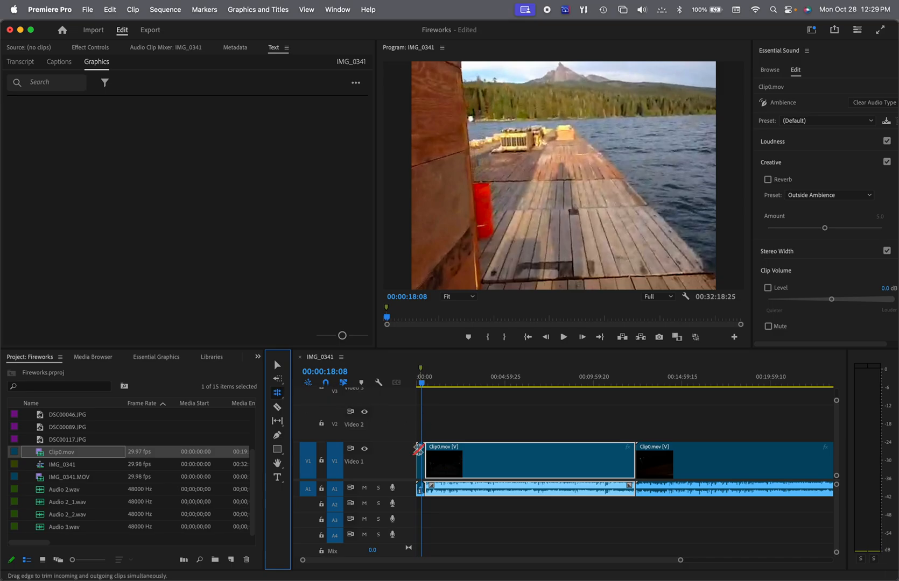
left_click_drag(426, 450, 578, 461)
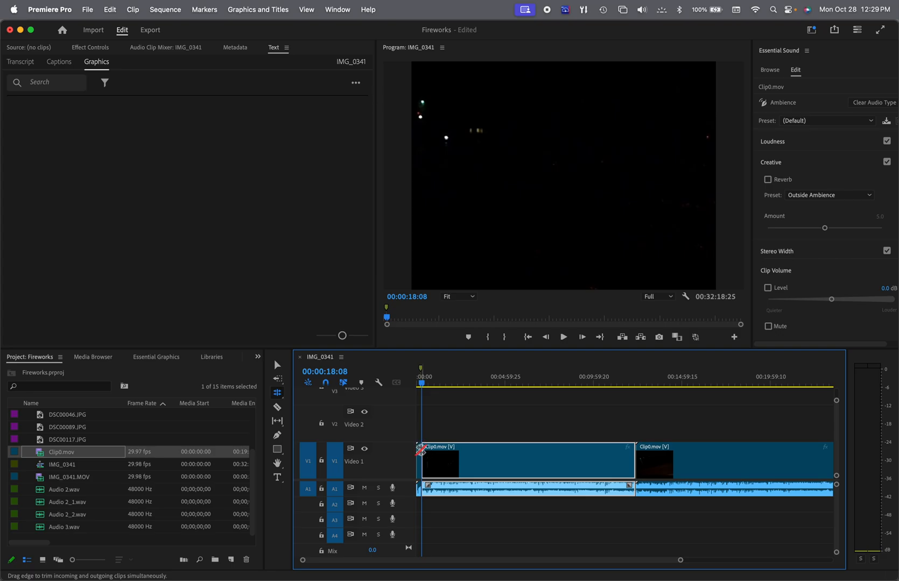
mouse_move(422, 447)
left_mouse_down()
mouse_move(512, 455)
mouse_move(419, 449)
mouse_move(438, 447)
mouse_move(458, 425)
mouse_move(444, 427)
mouse_move(538, 367)
mouse_move(584, 466)
mouse_move(467, 459)
mouse_move(426, 438)
mouse_move(479, 429)
mouse_move(428, 429)
left_mouse_up()
left_click(417, 445)
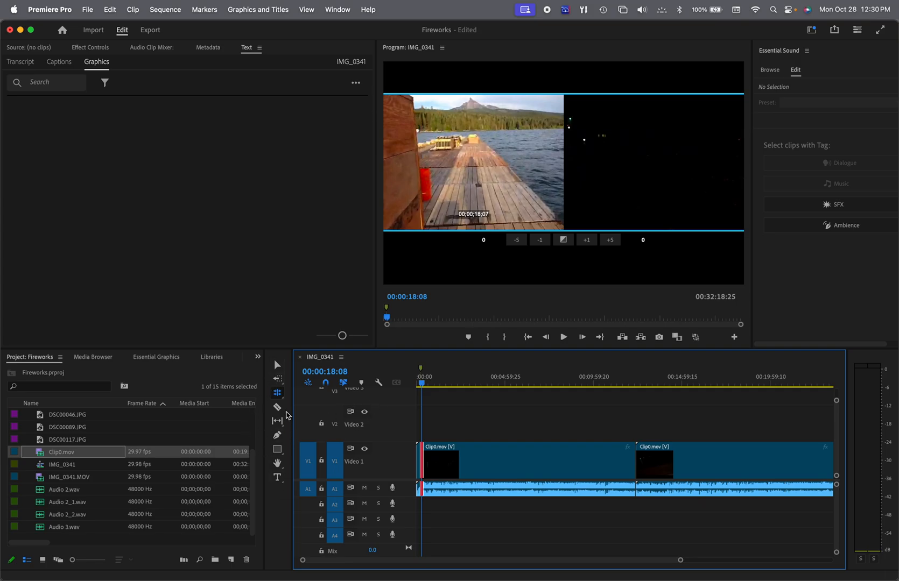
- Choose the Remix Tool, and undo the recent edits until a single Clip0.mov follows IMG_0341.MOV
left_click(278, 393)
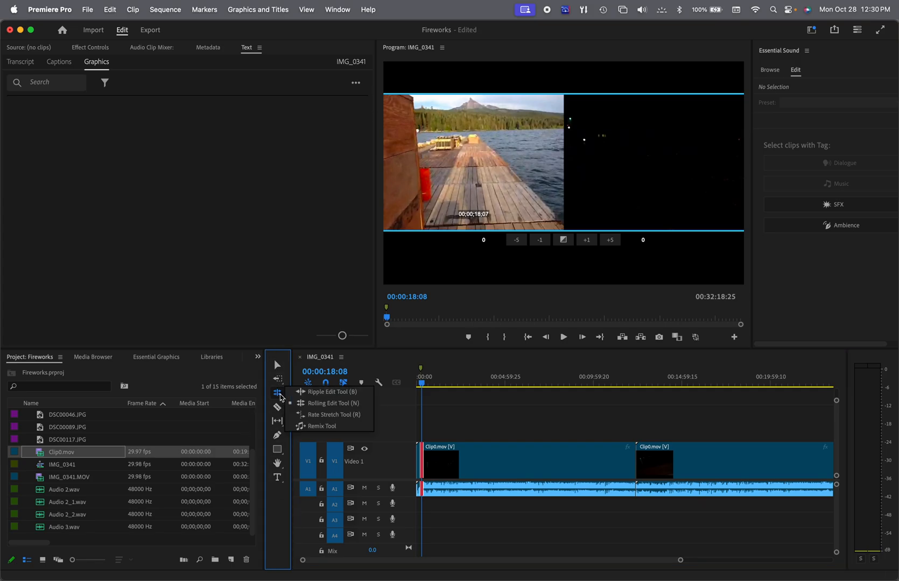
left_click(299, 429)
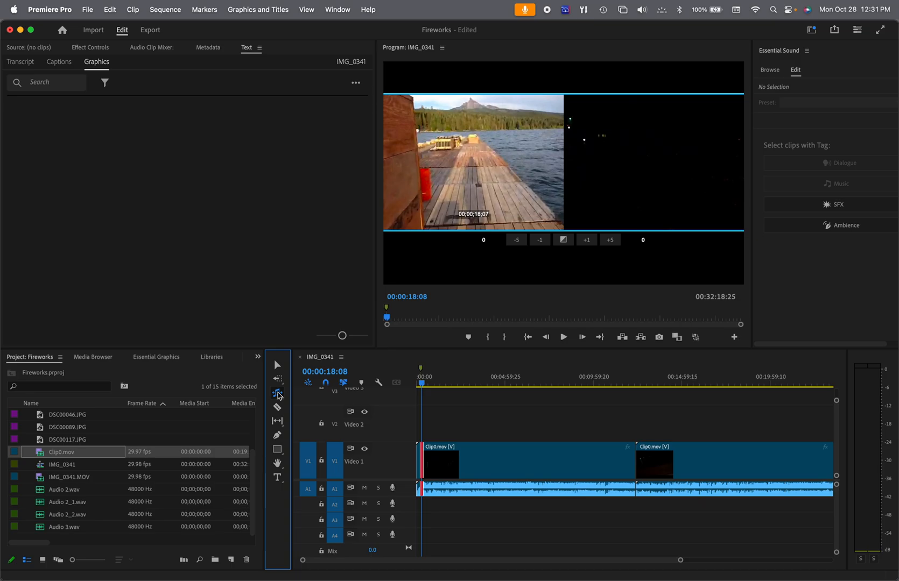
key("super+z")
key("super+z")
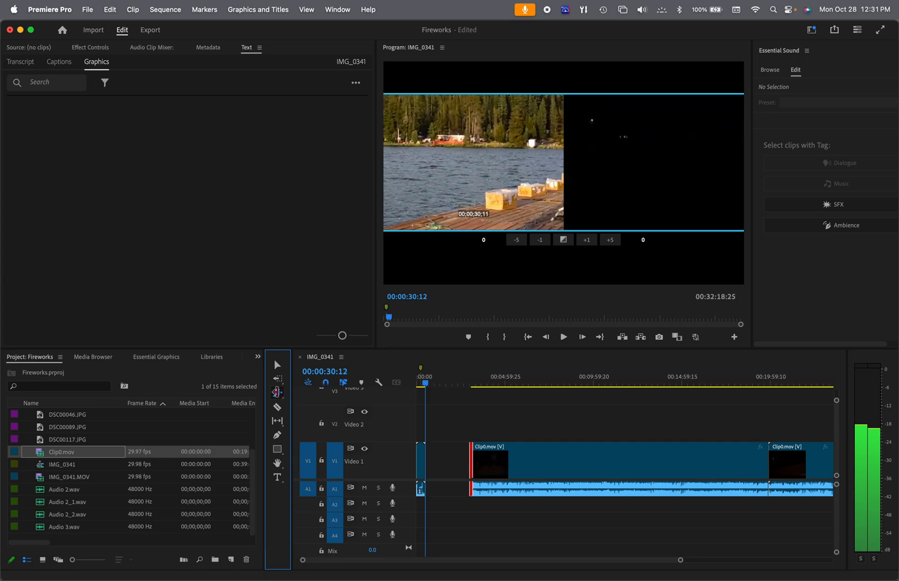
key("super+z")
key("super+z")
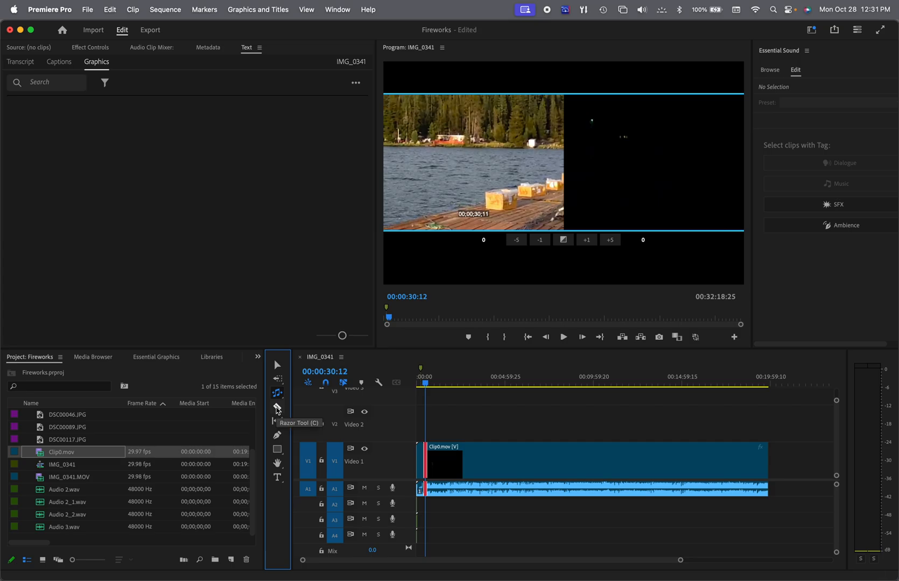
- With the Razor Tool, split Clip0.mov at 00:00:44:00 and again at about 00:01:06
left_click(681, 563)
left_click_drag(682, 562, 558, 574)
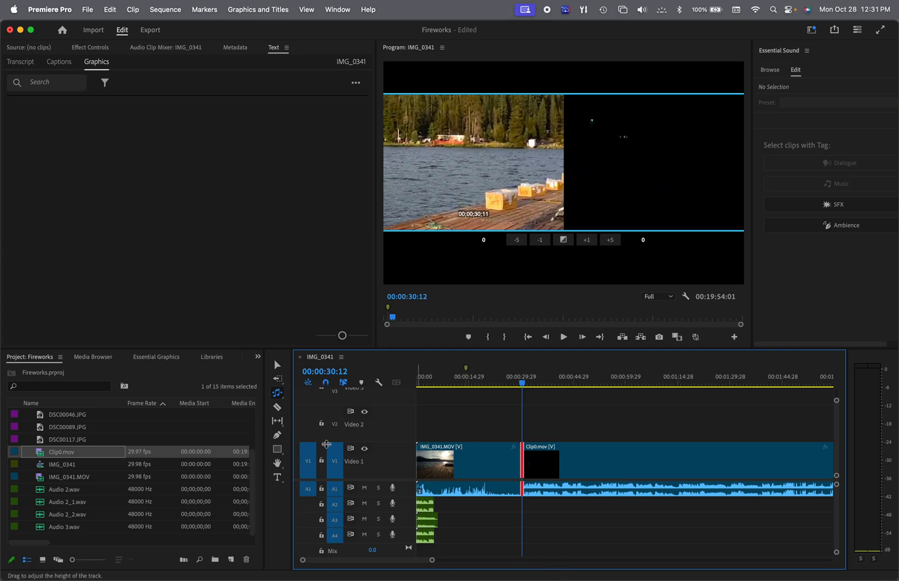
left_click(277, 410)
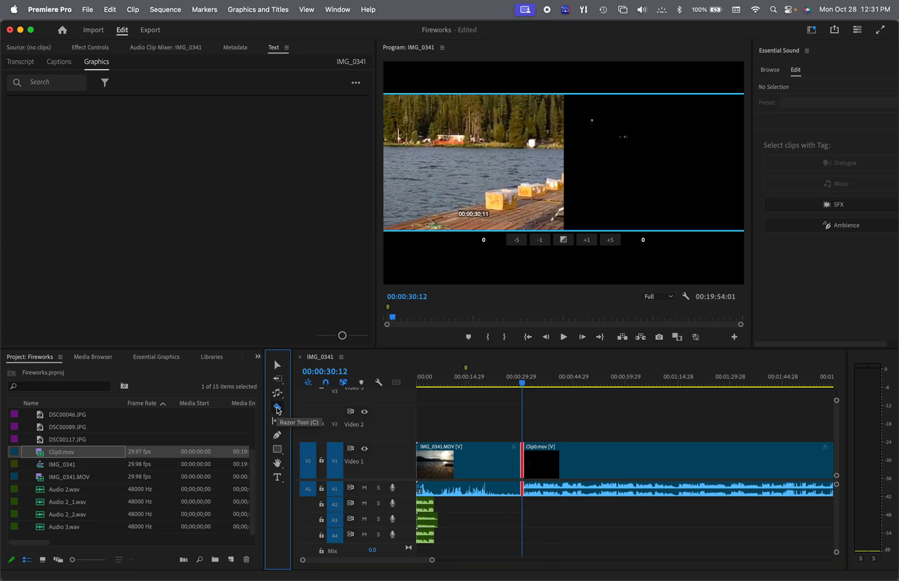
left_click(571, 453)
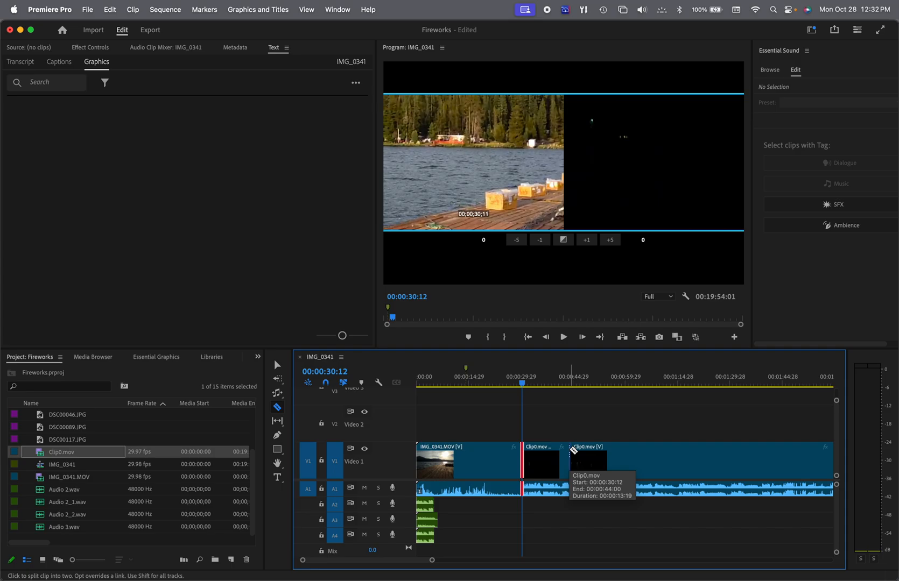
left_click(647, 452)
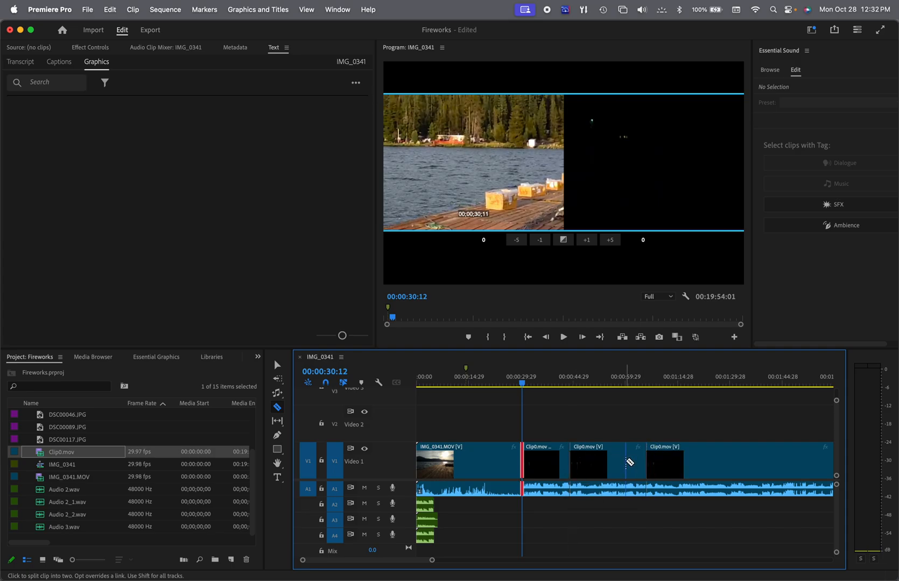
- Delete the middle piece of Clip0.mov and move the last piece earlier to close the gap
key("v")
left_click(627, 463)
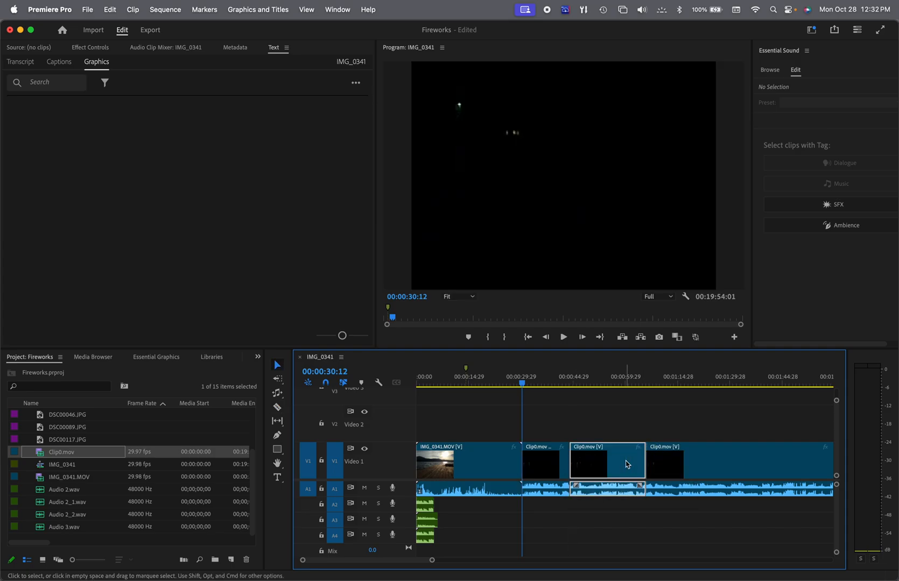
key("Delete")
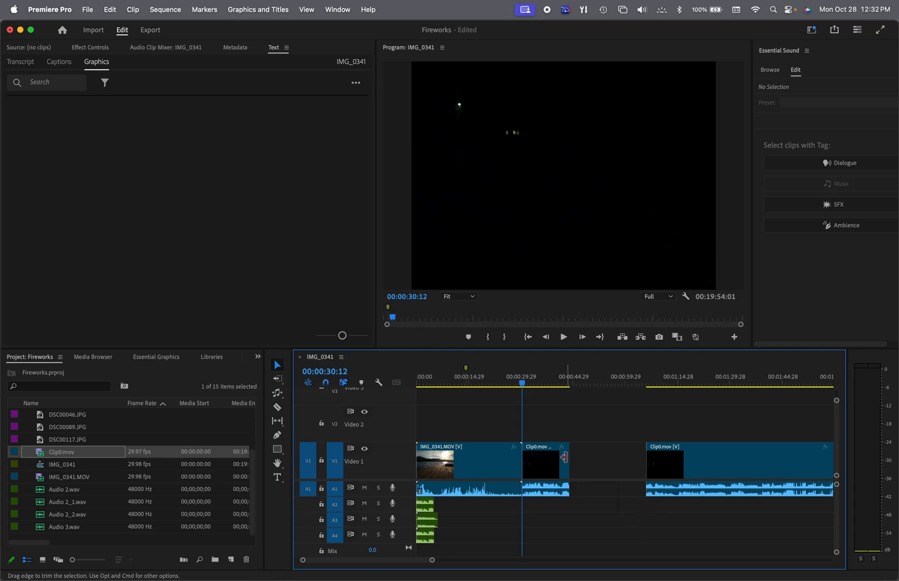
left_click_drag(750, 460, 677, 462)
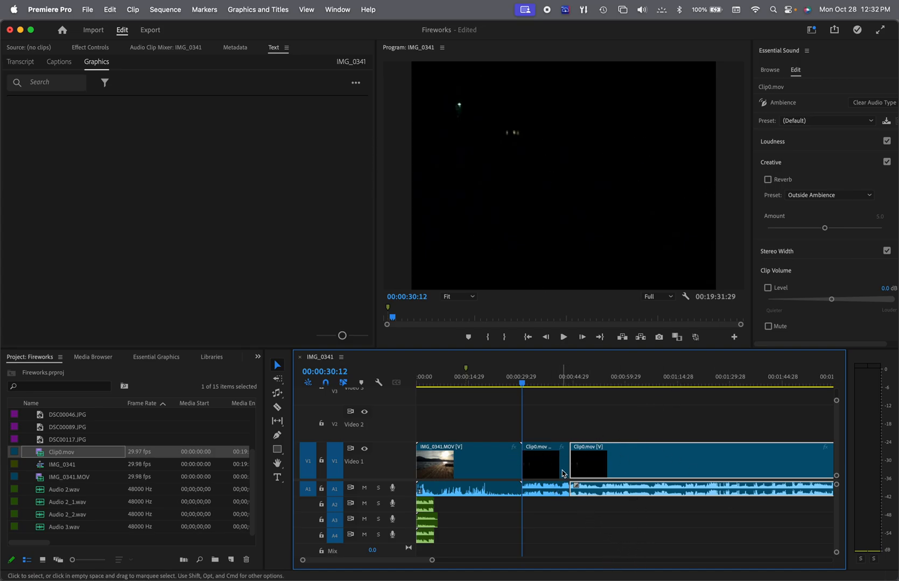
- Undo the move, the deletion and both razor cuts so Clip0.mov is one clip again
key("super+z")
key("super+z")
key("super+z")
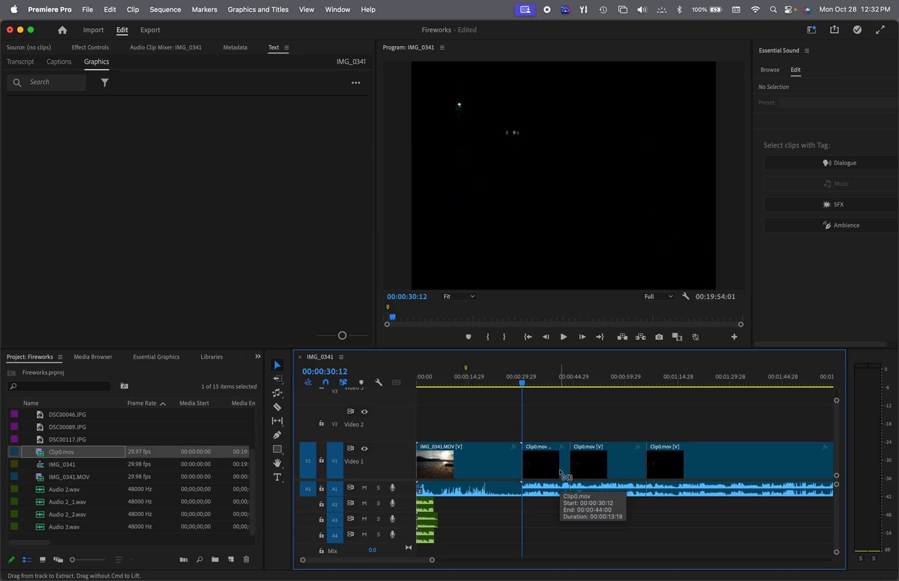
key("super+z")
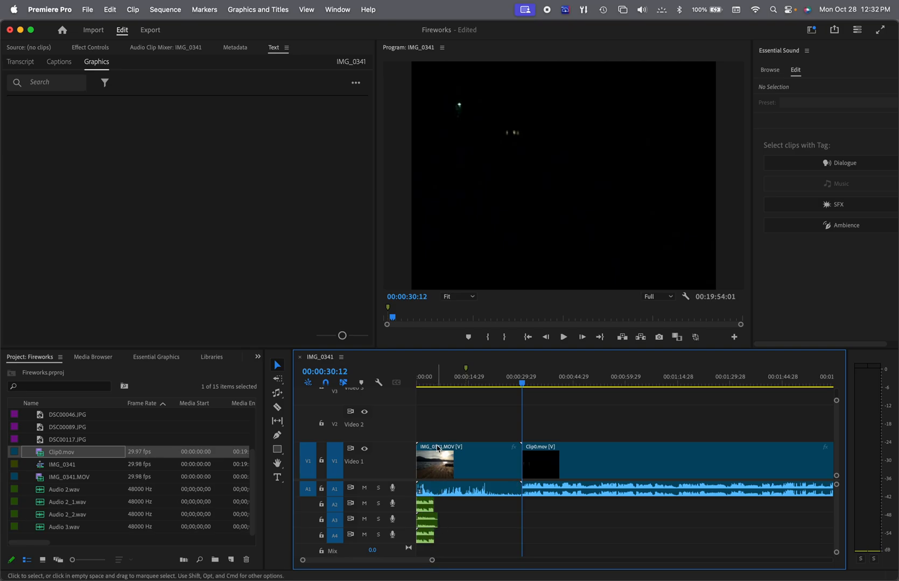
- Split IMG_0341.MOV near its start and at about 17 seconds with the Razor Tool, undoing the cuts
left_click(277, 408)
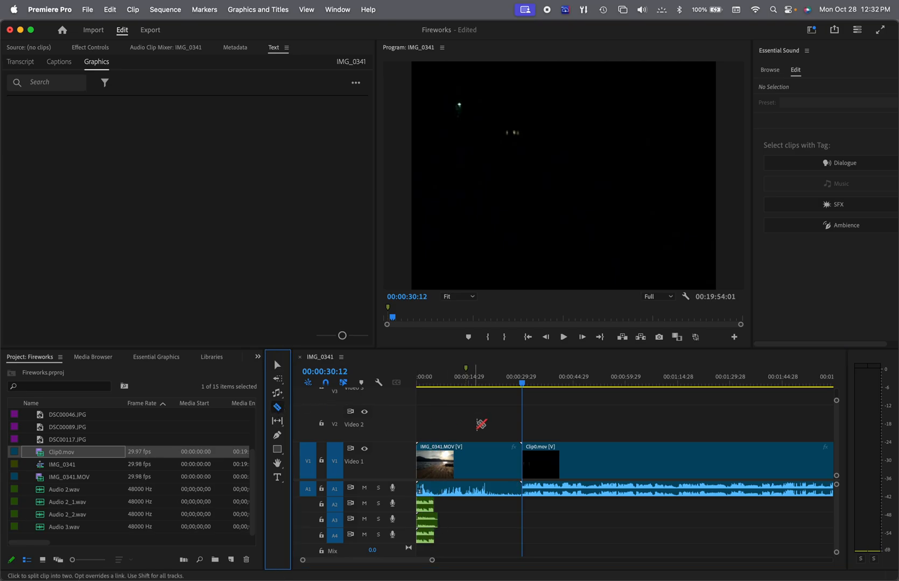
left_click(425, 448)
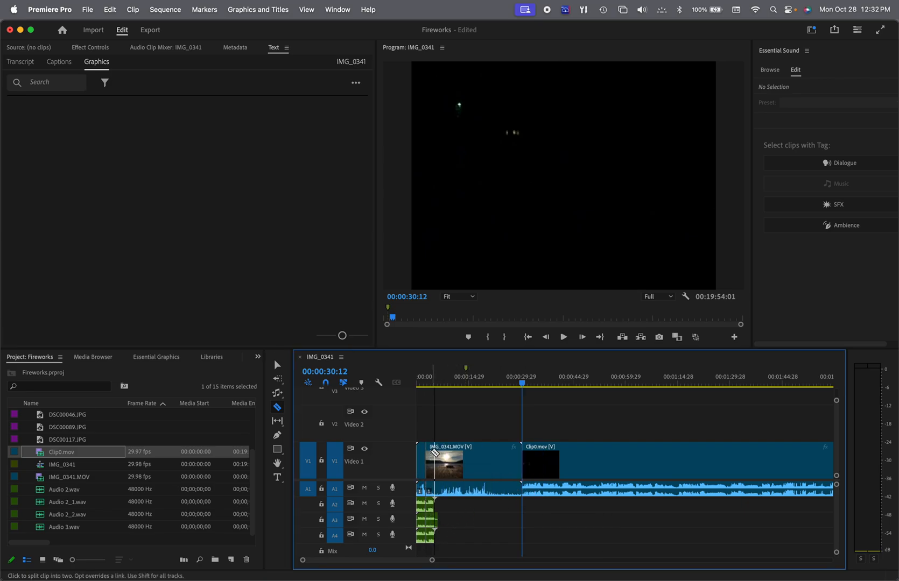
scroll(432, 438, "up", 1)
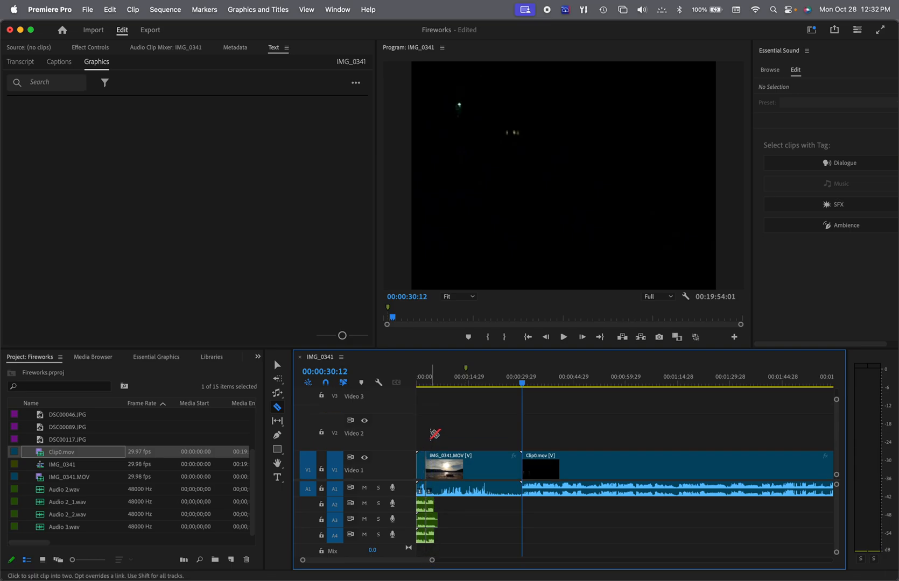
left_click(476, 467)
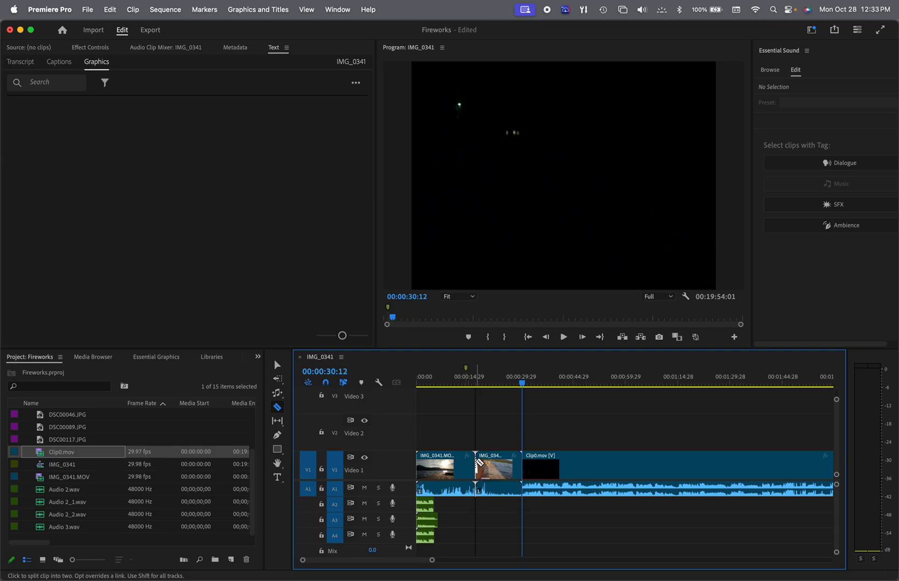
key("super+z")
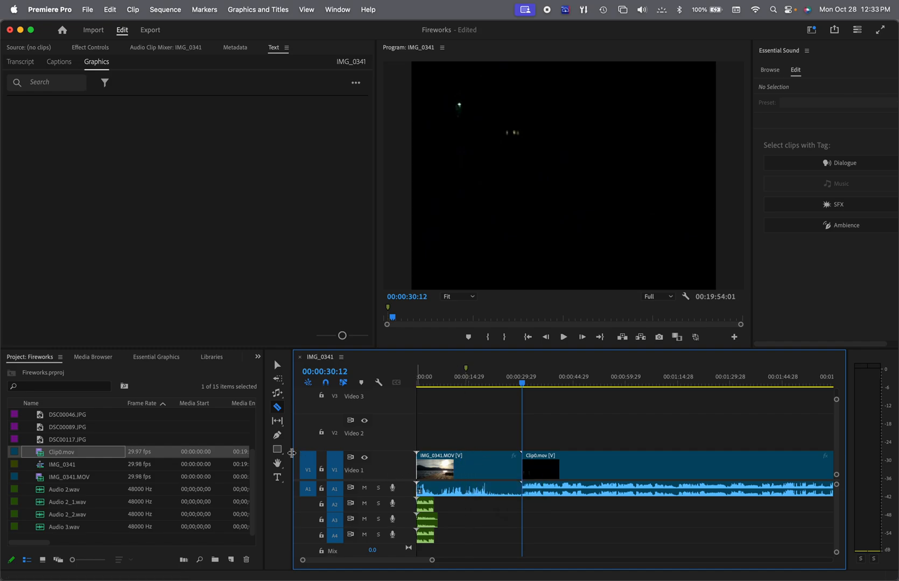
- Pan forward along the timeline and back to its beginning with the Hand Tool
left_click(277, 463)
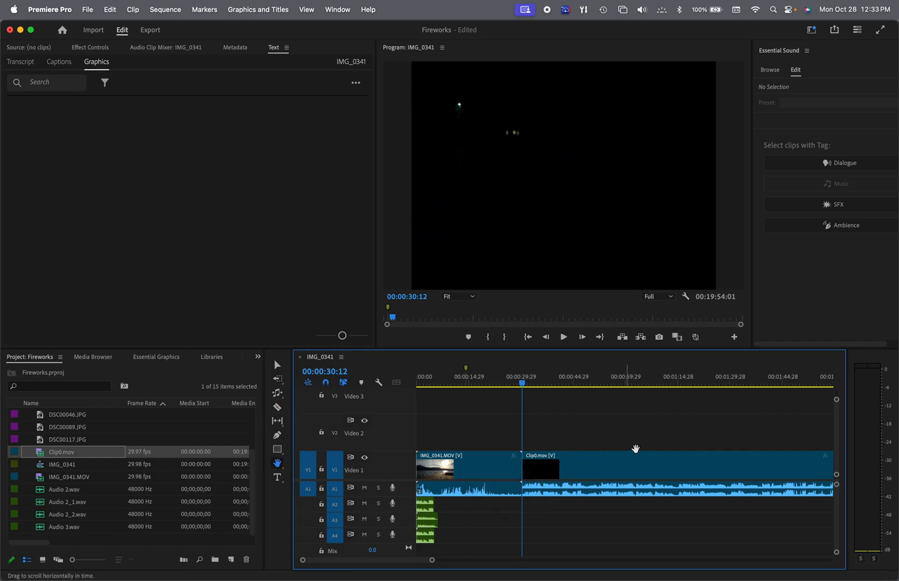
left_click_drag(635, 473, 473, 458)
left_click_drag(792, 467, 773, 445)
left_click_drag(536, 474, 763, 451)
- Zoom in and out on IMG_0341.MOV with the Zoom Tool, widen the timeline view to about one minute, and return to the Hand Tool
left_click(280, 468)
left_click_drag(280, 468, 305, 473)
left_click_drag(510, 476, 515, 488)
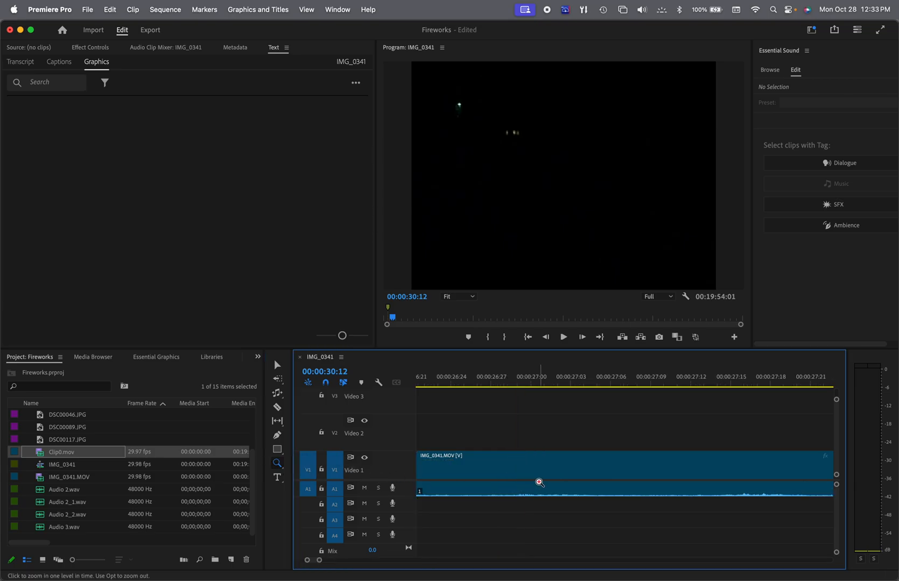
left_click(444, 475)
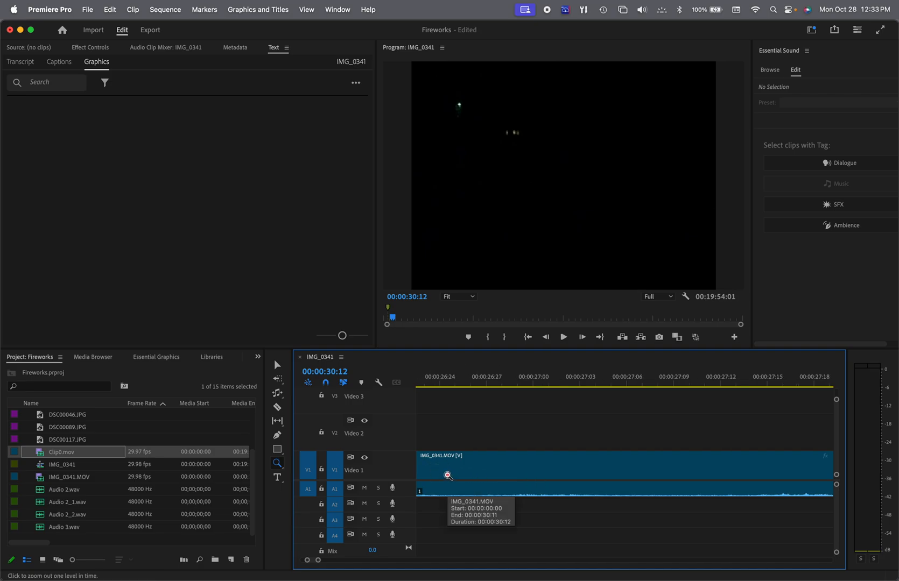
left_click(449, 472, "alt")
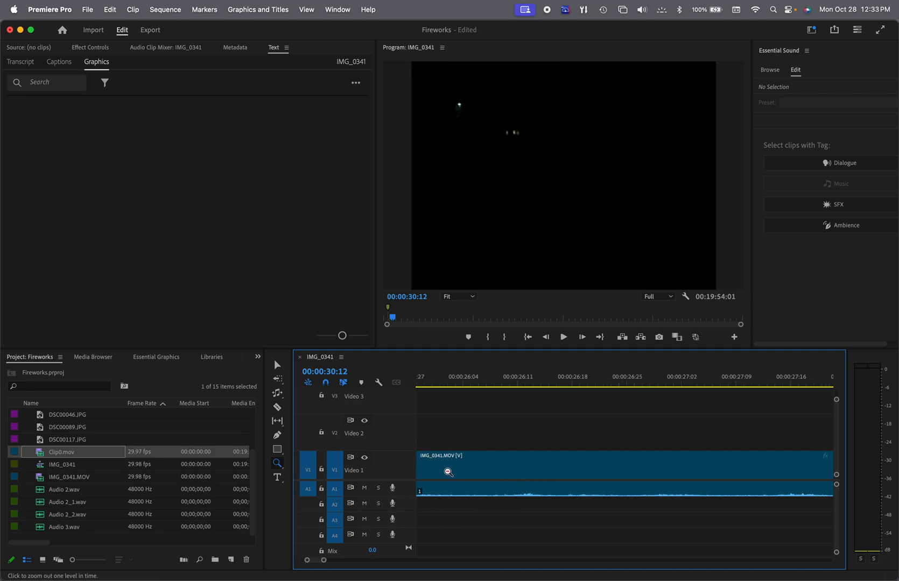
left_click(448, 472, "alt")
left_click(448, 471, "alt")
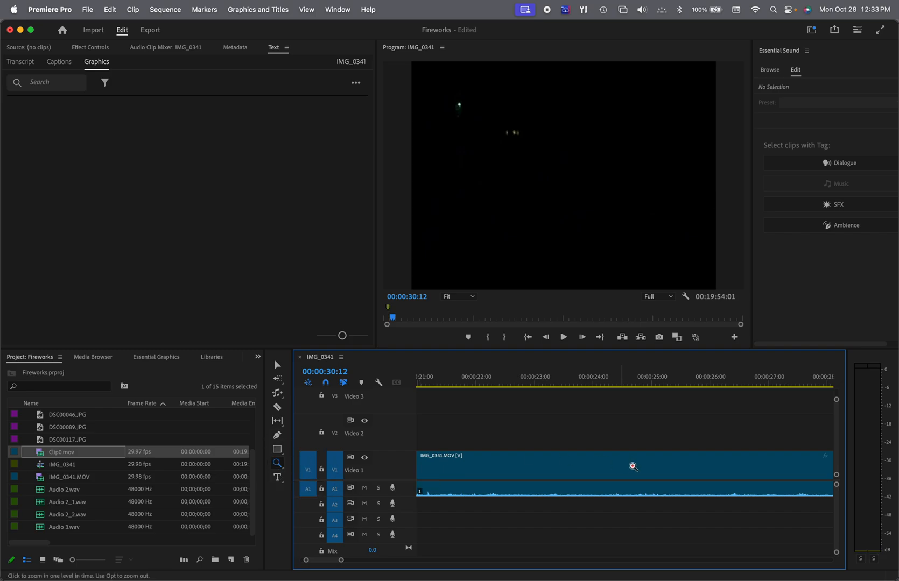
left_click_drag(343, 562, 404, 563)
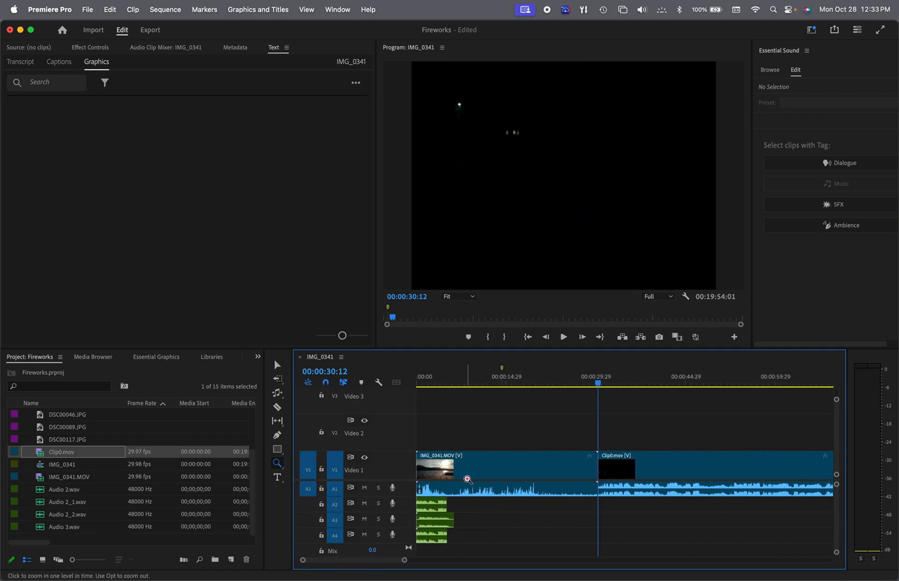
left_click(279, 468)
left_click(279, 469)
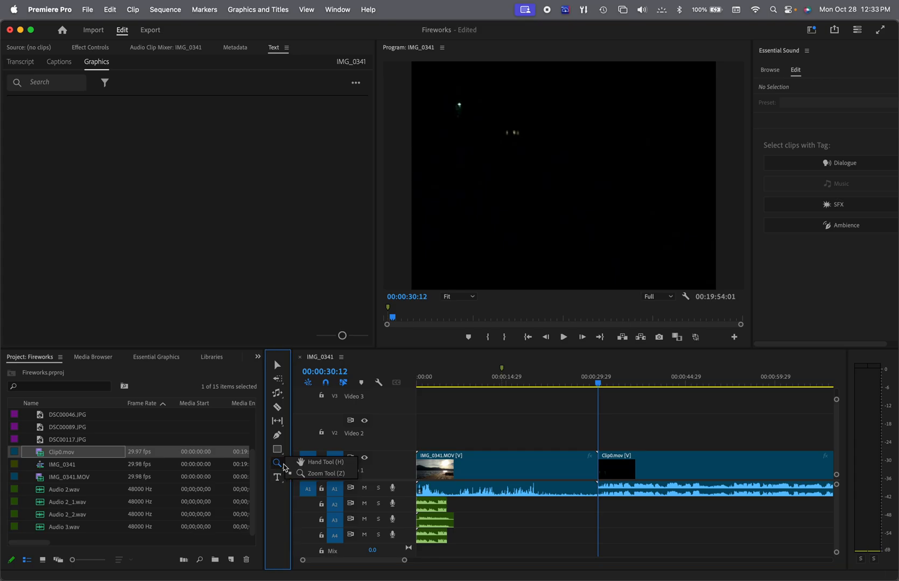
left_click(301, 462)
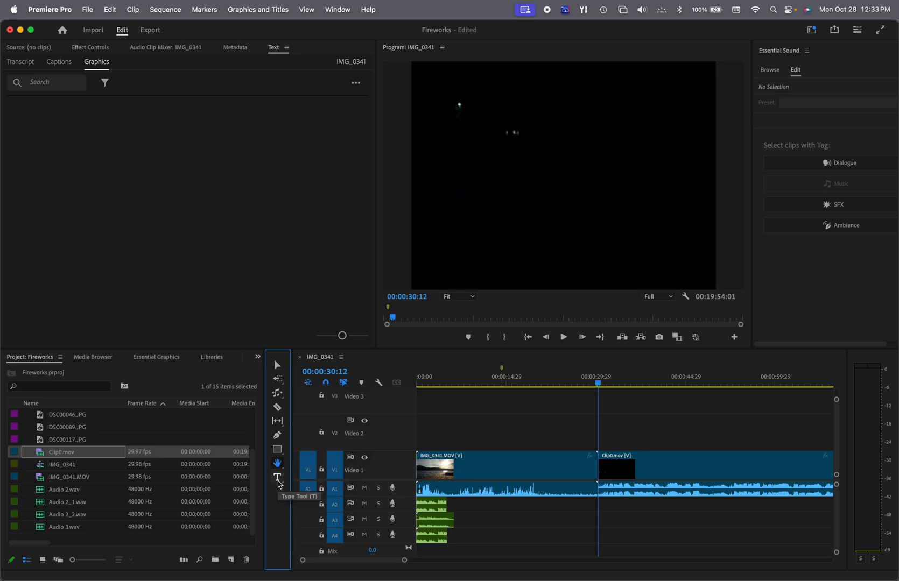
- With the Type Tool, add a text box reading "track" across the middle of the frame at 00:00:02:29
left_click_drag(597, 384, 489, 386)
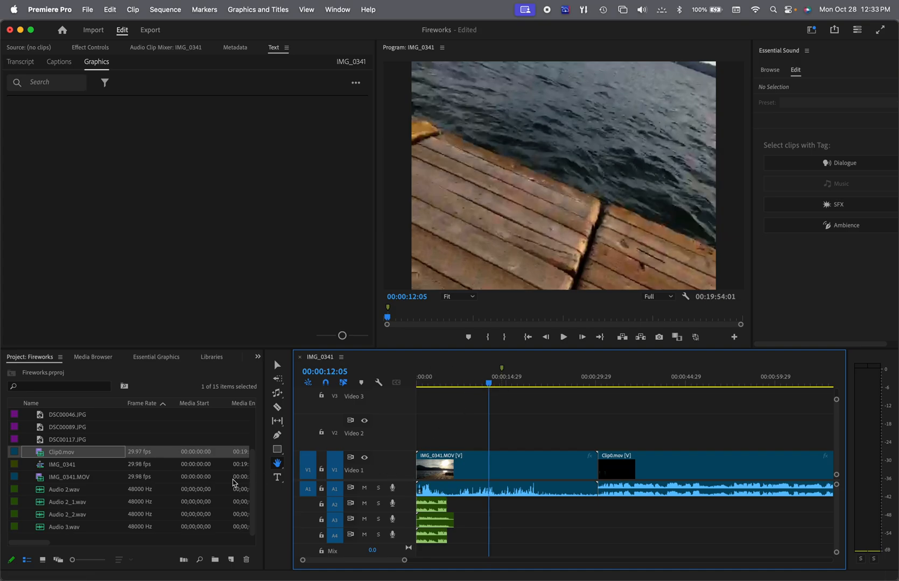
left_click(276, 479)
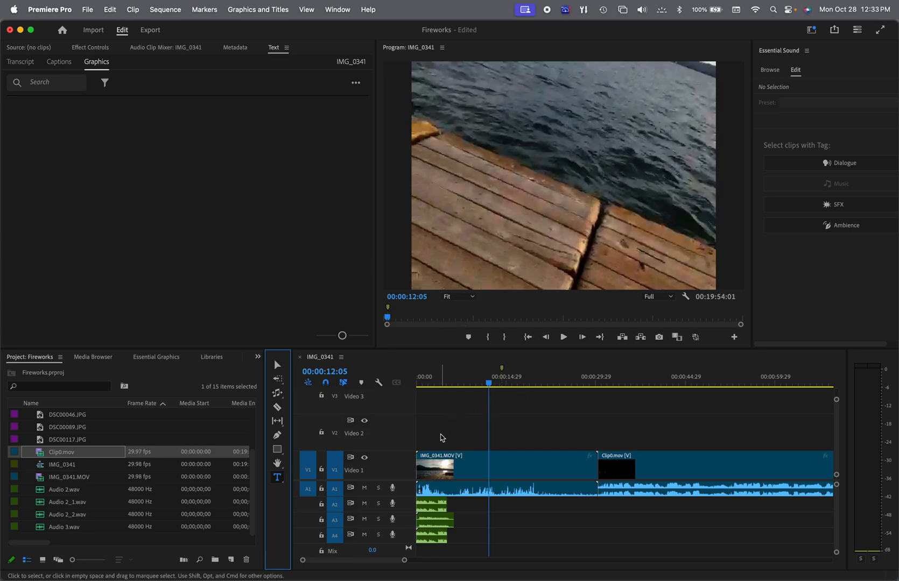
left_click_drag(490, 383, 434, 383)
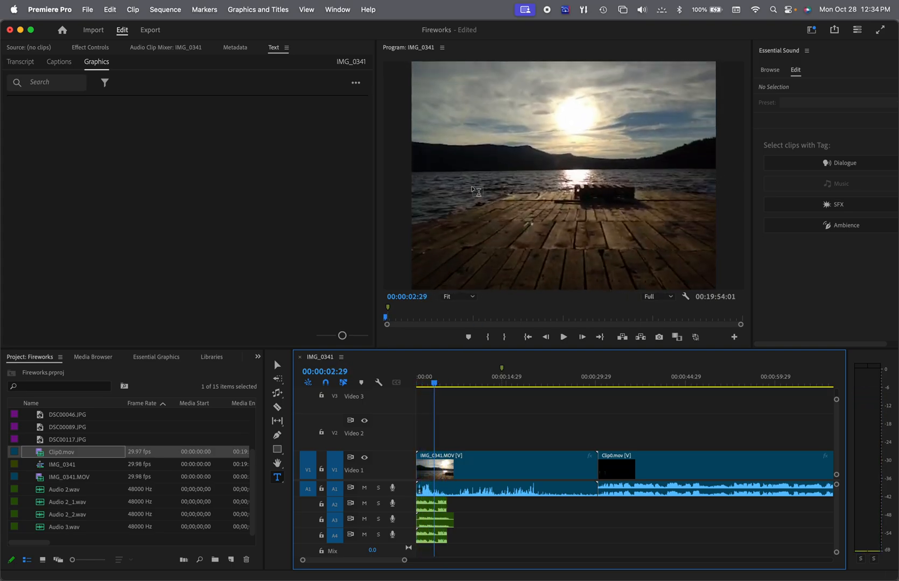
left_click_drag(453, 154, 698, 255)
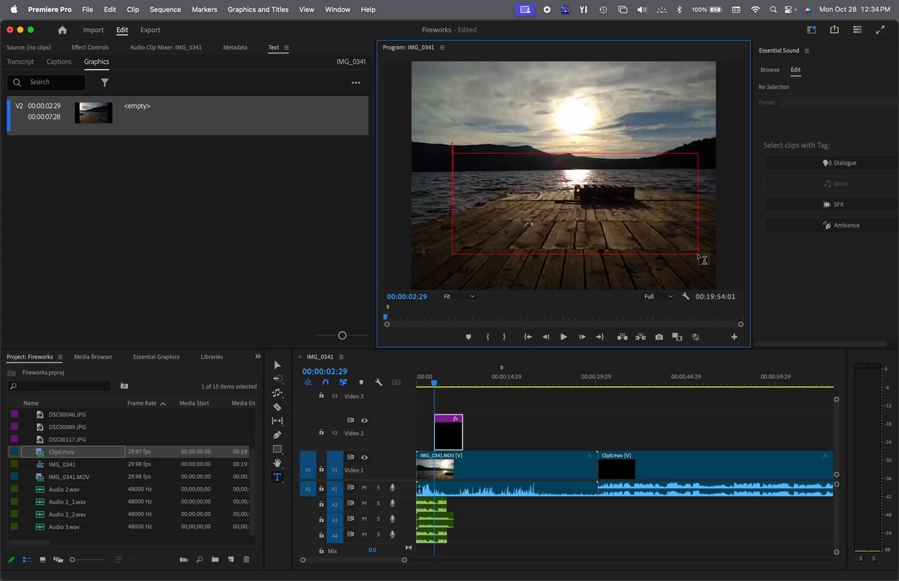
type("track")
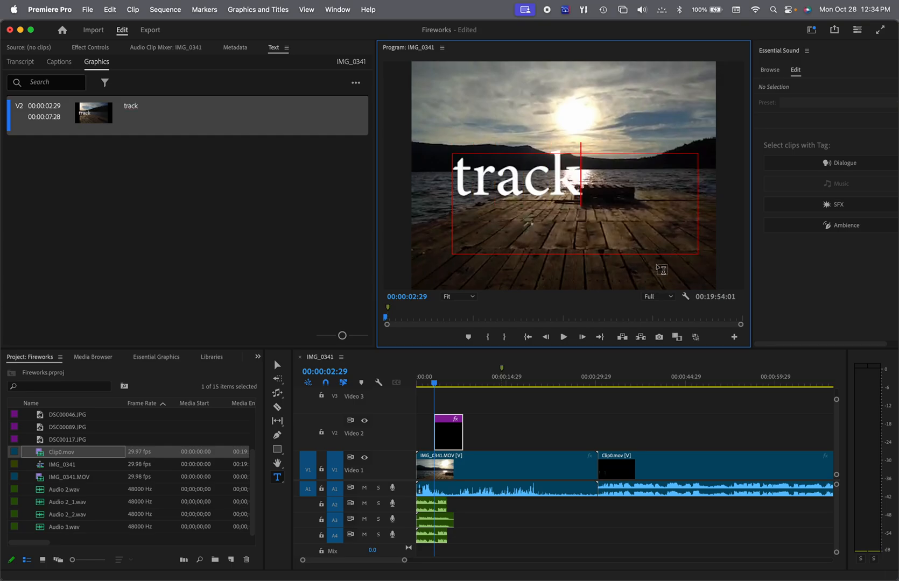
- Open the Essential Graphics settings of the "track" text and look through its alignment, font and appearance options
left_click(257, 358)
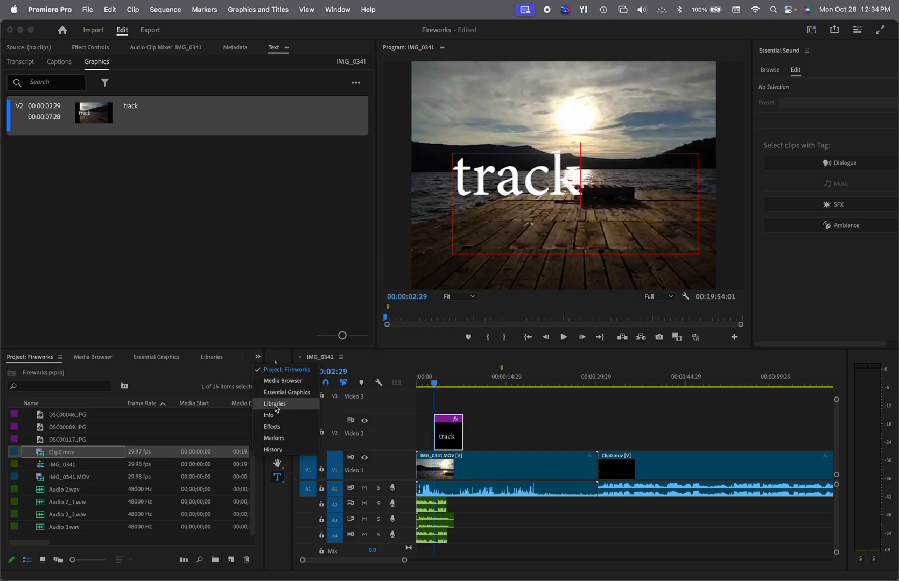
left_click(278, 393)
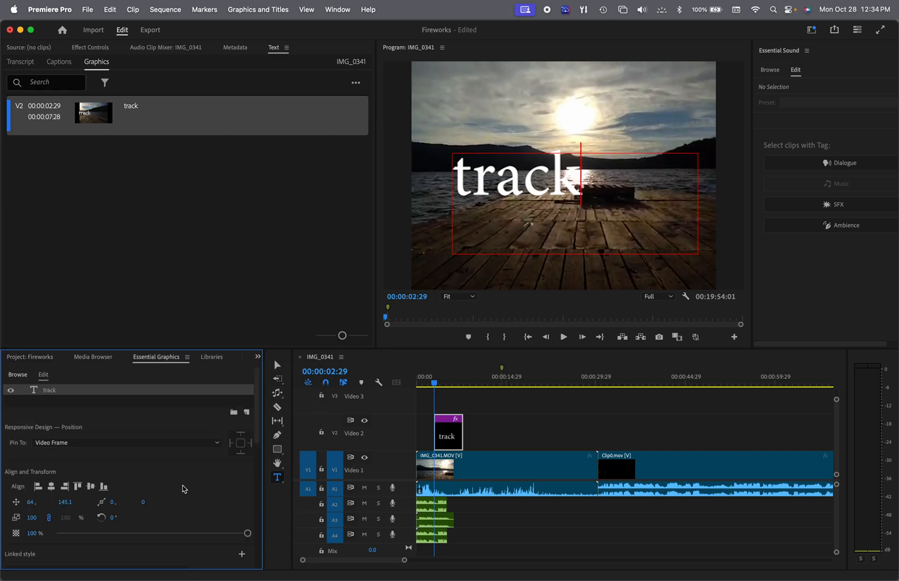
scroll(183, 489, "down", 5)
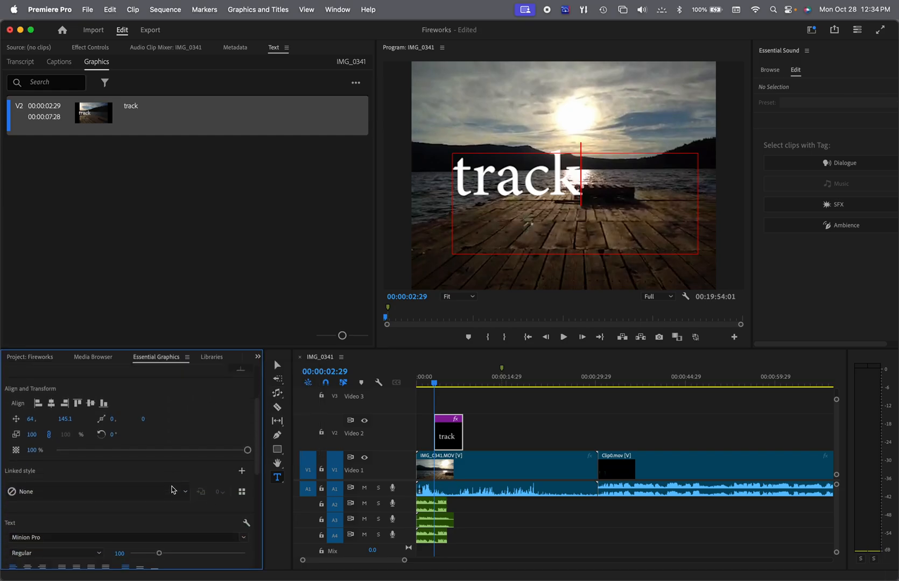
scroll(173, 490, "down", 7)
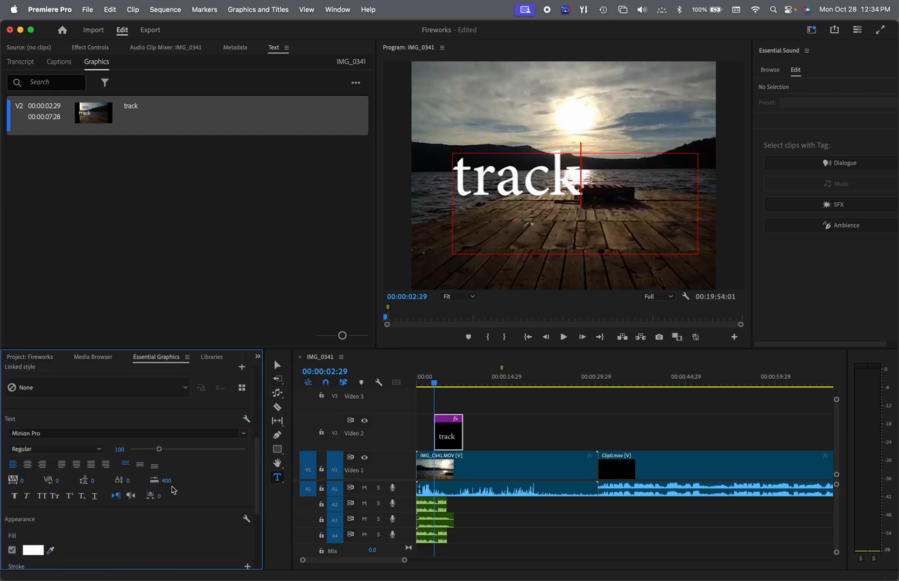
- Try the right alignment for the "track" text, then center it horizontally and vertically within its text box
left_click(27, 445)
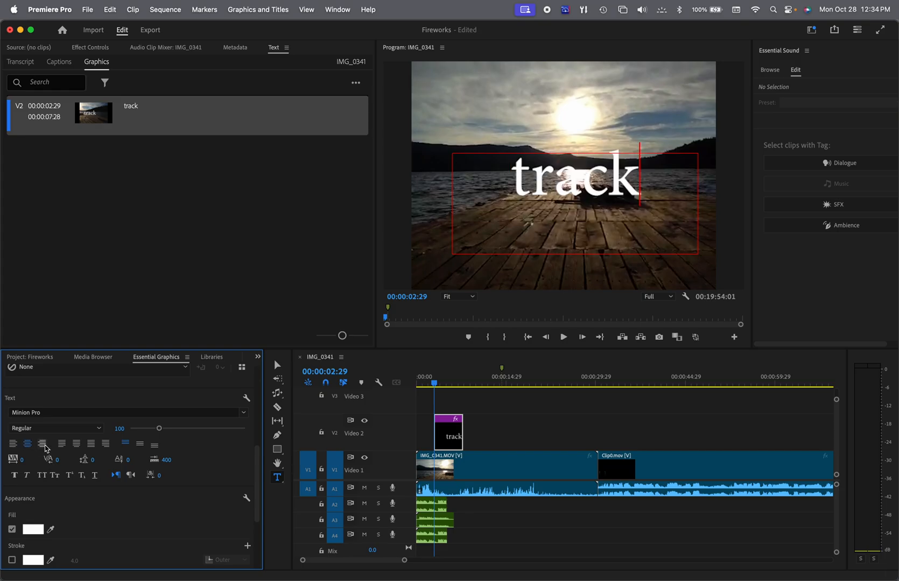
left_click(42, 445)
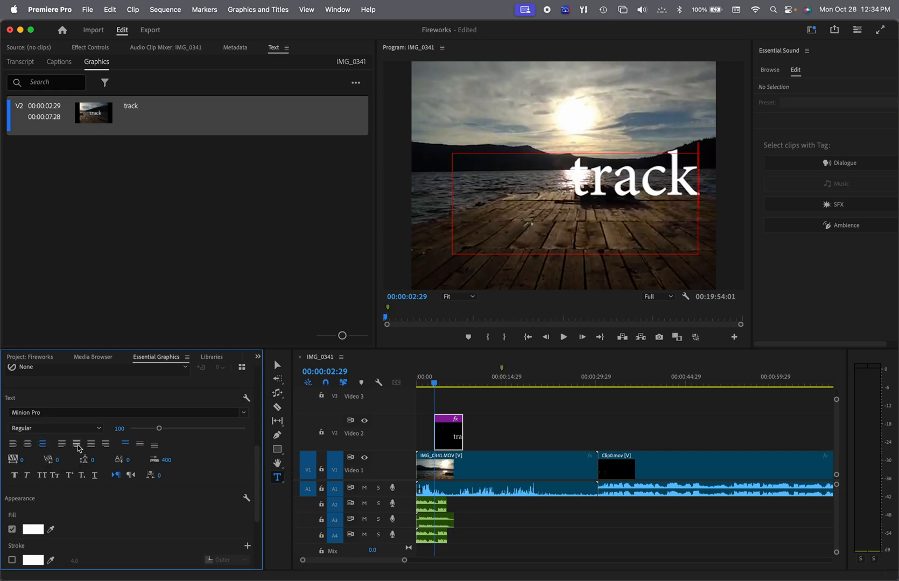
scroll(188, 504, "down", 1)
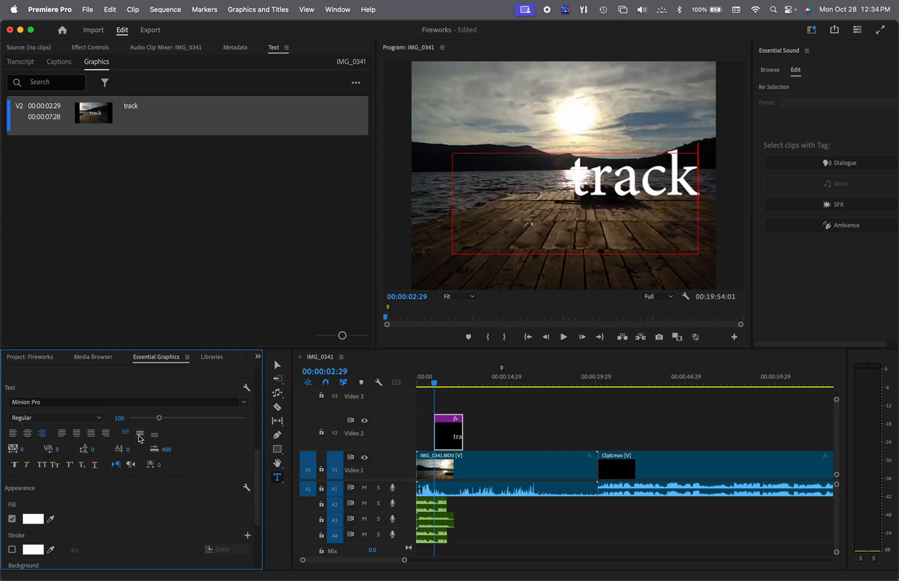
left_click(139, 437)
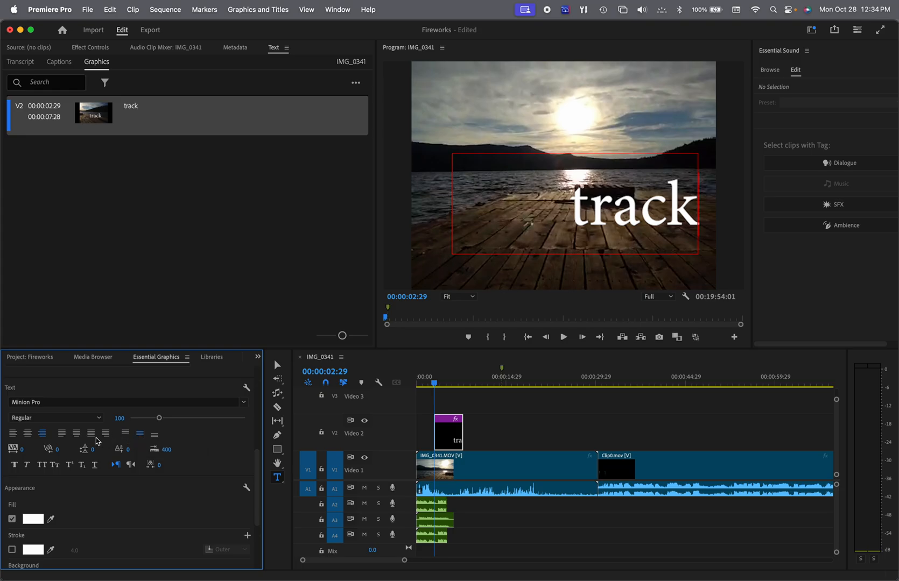
left_click(27, 434)
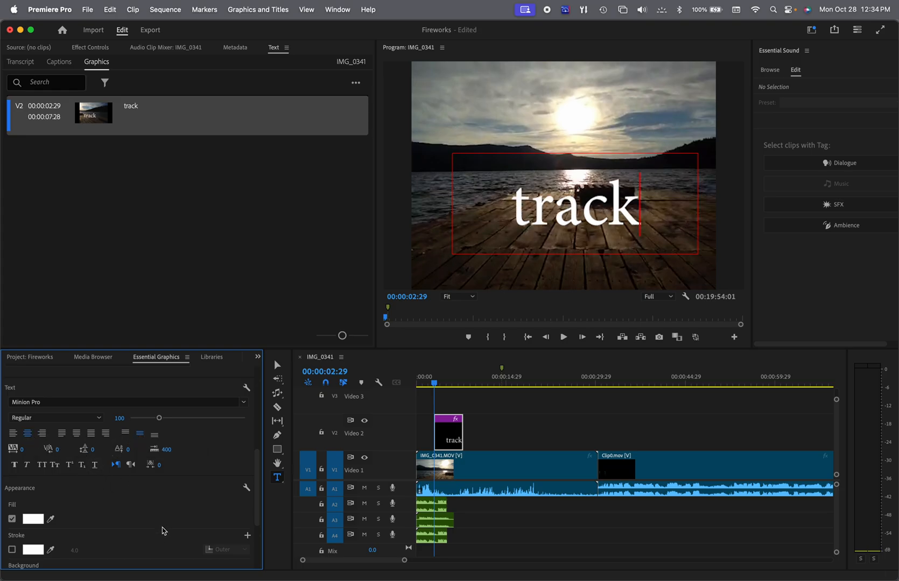
- Select the whole word "track" and set its Minion Pro style to Medium Italic Caption
scroll(164, 531, "up", 10)
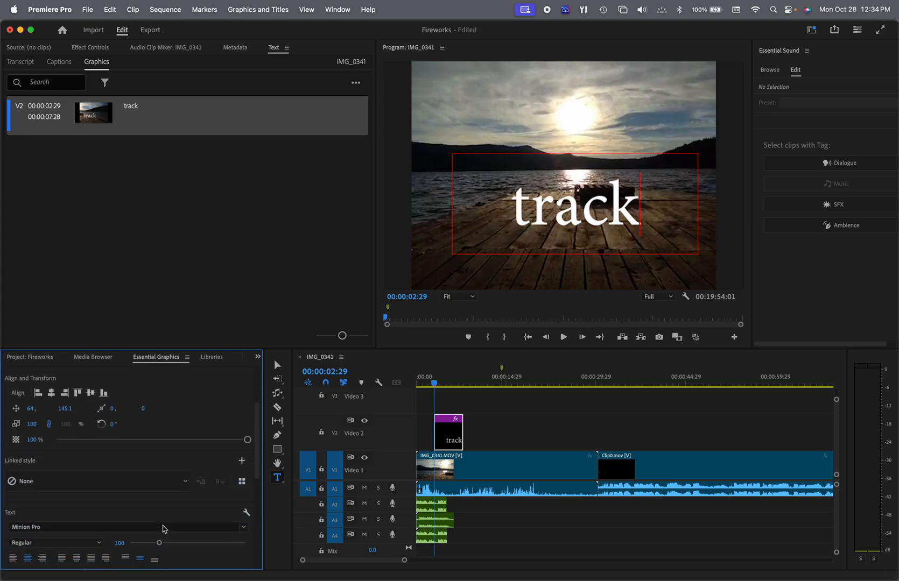
scroll(164, 529, "down", 8)
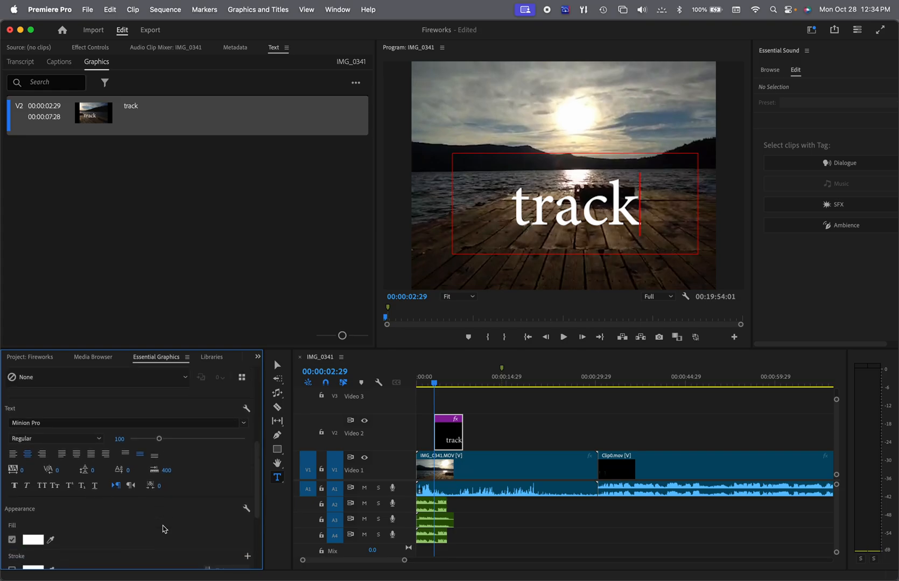
left_click(243, 425)
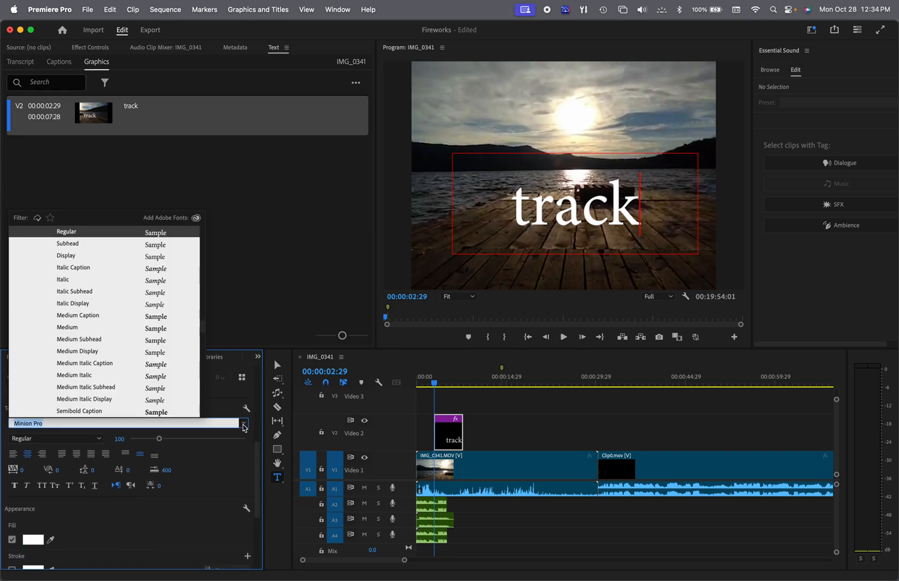
left_click(242, 425)
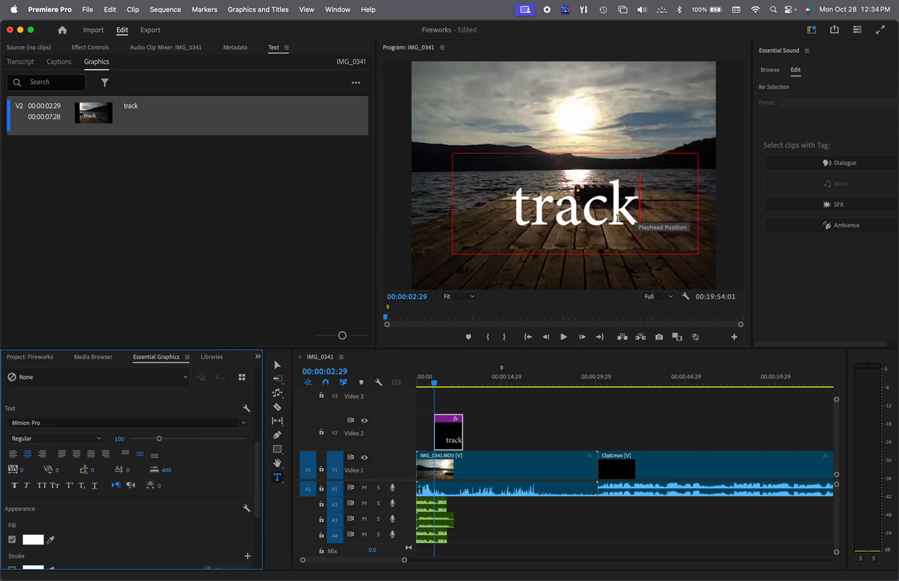
left_click(634, 217)
left_click_drag(634, 217, 473, 215)
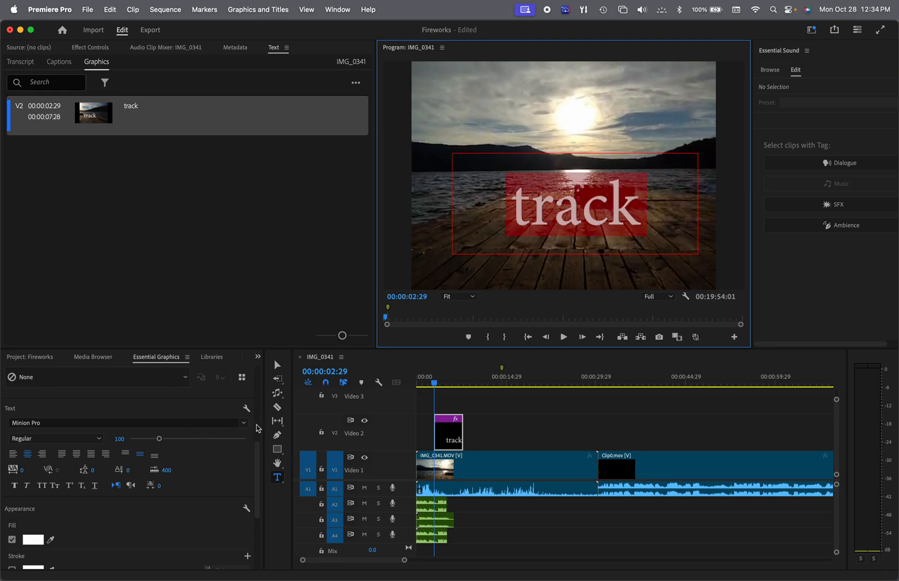
left_click(243, 423)
left_click(83, 365)
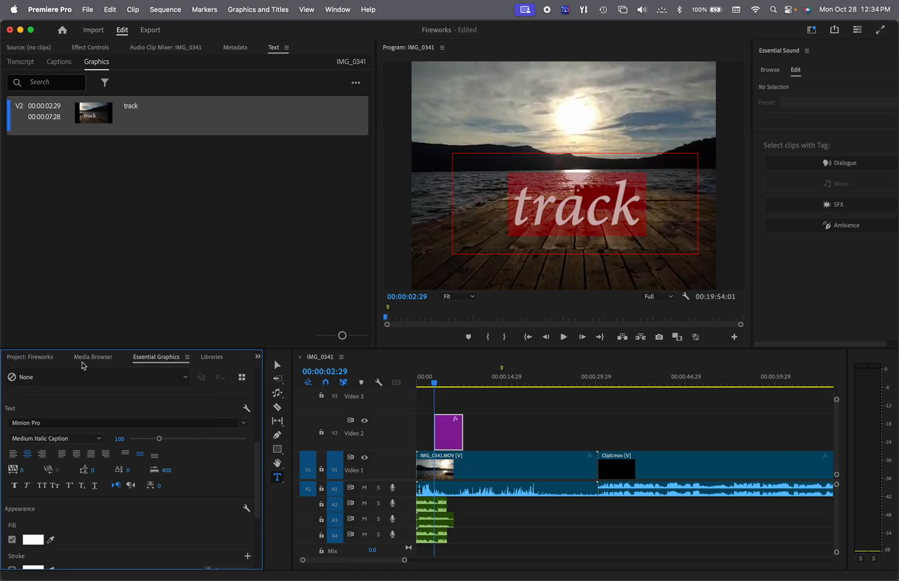
- Review the text's appearance options, then draw a rectangle about 419 by 241 over the text with the Rectangle Tool
scroll(177, 518, "down", 3)
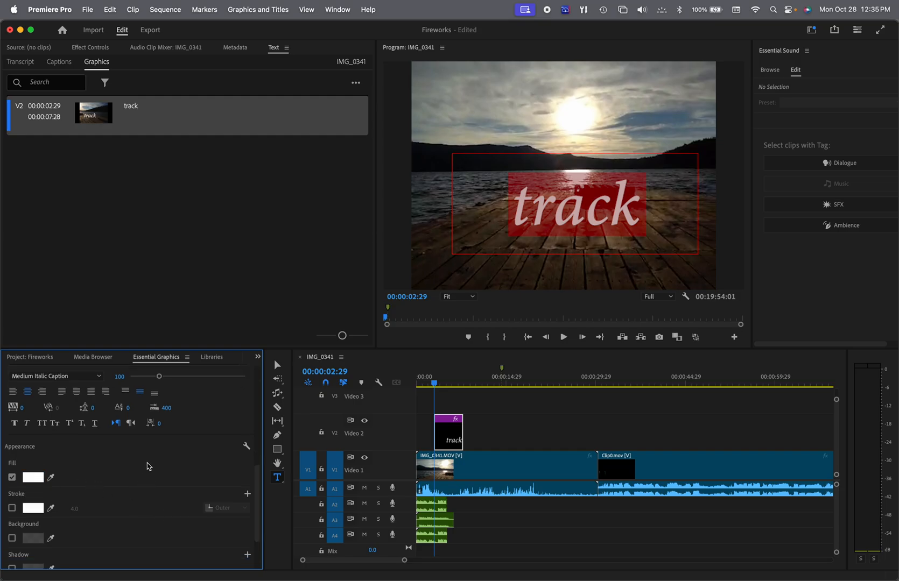
scroll(148, 466, "down", 3)
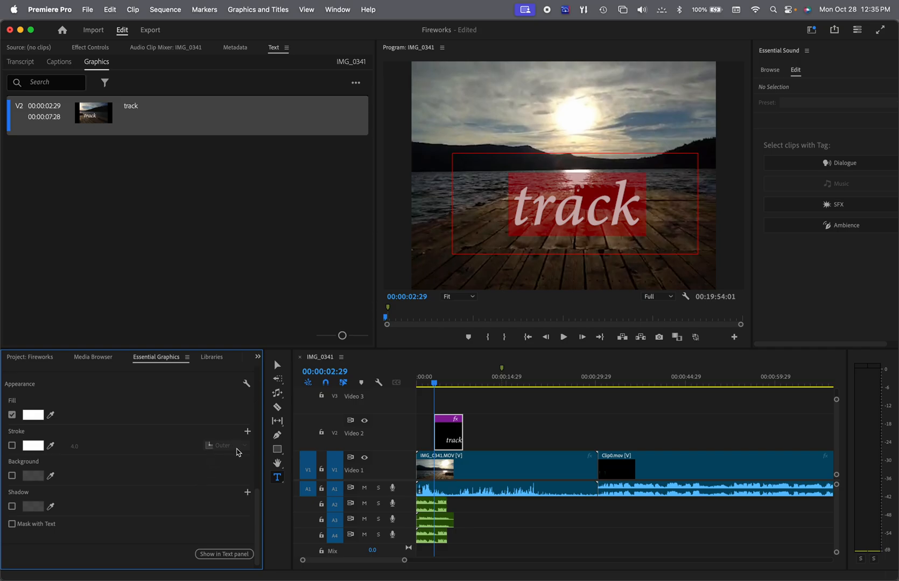
scroll(92, 483, "up", 10)
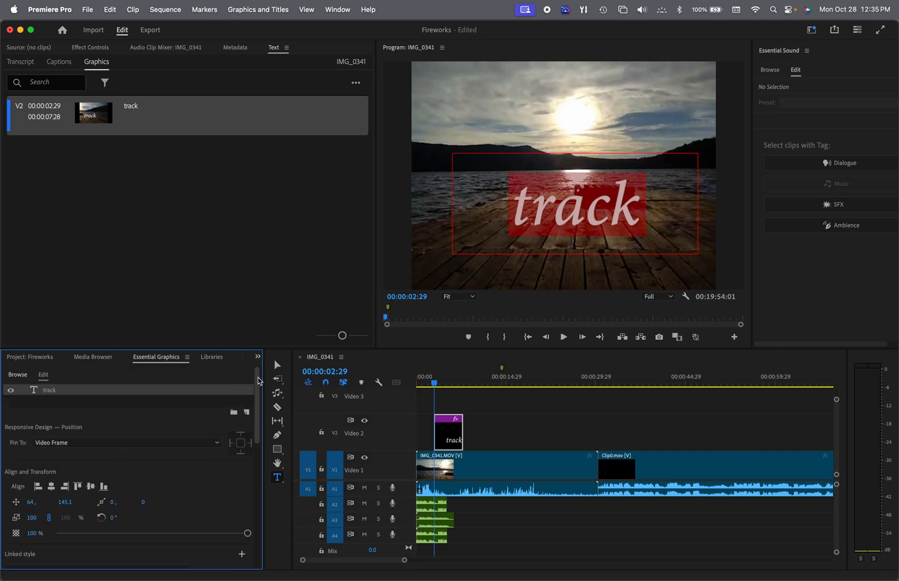
left_click(277, 451)
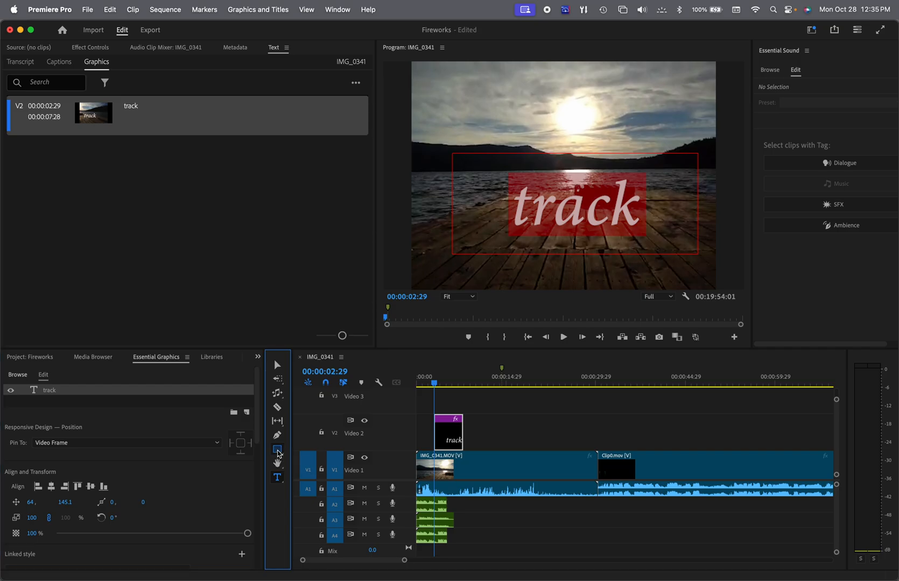
mouse_move(432, 119)
left_mouse_down()
mouse_move(496, 193)
mouse_move(725, 286)
mouse_move(701, 294)
mouse_move(699, 272)
left_mouse_up()
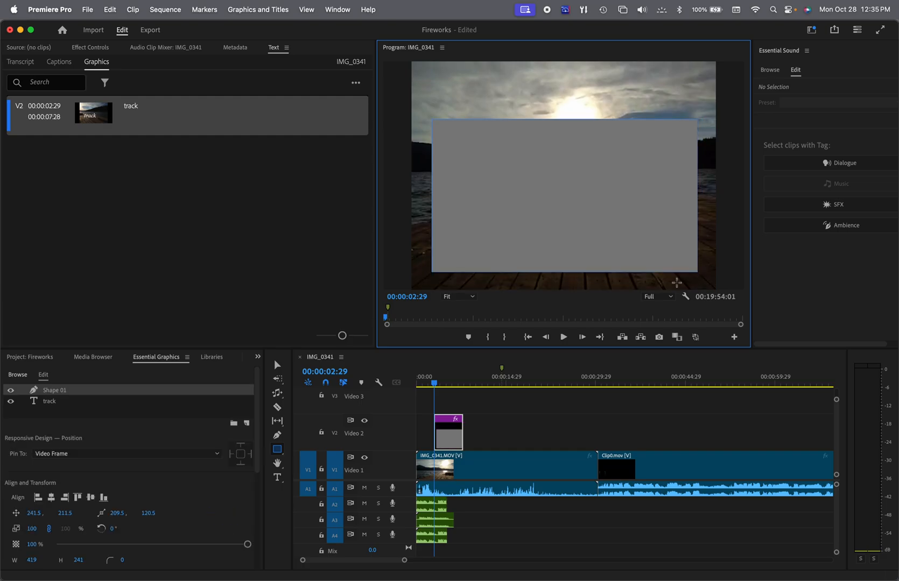
- Change the rectangle's fill color to a strong red
scroll(171, 494, "down", 4)
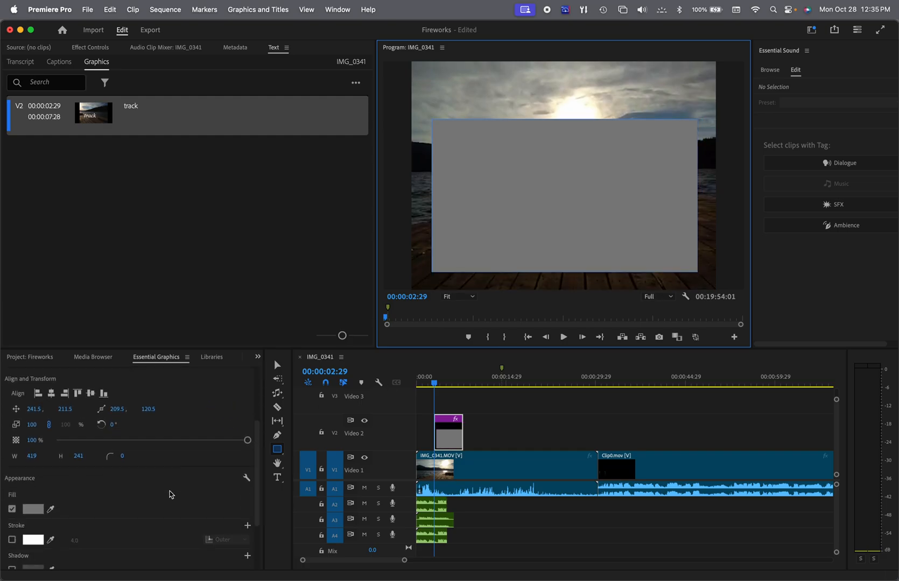
scroll(170, 494, "down", 3)
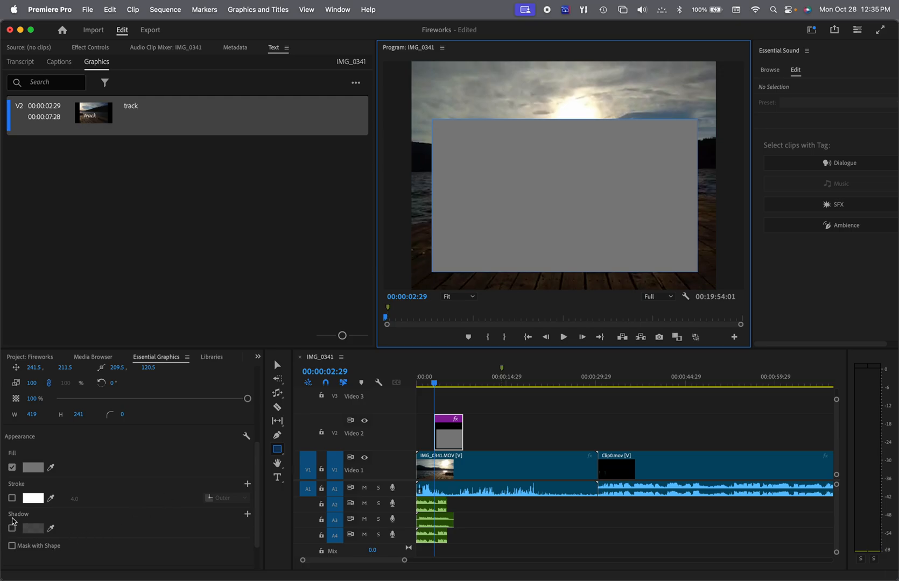
scroll(135, 523, "down", 2)
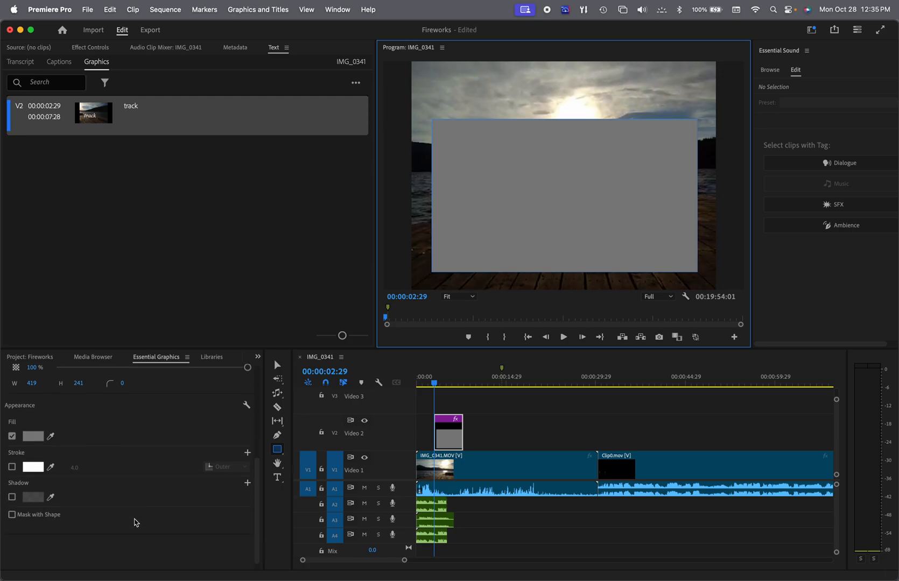
scroll(136, 523, "up", 2)
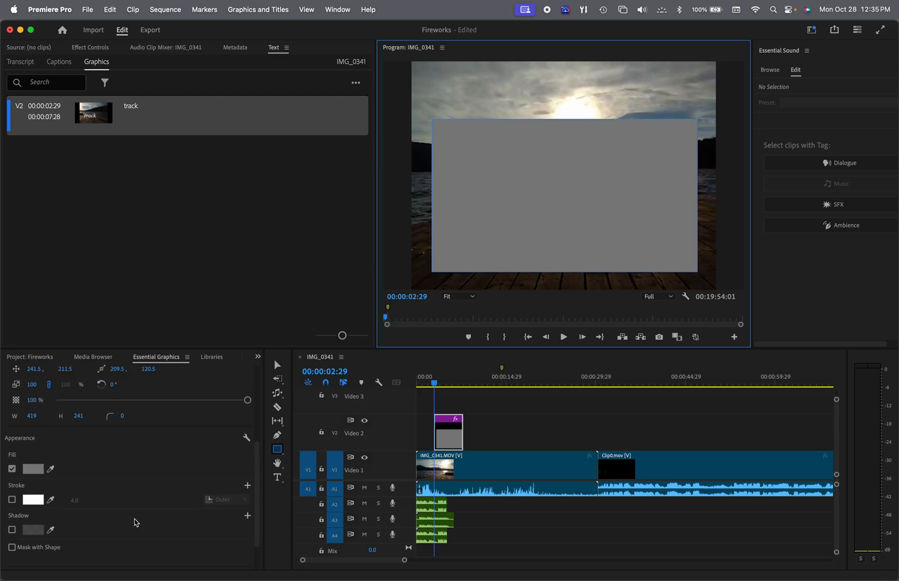
left_click(32, 469)
left_click(429, 341)
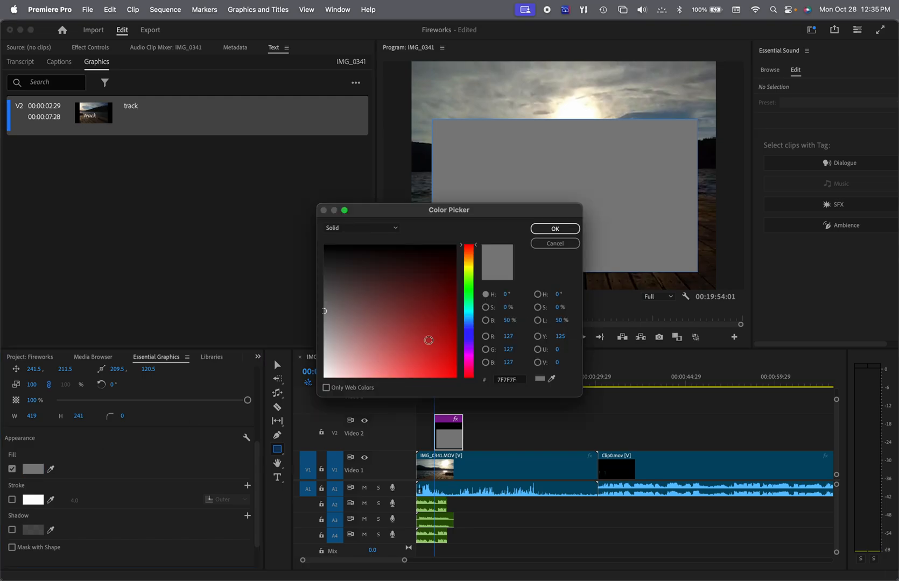
left_click(555, 229)
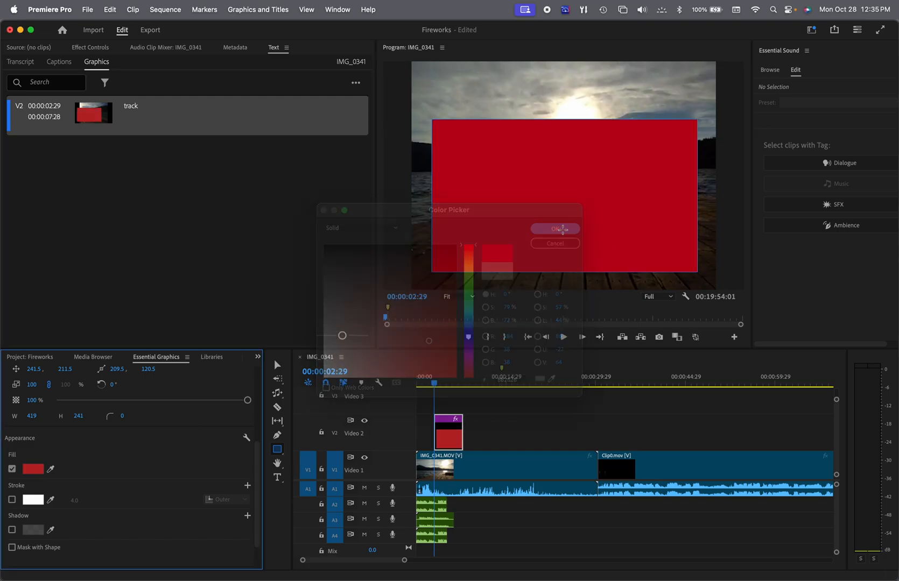
- Move the Shape 01 layer below the track text layer so the text sits in front of the red rectangle
scroll(60, 488, "up", 2)
scroll(60, 489, "up", 1)
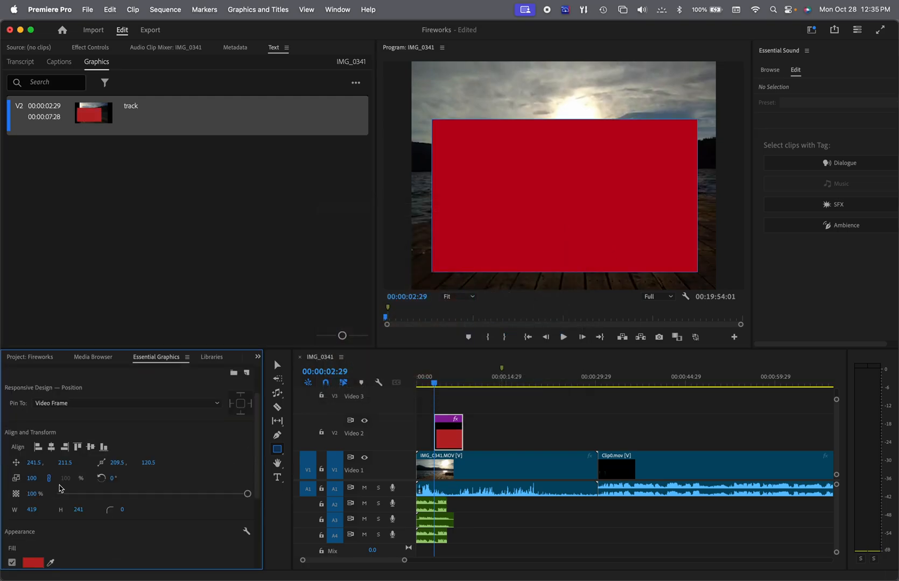
scroll(165, 508, "up", 2)
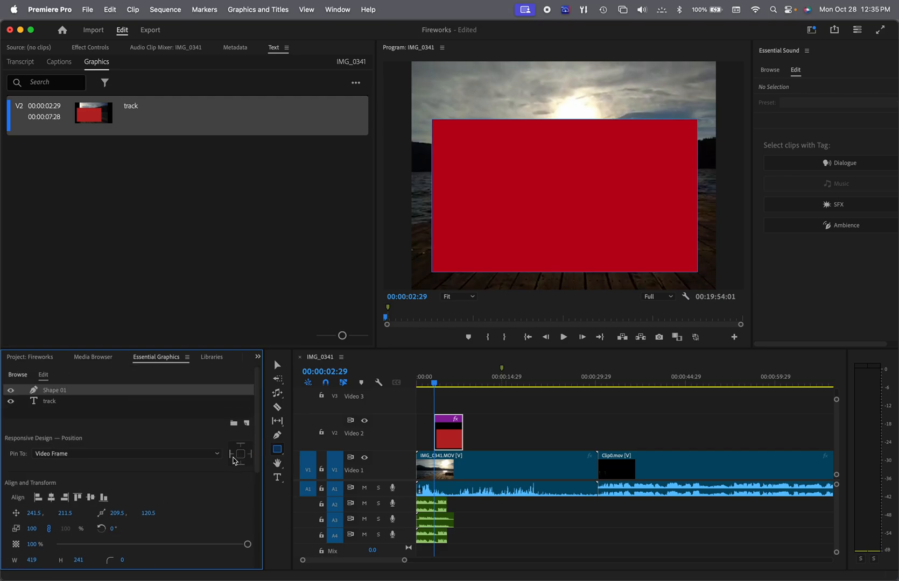
left_click_drag(56, 390, 95, 411)
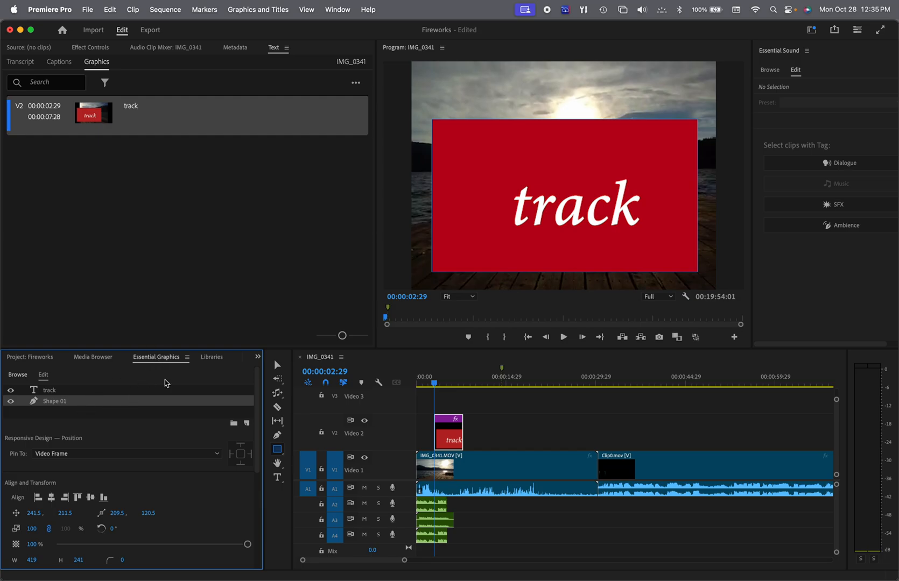
- Return to the Fireworks project items and delete the track graphic clip from the Video 2 track
left_click(39, 358)
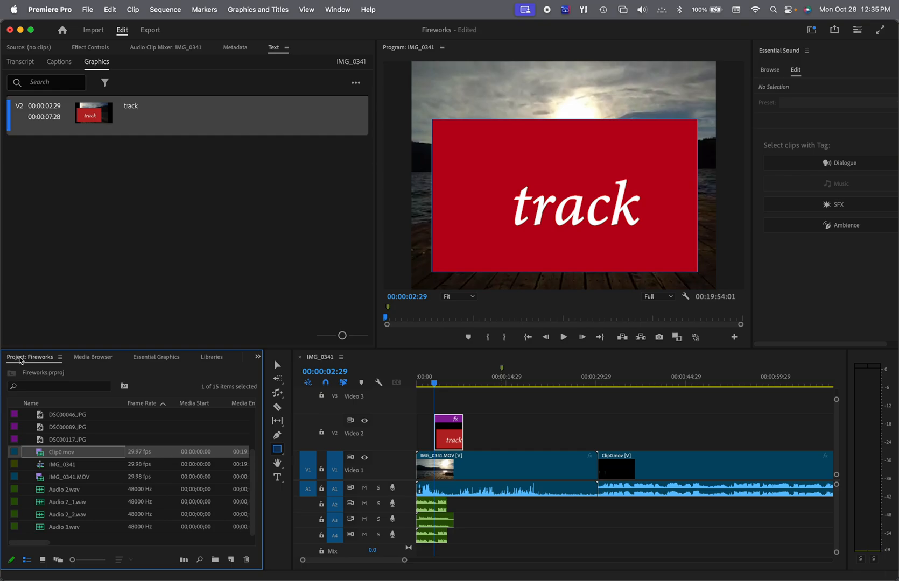
left_click(219, 360)
left_click(29, 360)
left_click(458, 435)
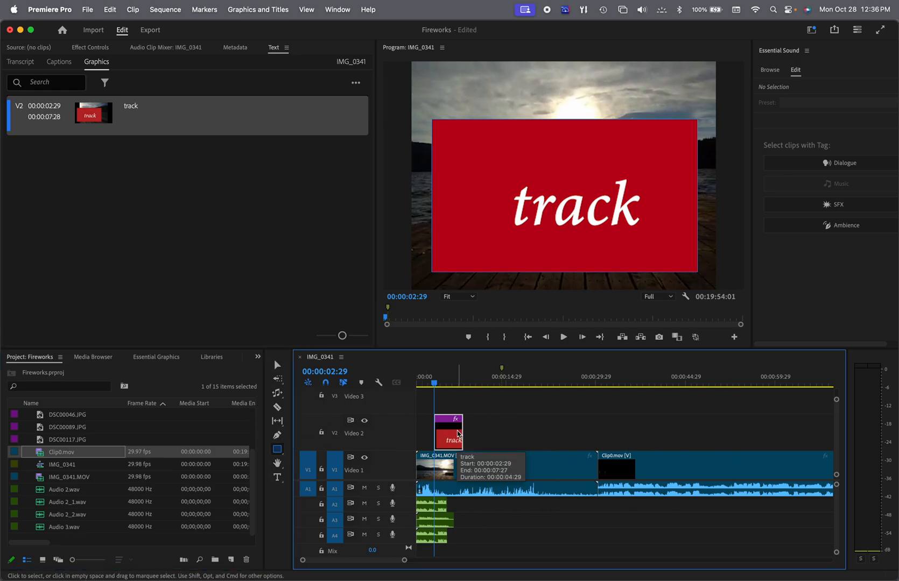
key("Delete")
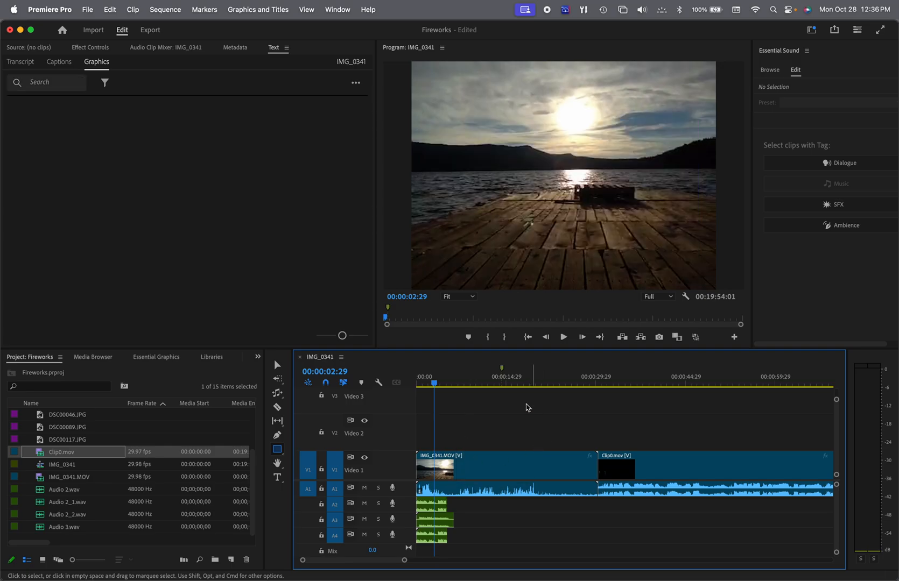
- Switch the edit tool to the Ripple Edit Tool, then activate the Track Select Forward Tool
left_click(277, 393)
left_click(310, 393)
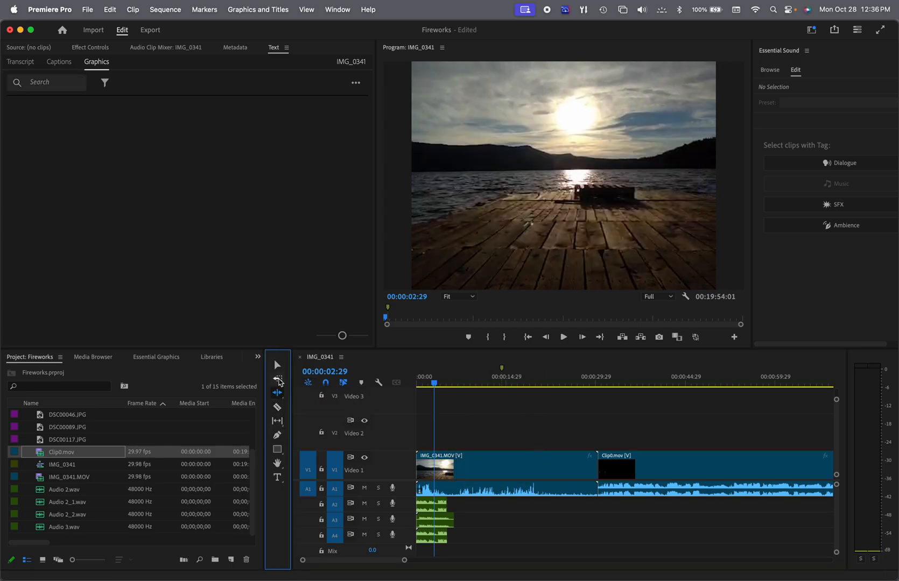
left_click(278, 380)
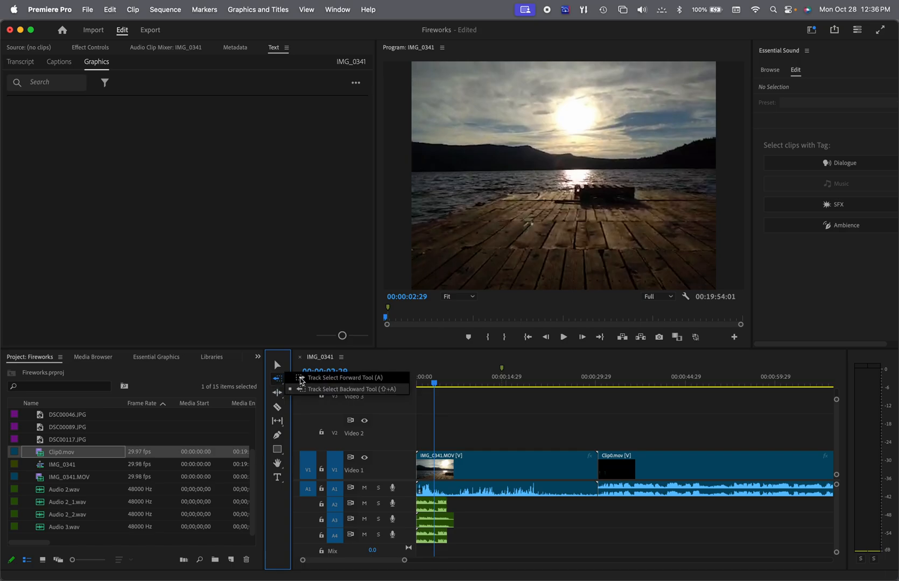
left_click(300, 378)
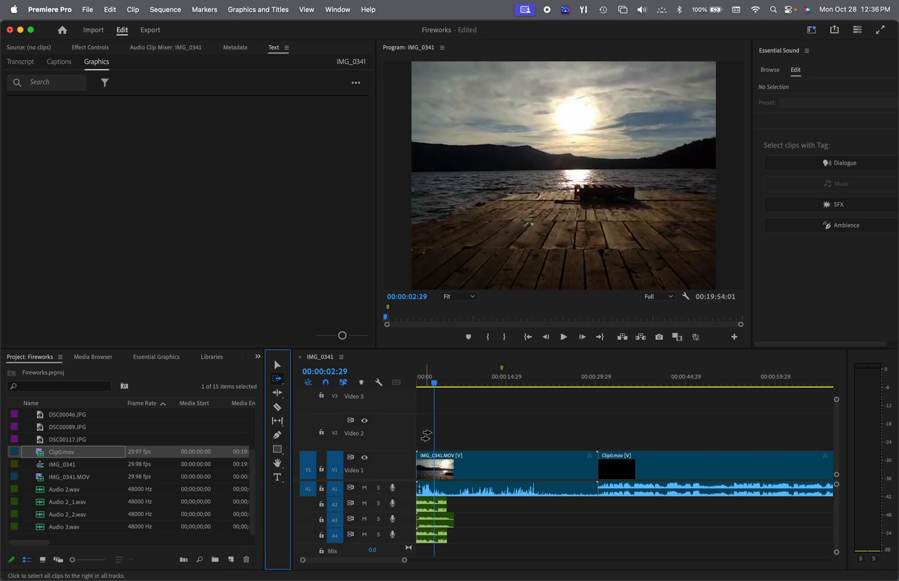
scroll(387, 419, "up", 1)
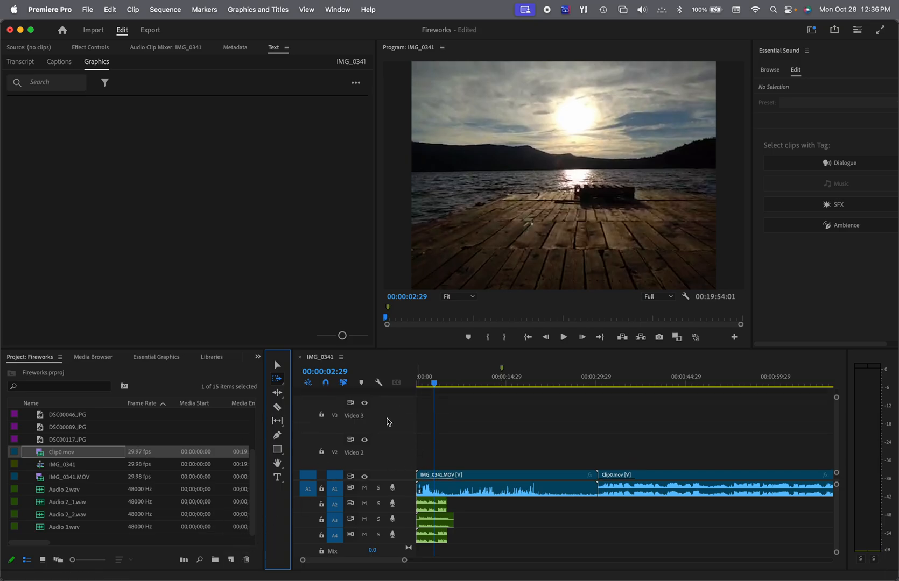
scroll(387, 423, "down", 2)
scroll(387, 423, "up", 2)
scroll(387, 423, "down", 2)
scroll(387, 423, "up", 1)
scroll(387, 423, "down", 1)
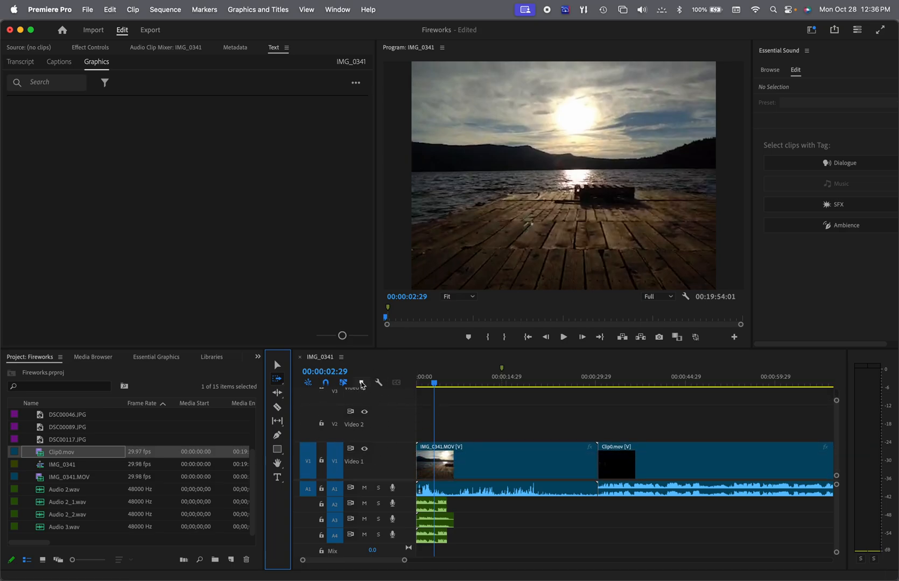
- Look at the options of the timeline marker at 00:00:14:09 and move that marker to 00:00:24:28
left_click(503, 370)
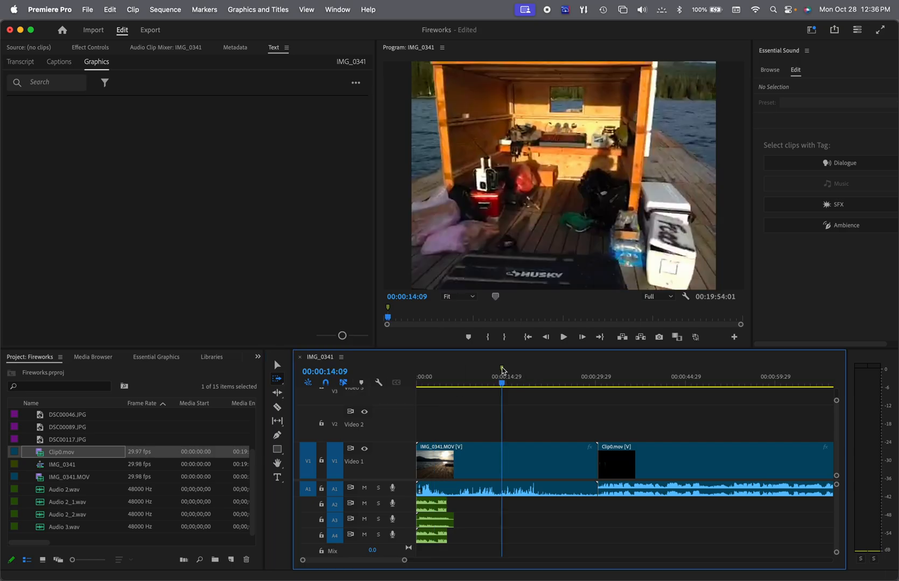
right_click(502, 371)
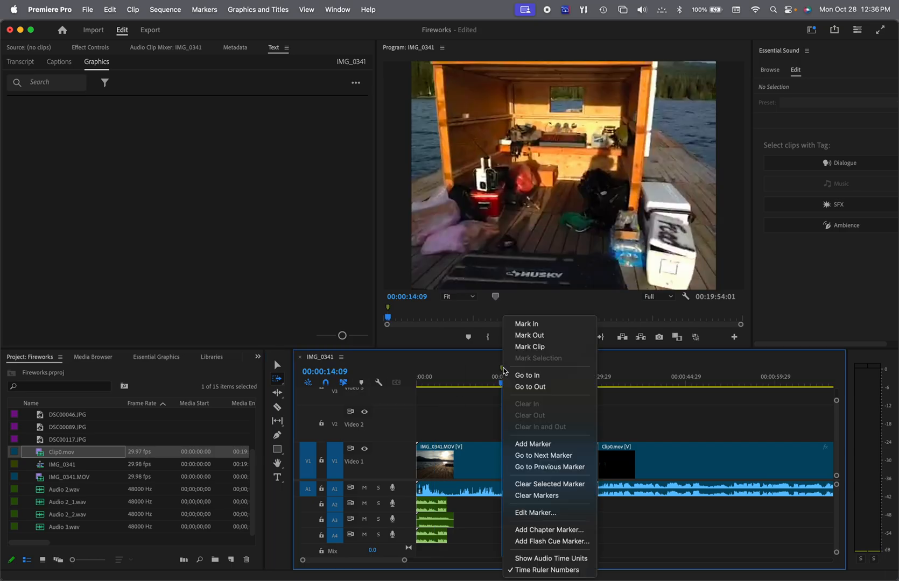
left_click(475, 347)
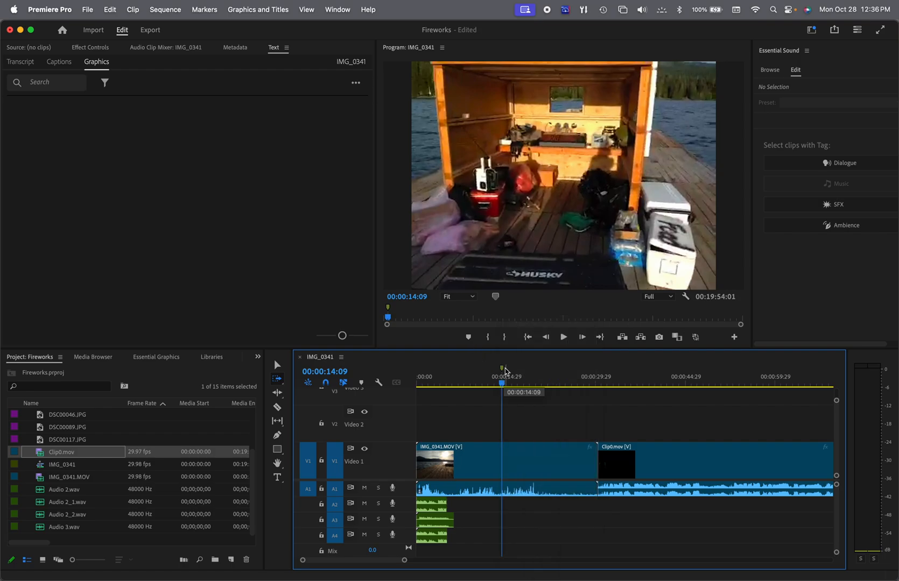
mouse_move(500, 371)
left_mouse_down()
mouse_move(317, 159)
mouse_move(439, 315)
mouse_move(664, 350)
mouse_move(555, 372)
mouse_move(566, 369)
left_mouse_up()
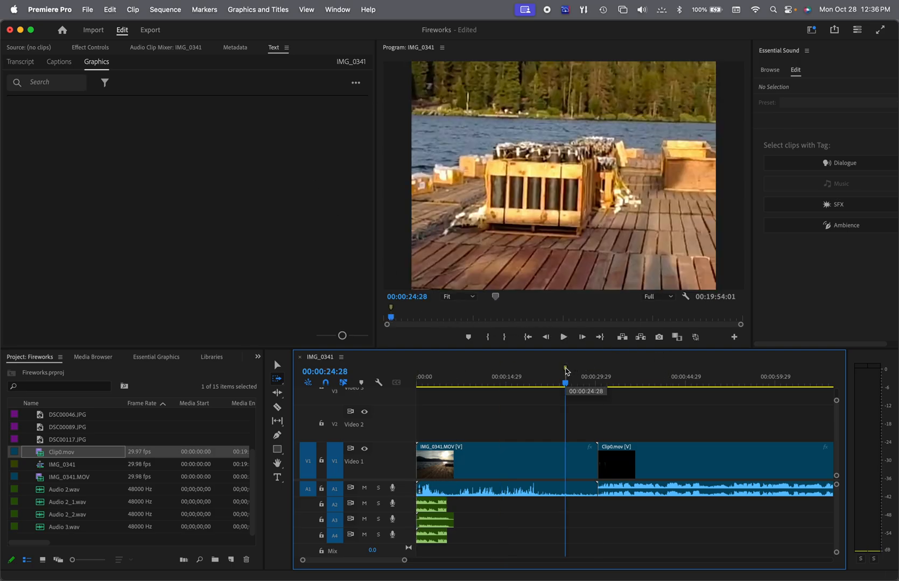
right_click(566, 371)
left_click(539, 364)
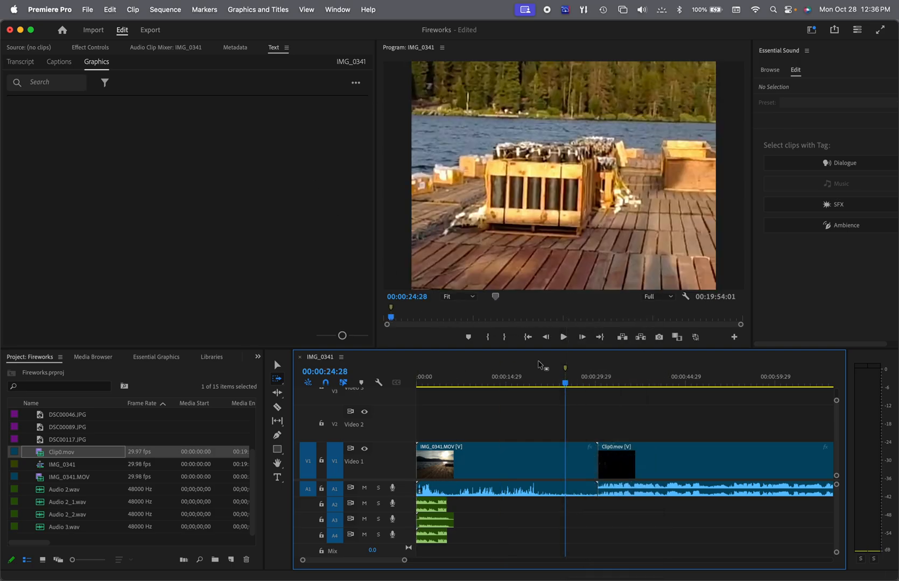